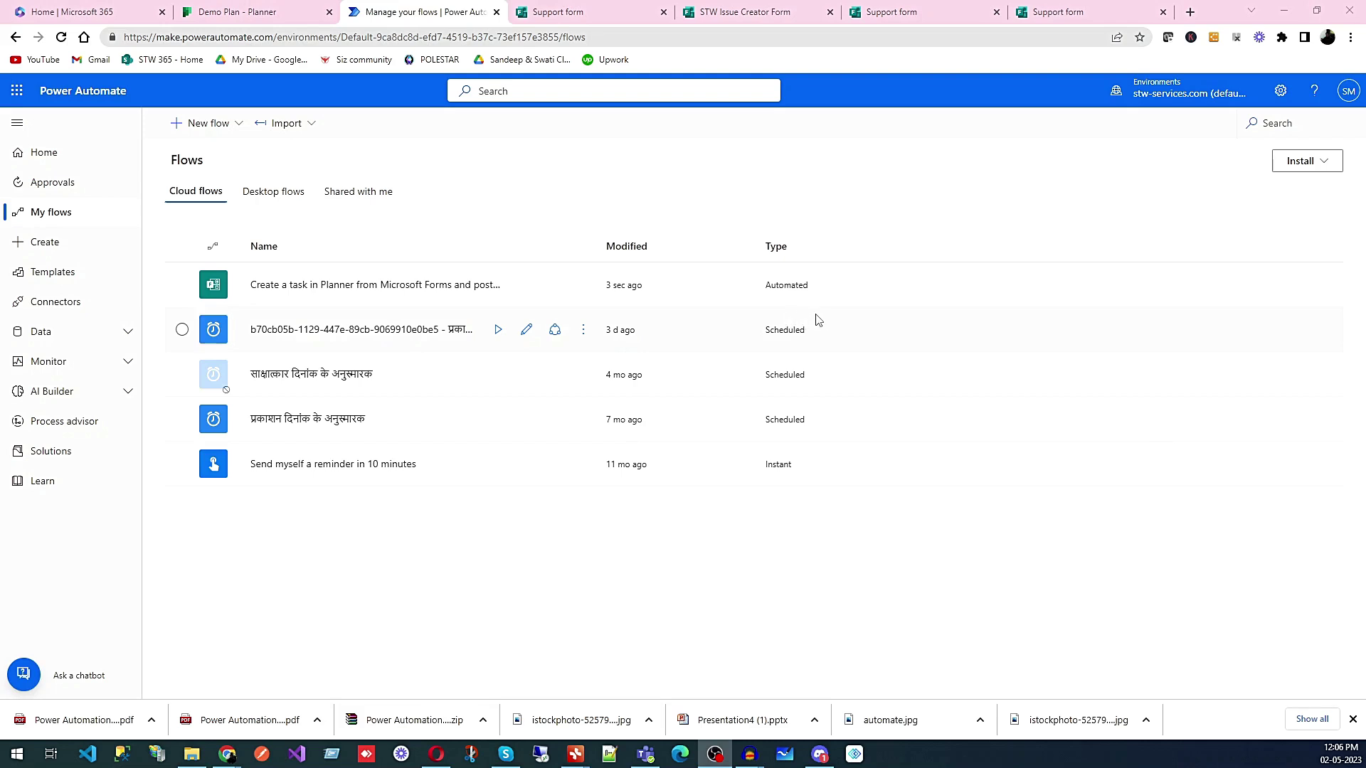
- Open the 'Create a task in Planner from Microsoft Forms' flow in the editor
{"action": "left_click", "coordinate": [327, 292]}
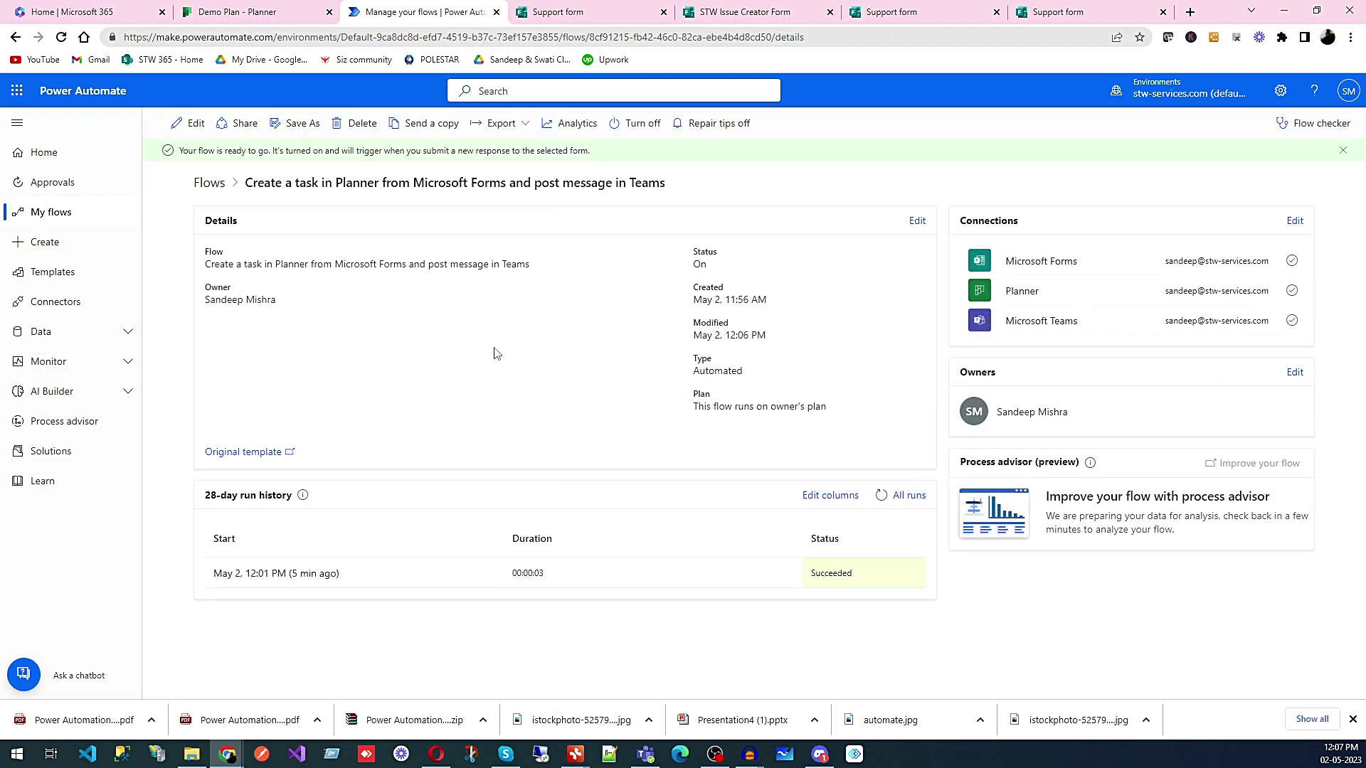
{"action": "left_click", "coordinate": [190, 123]}
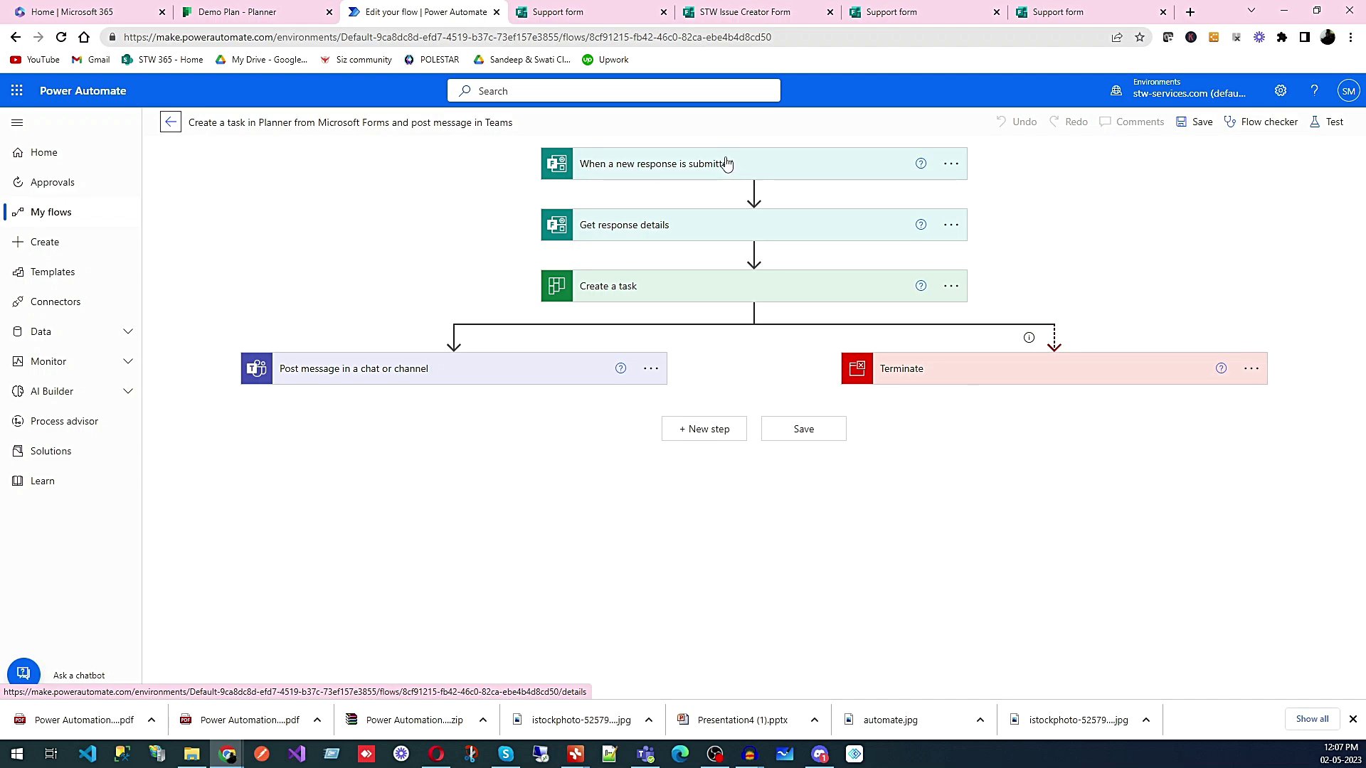
{"action": "left_click", "coordinate": [1088, 15]}
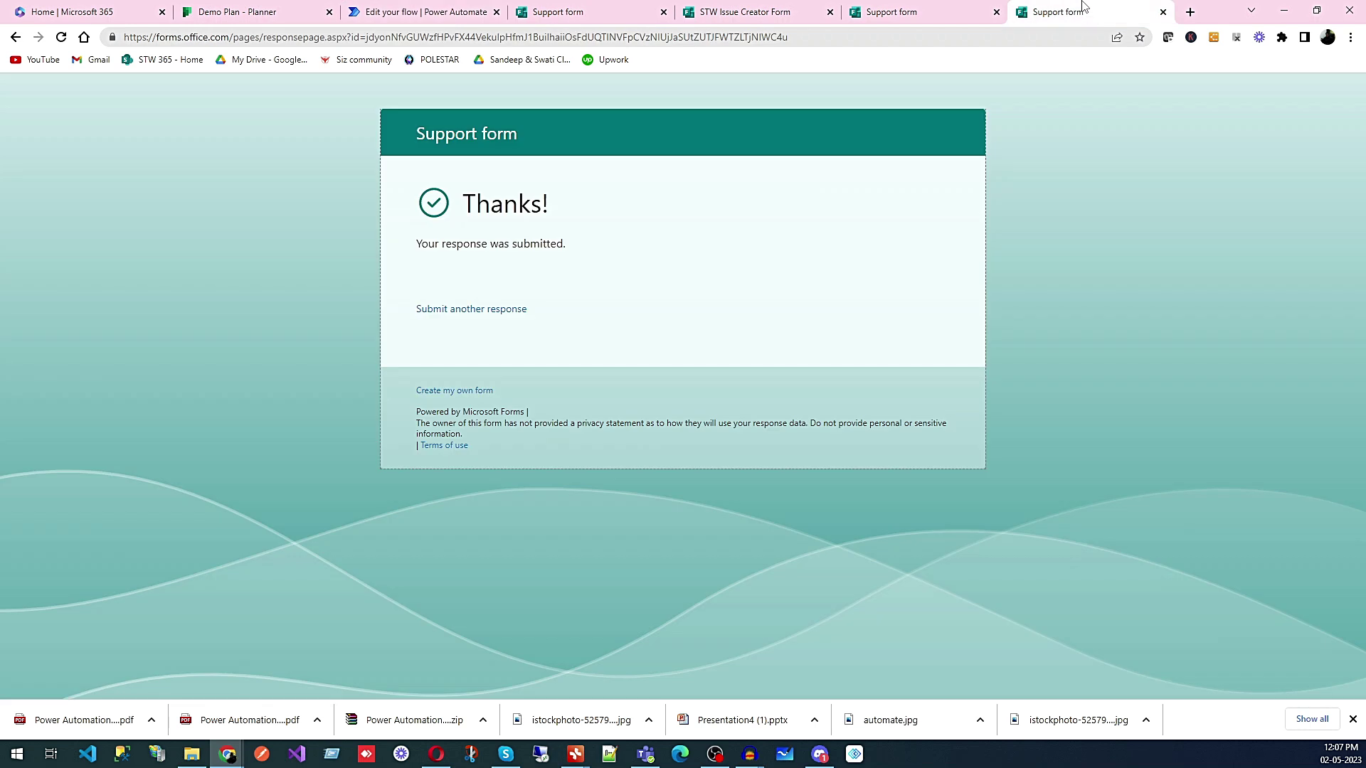
{"action": "left_click", "coordinate": [423, 15]}
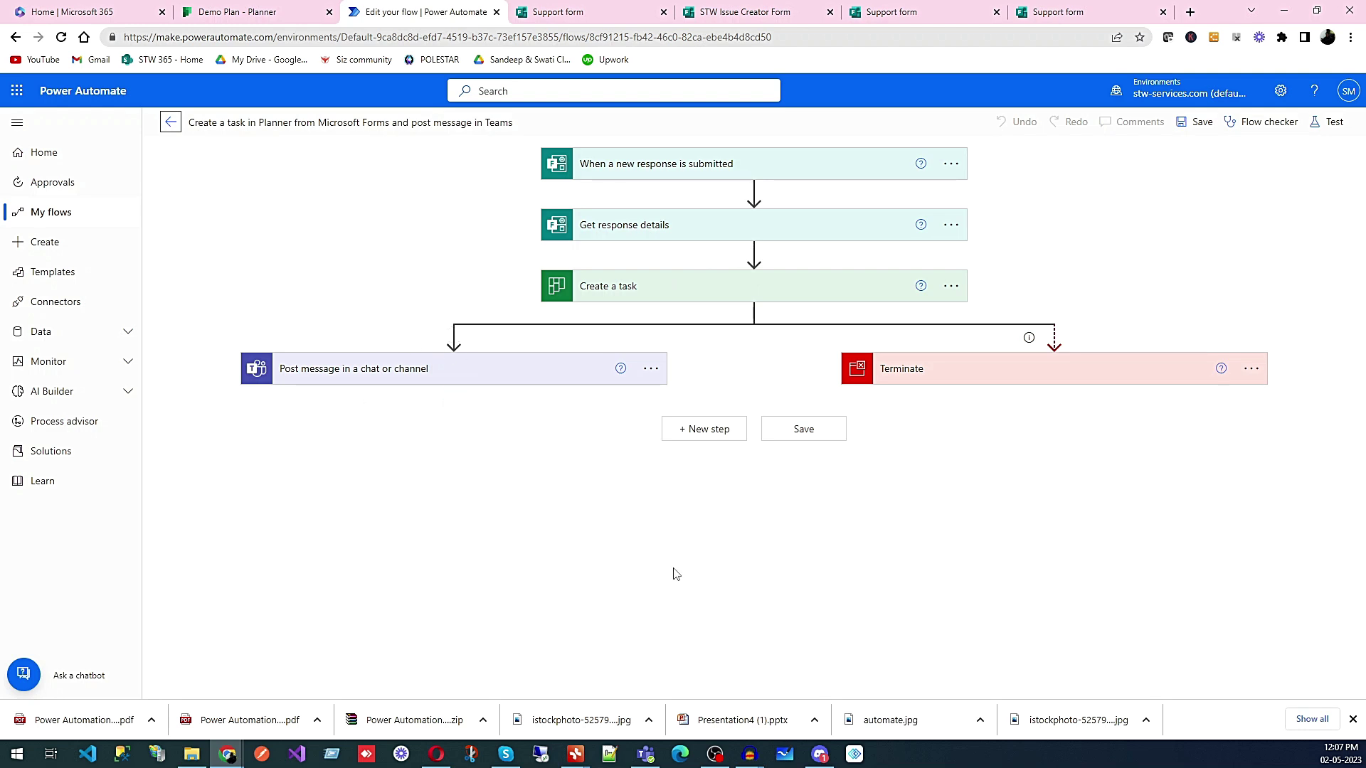
{"action": "left_click", "coordinate": [705, 432]}
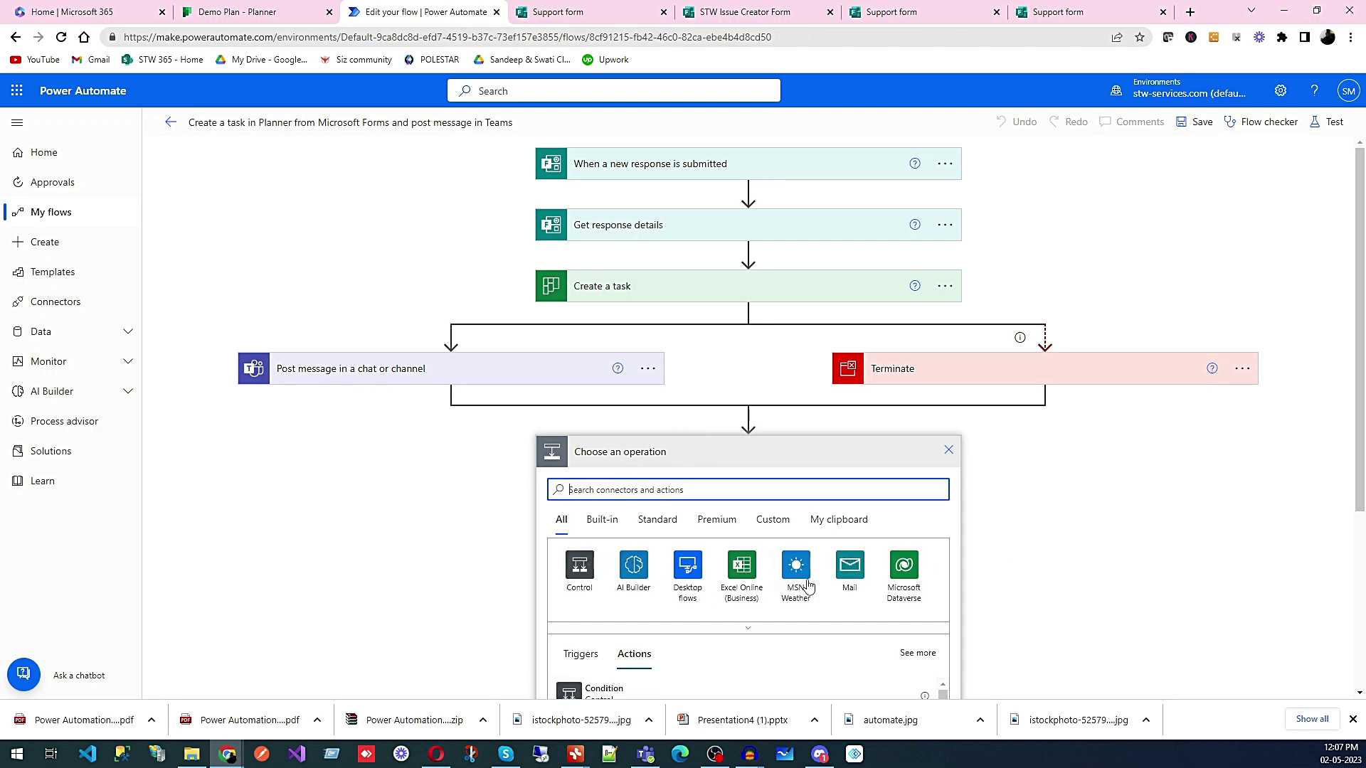
{"action": "scroll", "coordinate": [808, 585], "scroll_direction": "down", "scroll_amount": 4}
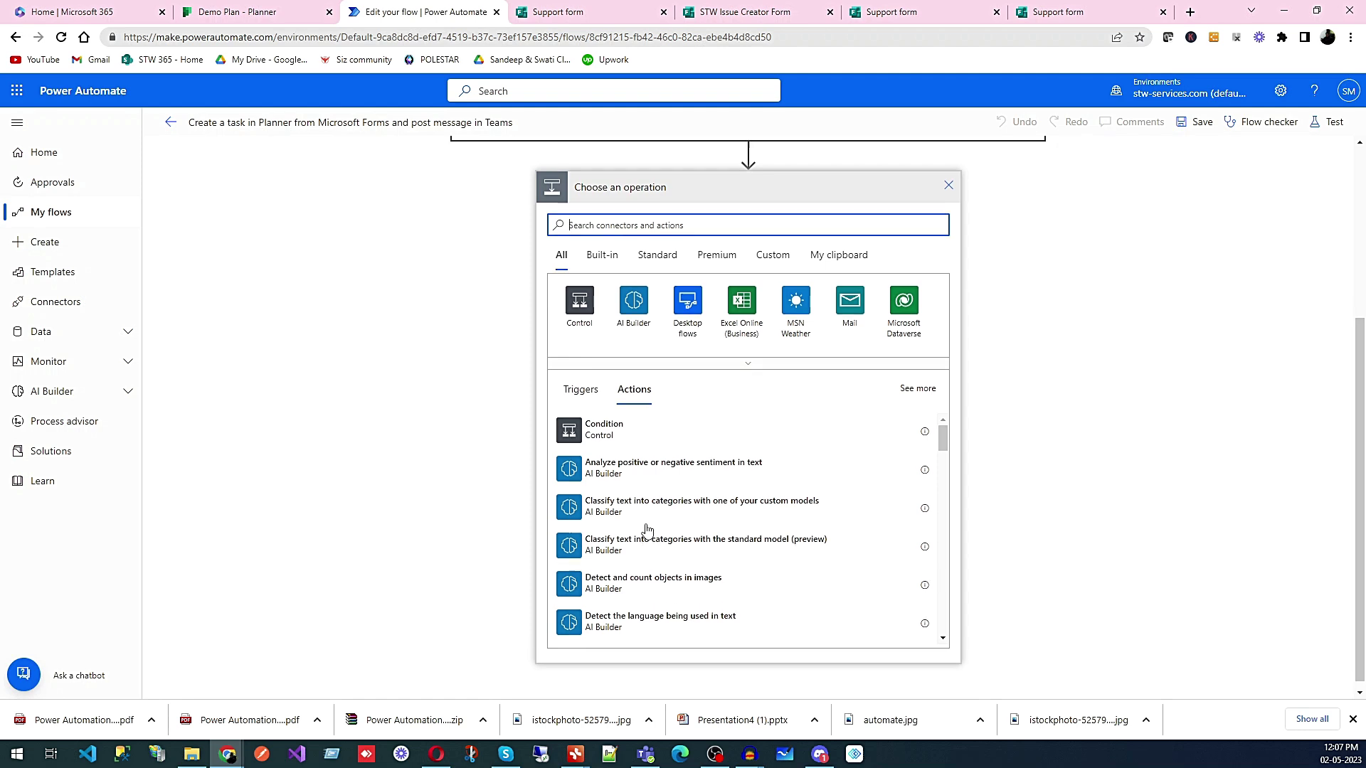
{"action": "scroll", "coordinate": [647, 526], "scroll_direction": "up", "scroll_amount": 3}
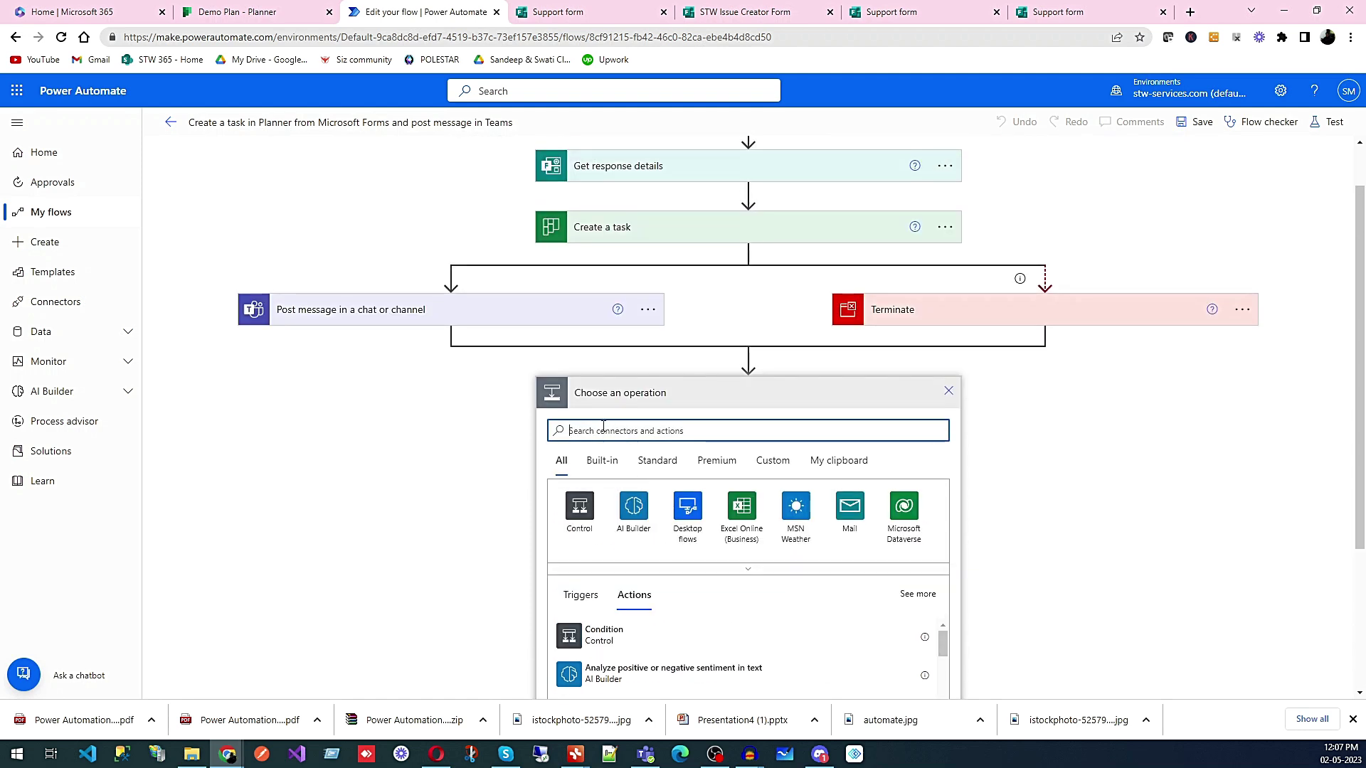
{"action": "left_click", "coordinate": [949, 393]}
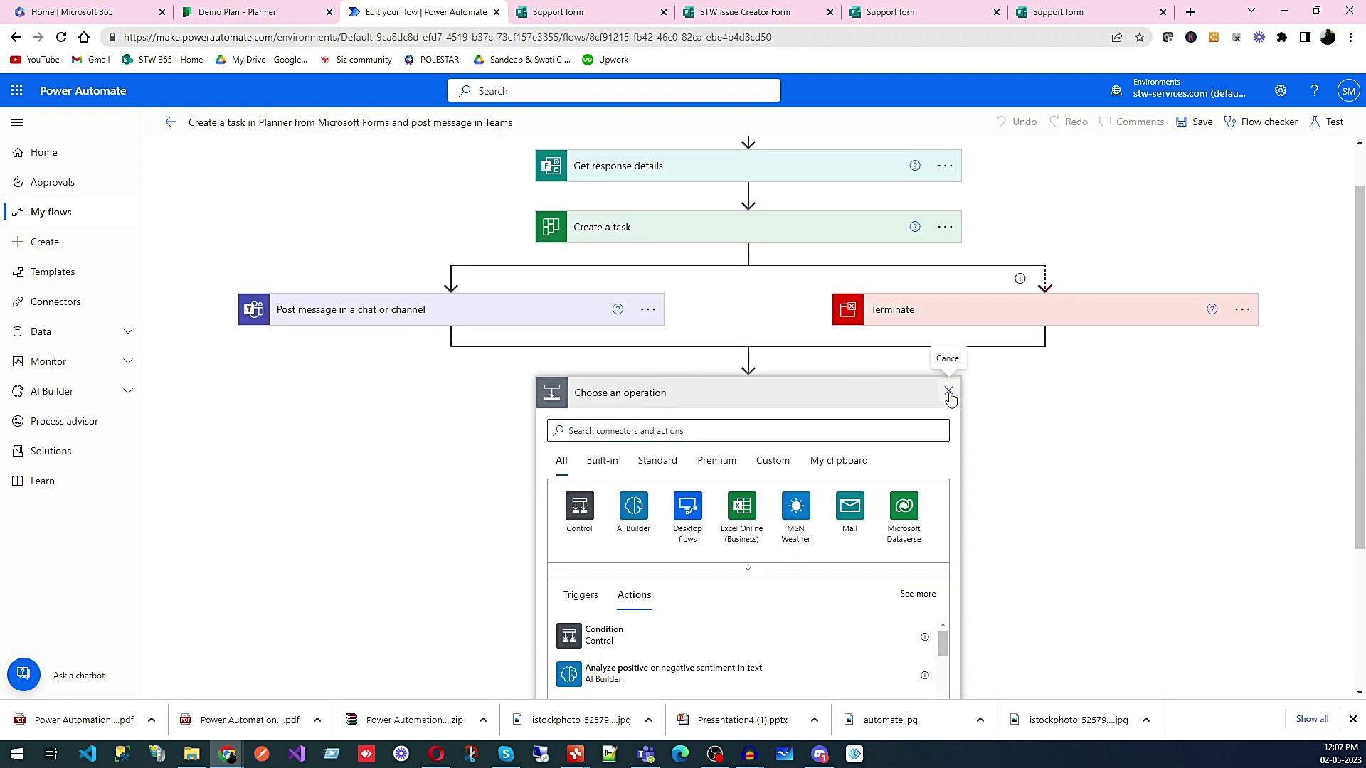
{"action": "left_click", "coordinate": [950, 396]}
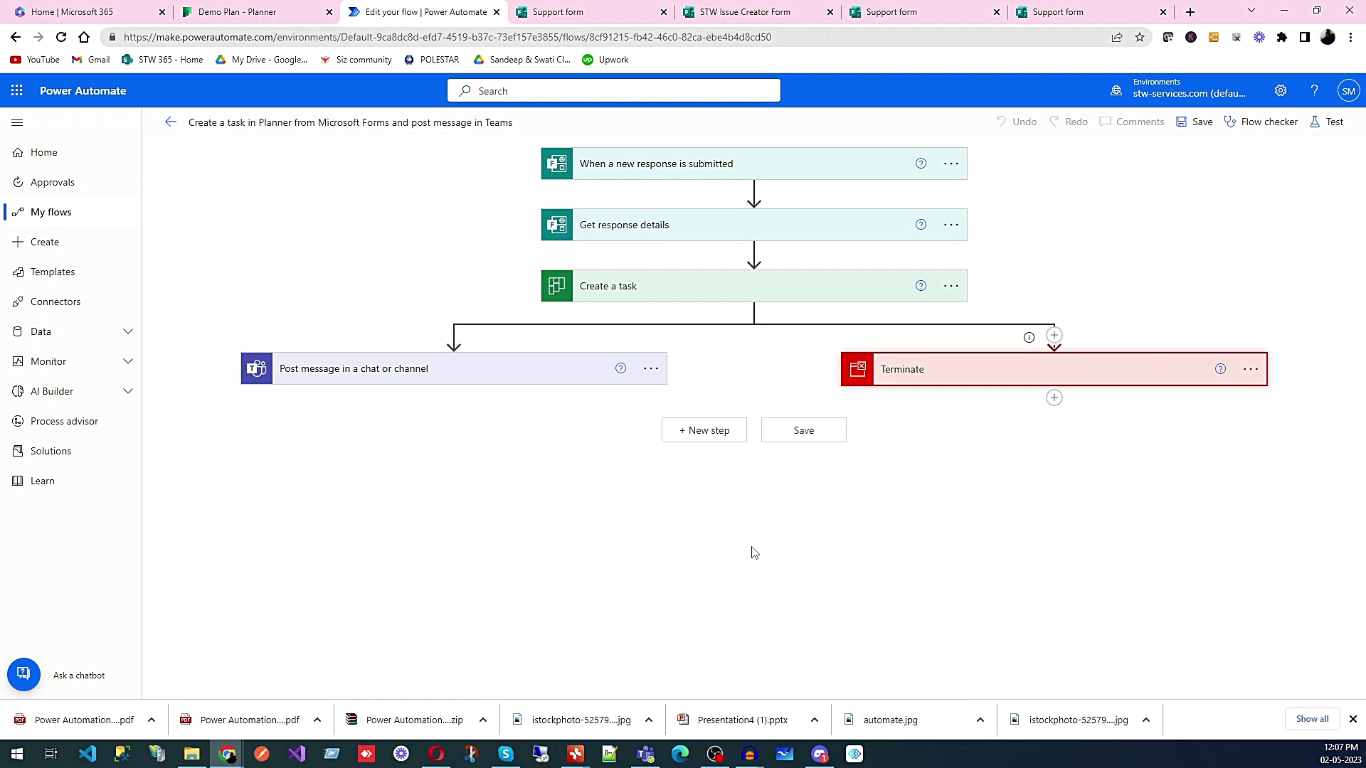
- Expand the trigger, Get response details and Create a task cards
{"action": "left_click", "coordinate": [819, 179]}
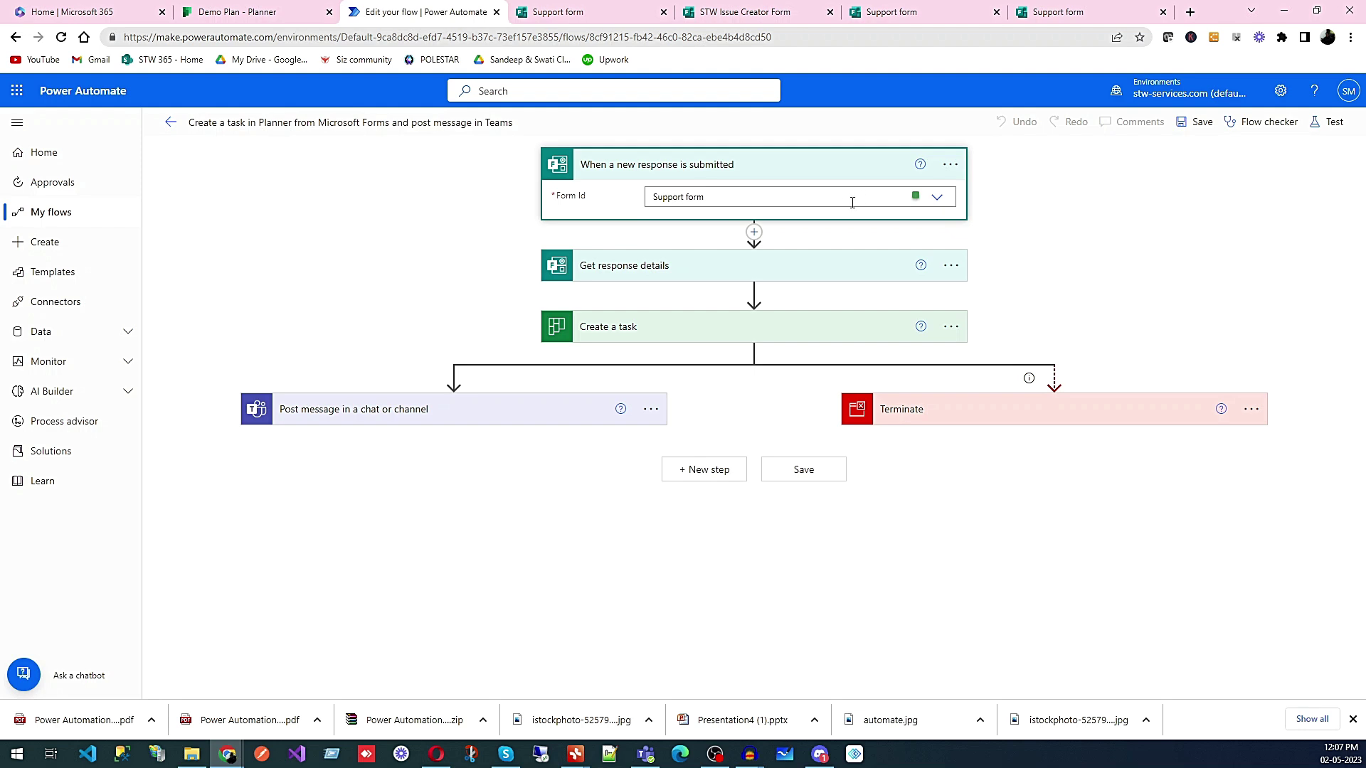
{"action": "left_click", "coordinate": [831, 270]}
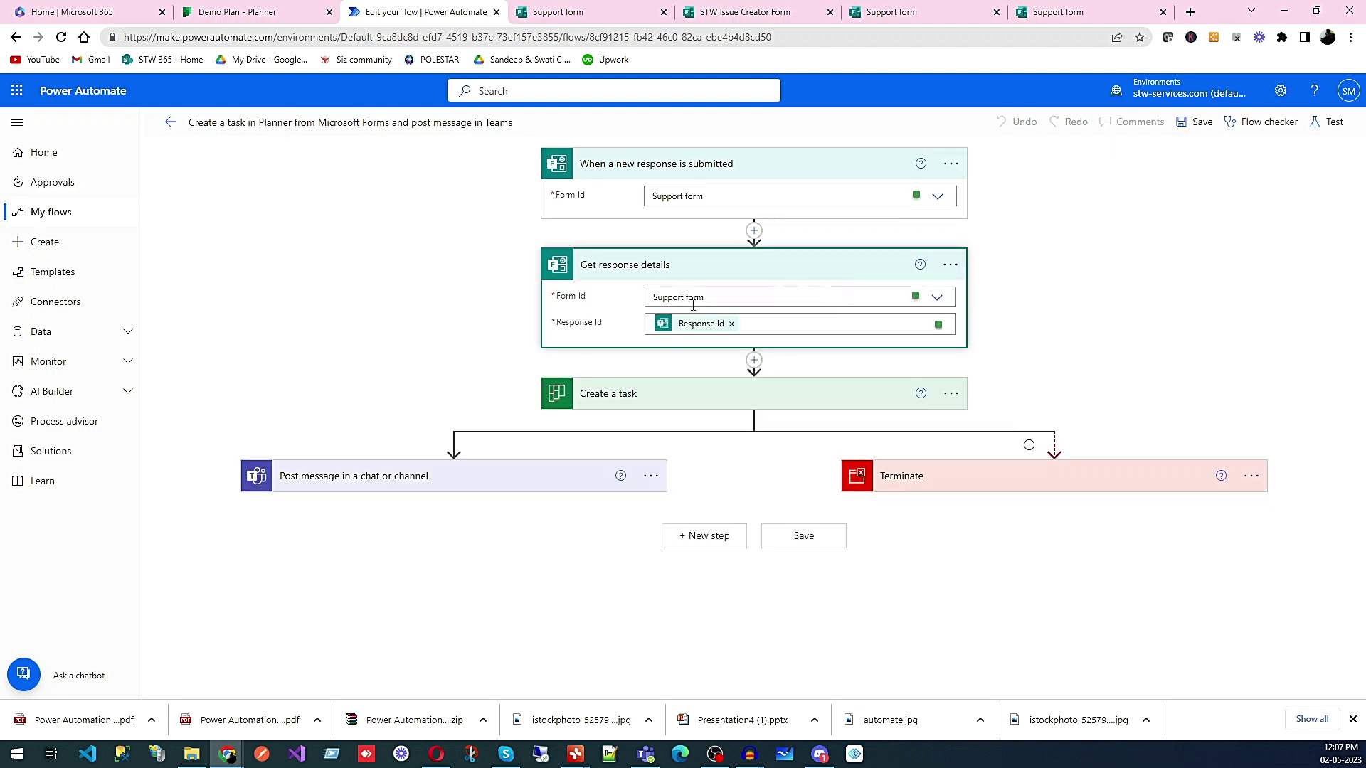
{"action": "left_click", "coordinate": [786, 401]}
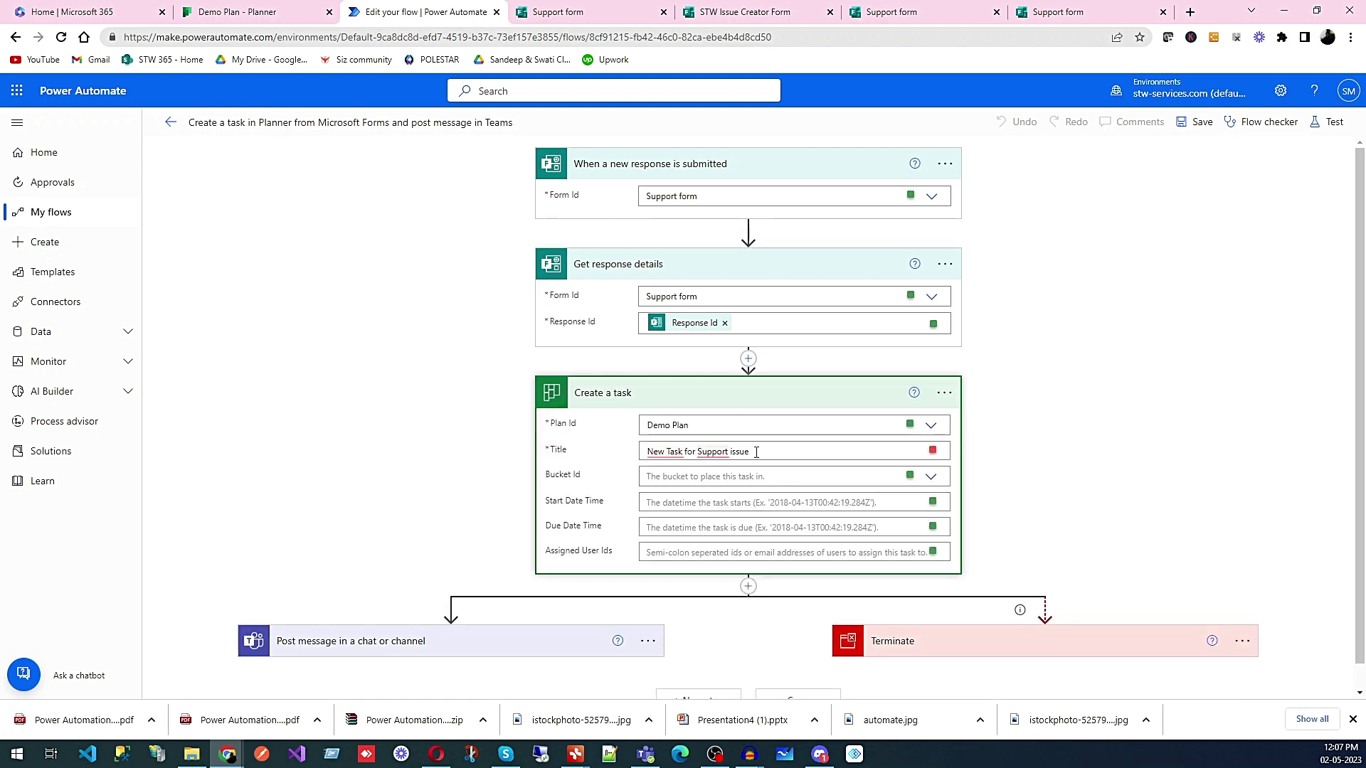
- Append the Issue Details answer after 'New Task for Support issue' in the task Title
{"action": "left_click", "coordinate": [791, 452]}
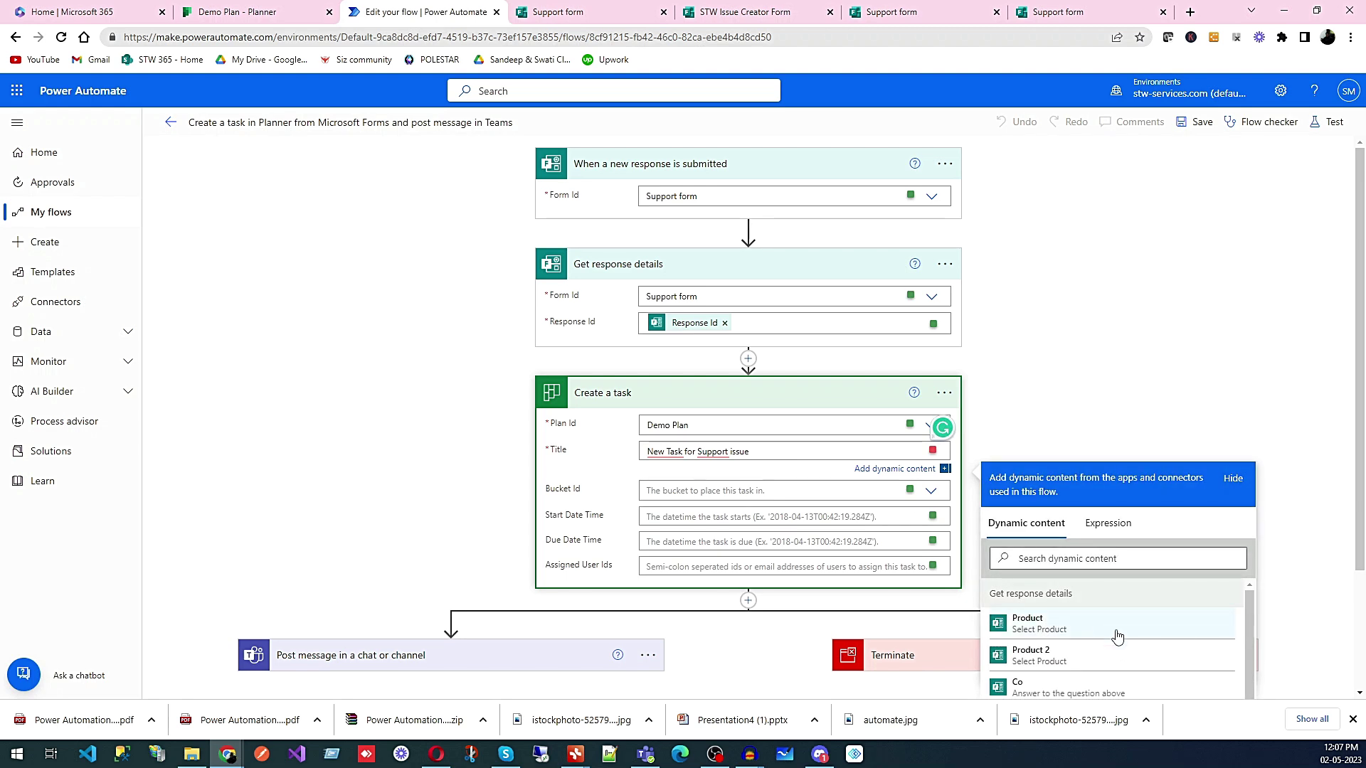
{"action": "scroll", "coordinate": [1116, 635], "scroll_direction": "down", "scroll_amount": 1}
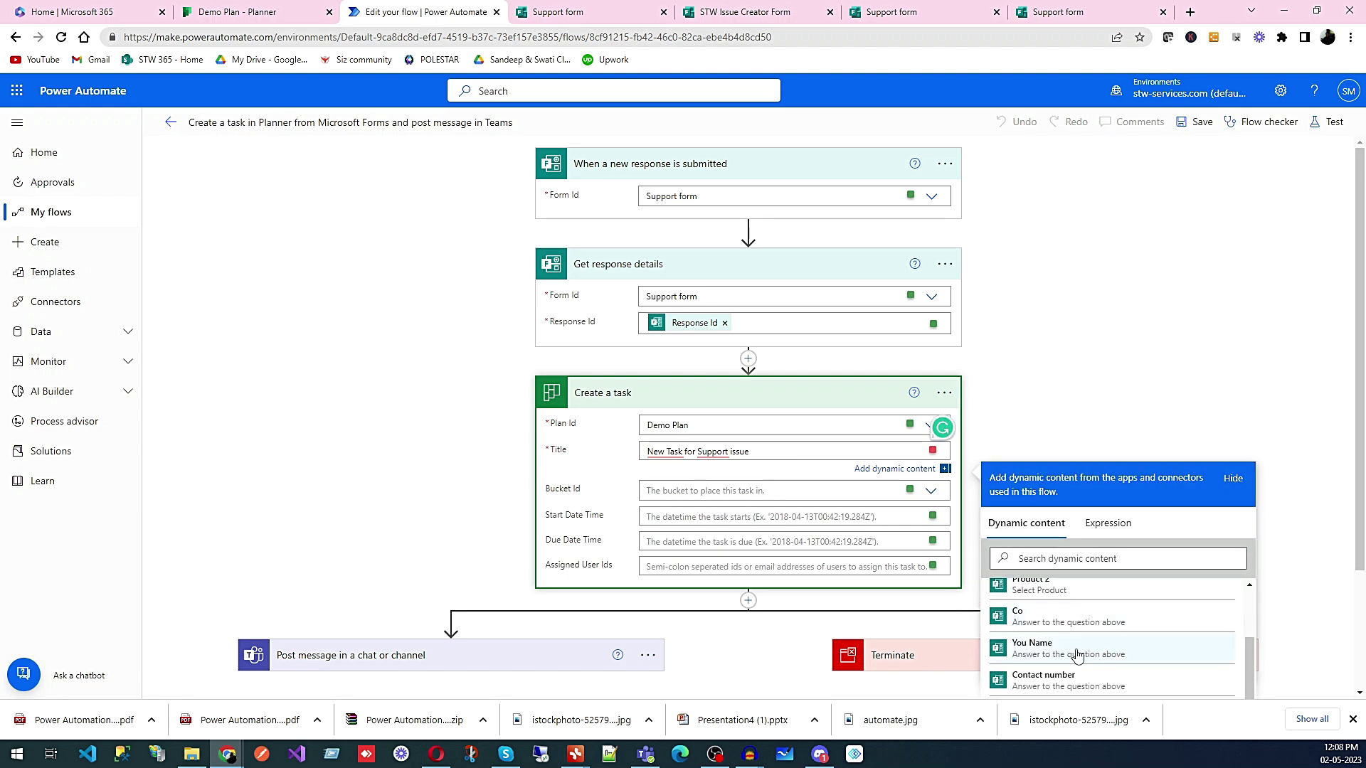
{"action": "scroll", "coordinate": [1112, 646], "scroll_direction": "down", "scroll_amount": 1}
{"action": "scroll", "coordinate": [1112, 646], "scroll_direction": "down", "scroll_amount": 1}
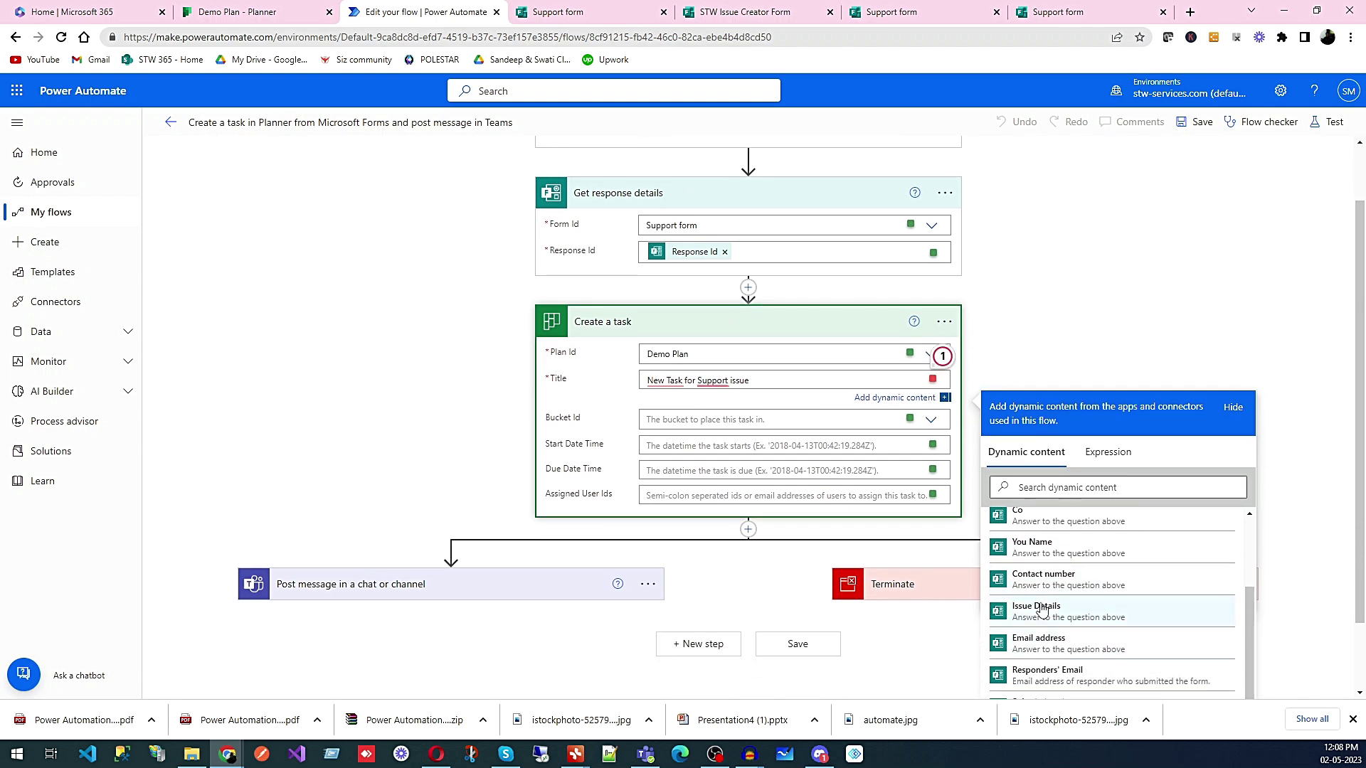
{"action": "left_click", "coordinate": [1042, 610]}
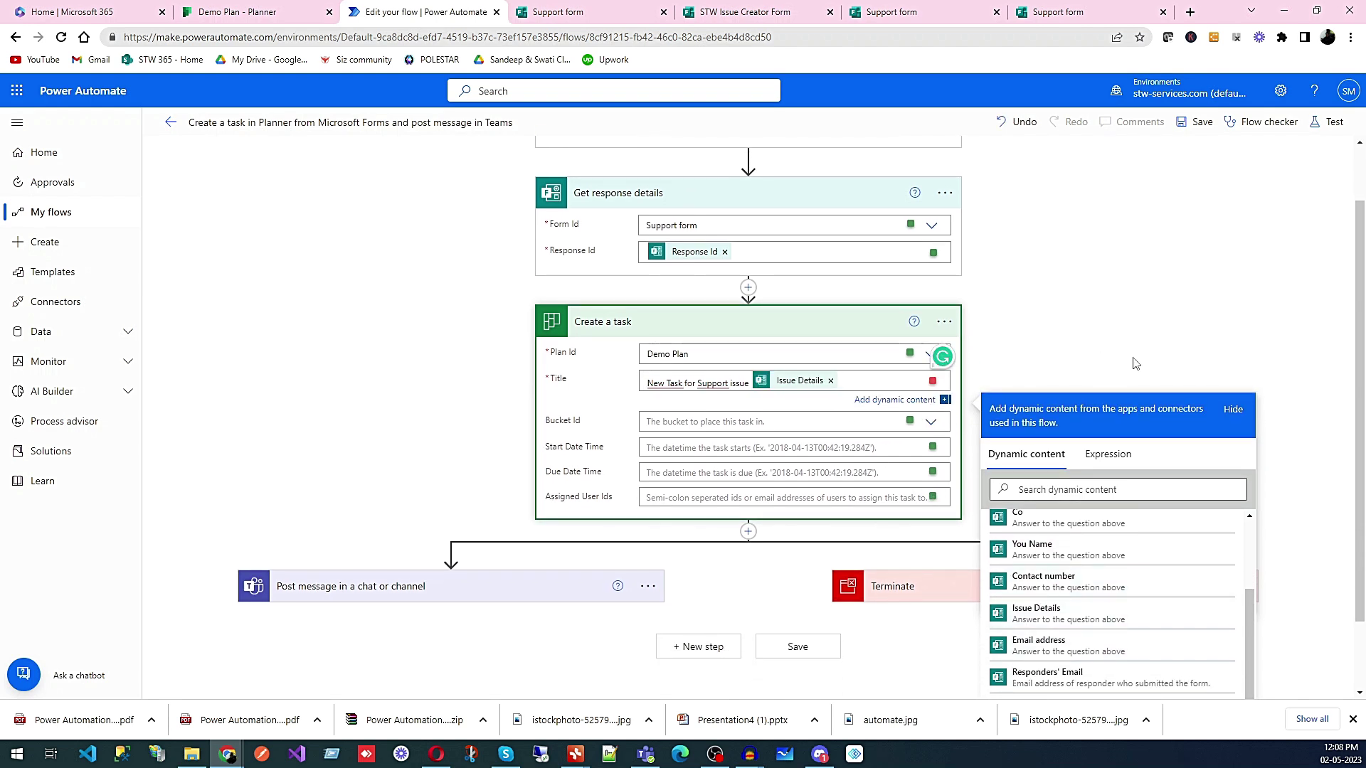
{"action": "left_click", "coordinate": [1040, 378]}
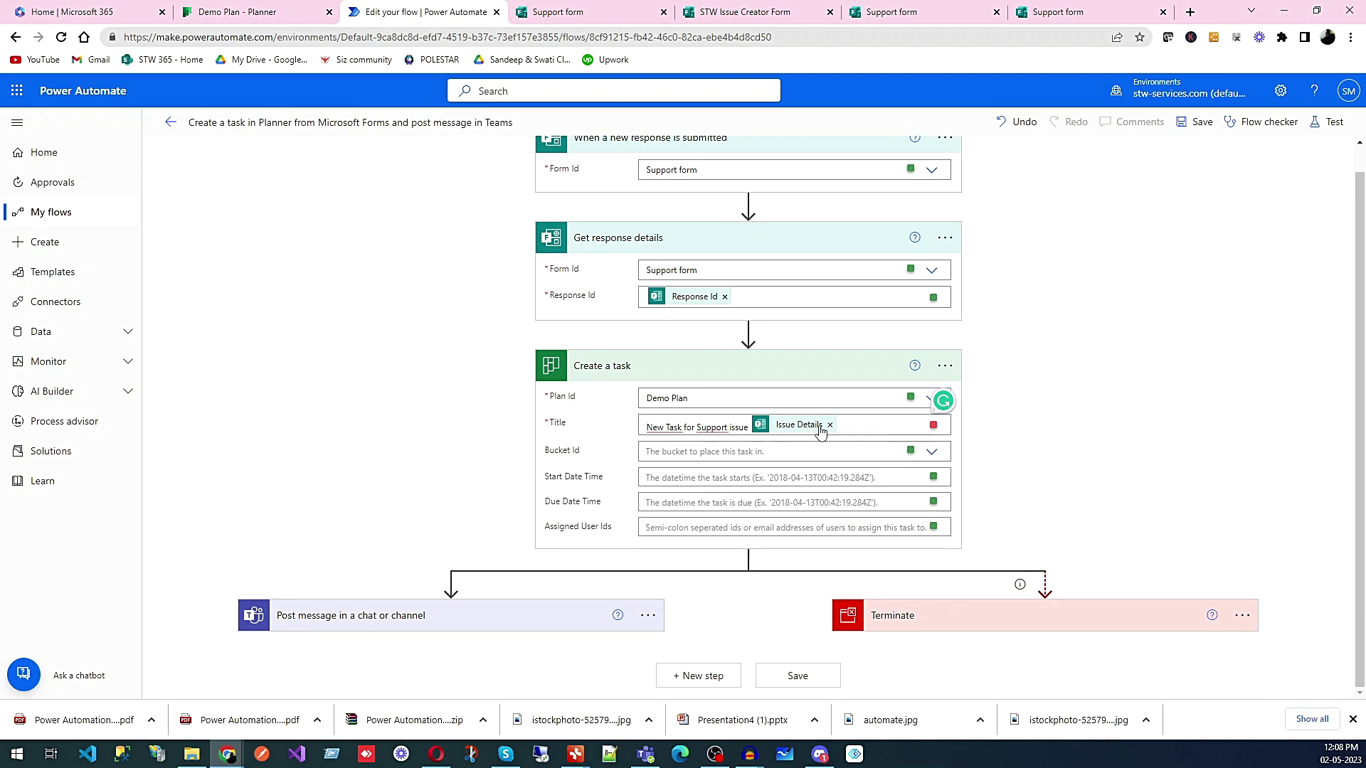
- Mark question 6 Issue Details on the Support form as required
{"action": "left_click", "coordinate": [891, 12]}
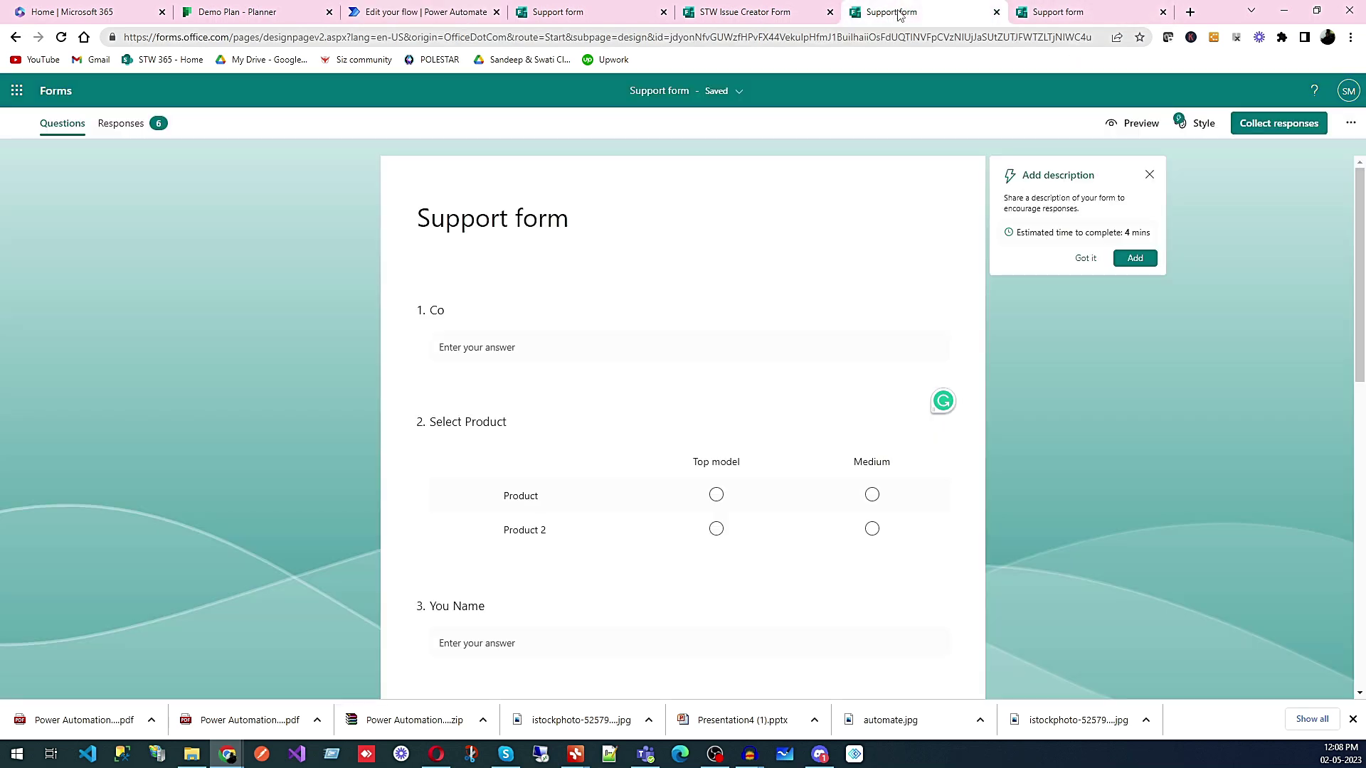
{"action": "scroll", "coordinate": [746, 455], "scroll_direction": "down", "scroll_amount": 5}
{"action": "scroll", "coordinate": [746, 455], "scroll_direction": "down", "scroll_amount": 4}
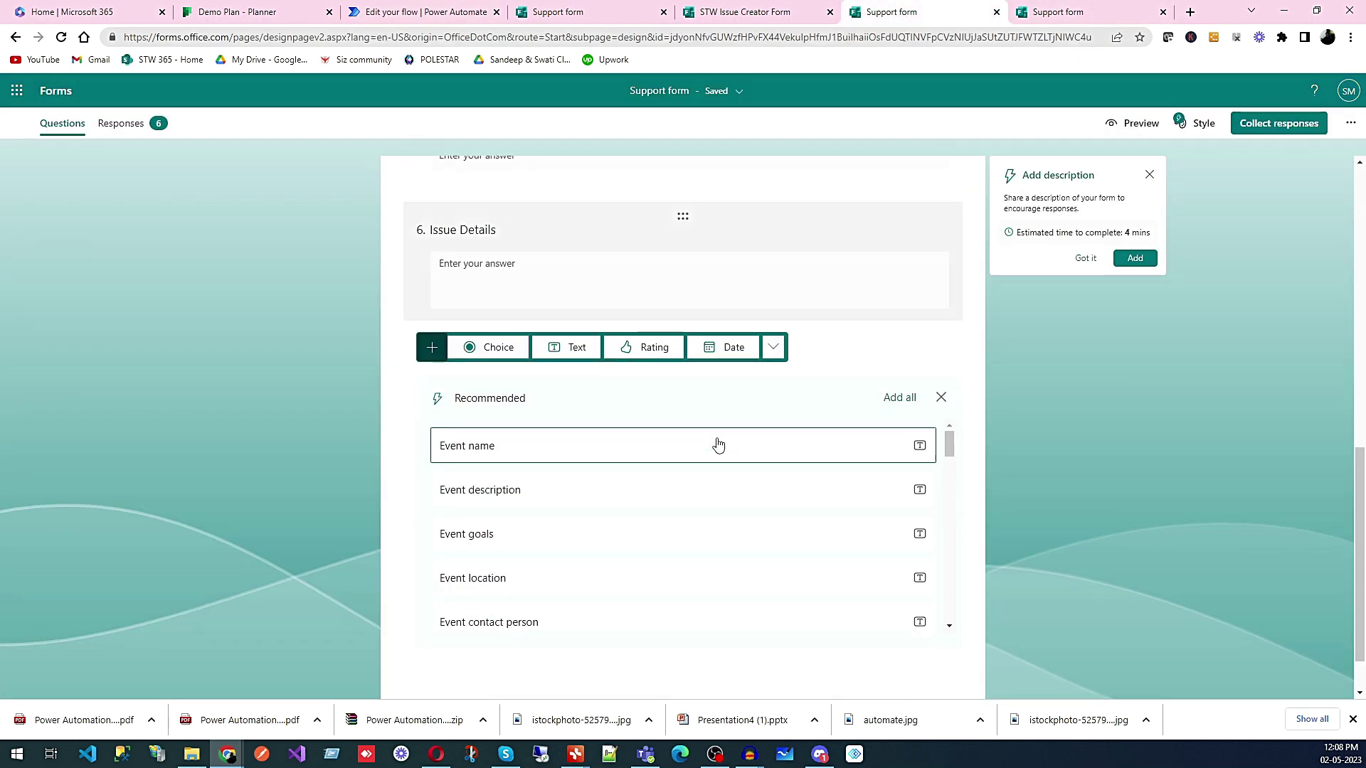
{"action": "left_click", "coordinate": [645, 273]}
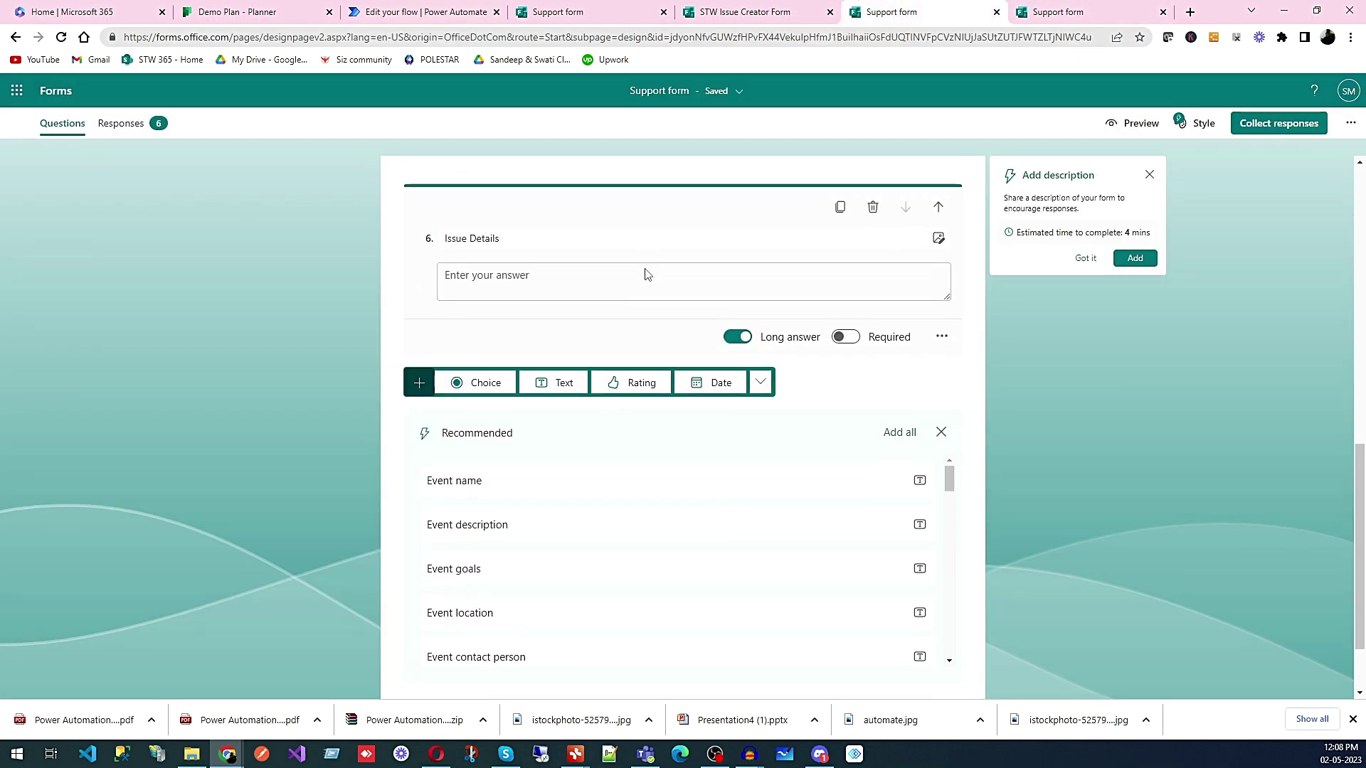
{"action": "left_click", "coordinate": [846, 338]}
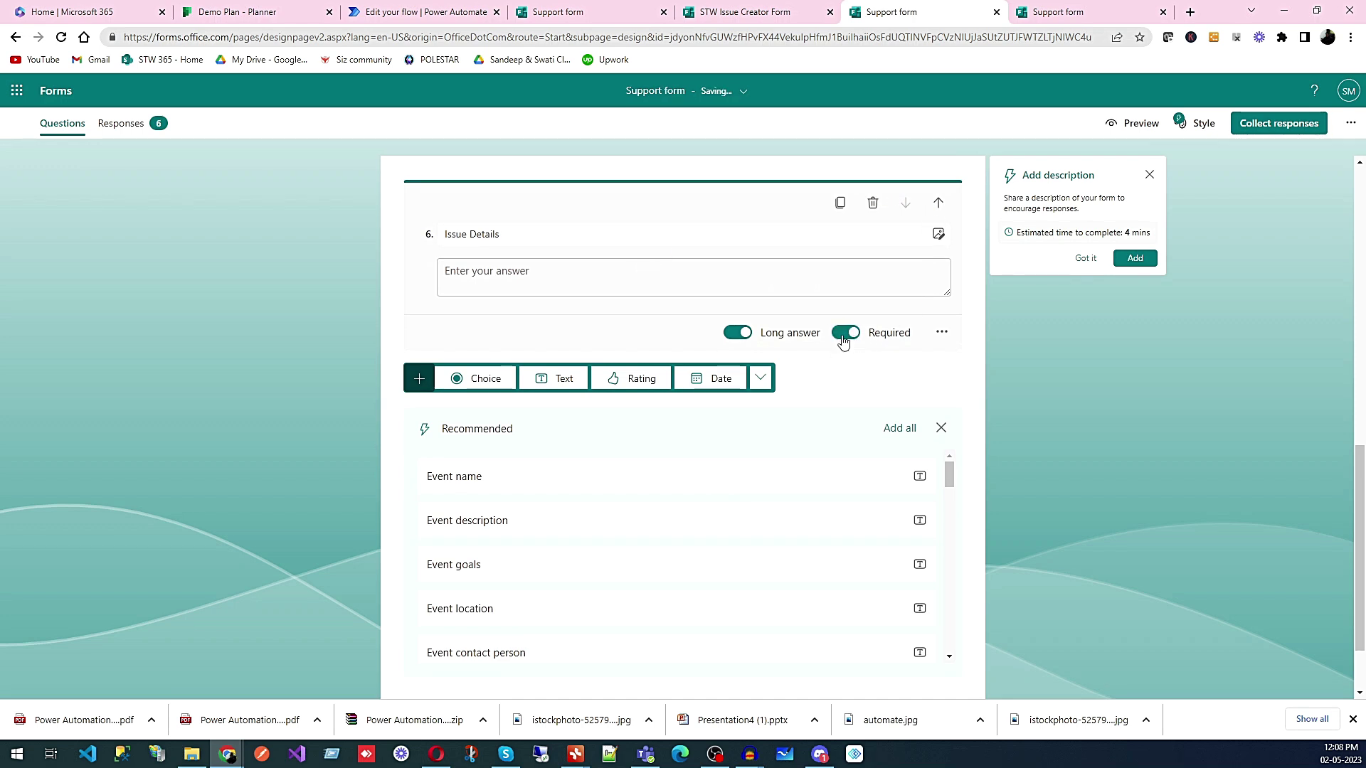
- Compare the flow editor, response confirmation page and STW Issue Creator Form tabs
{"action": "left_click", "coordinate": [426, 12]}
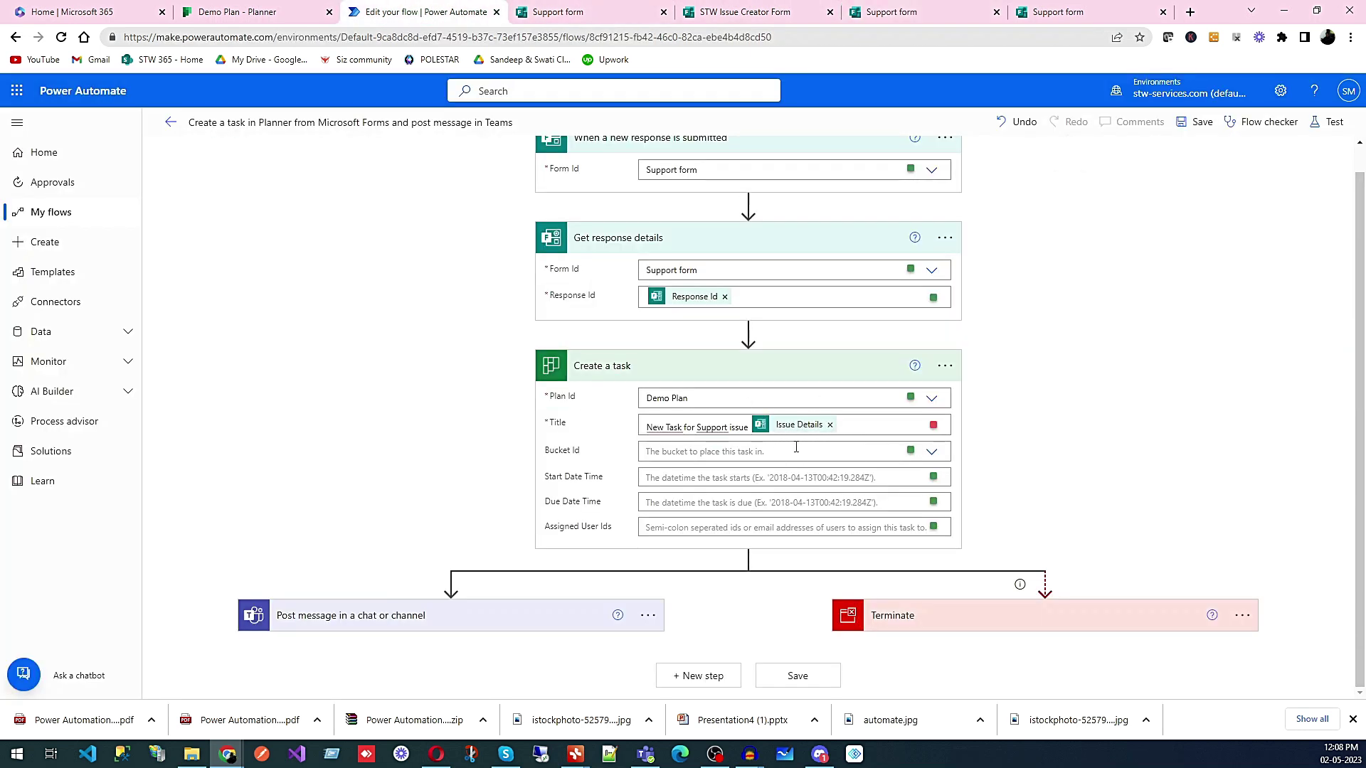
{"action": "mouse_move", "coordinate": [813, 435]}
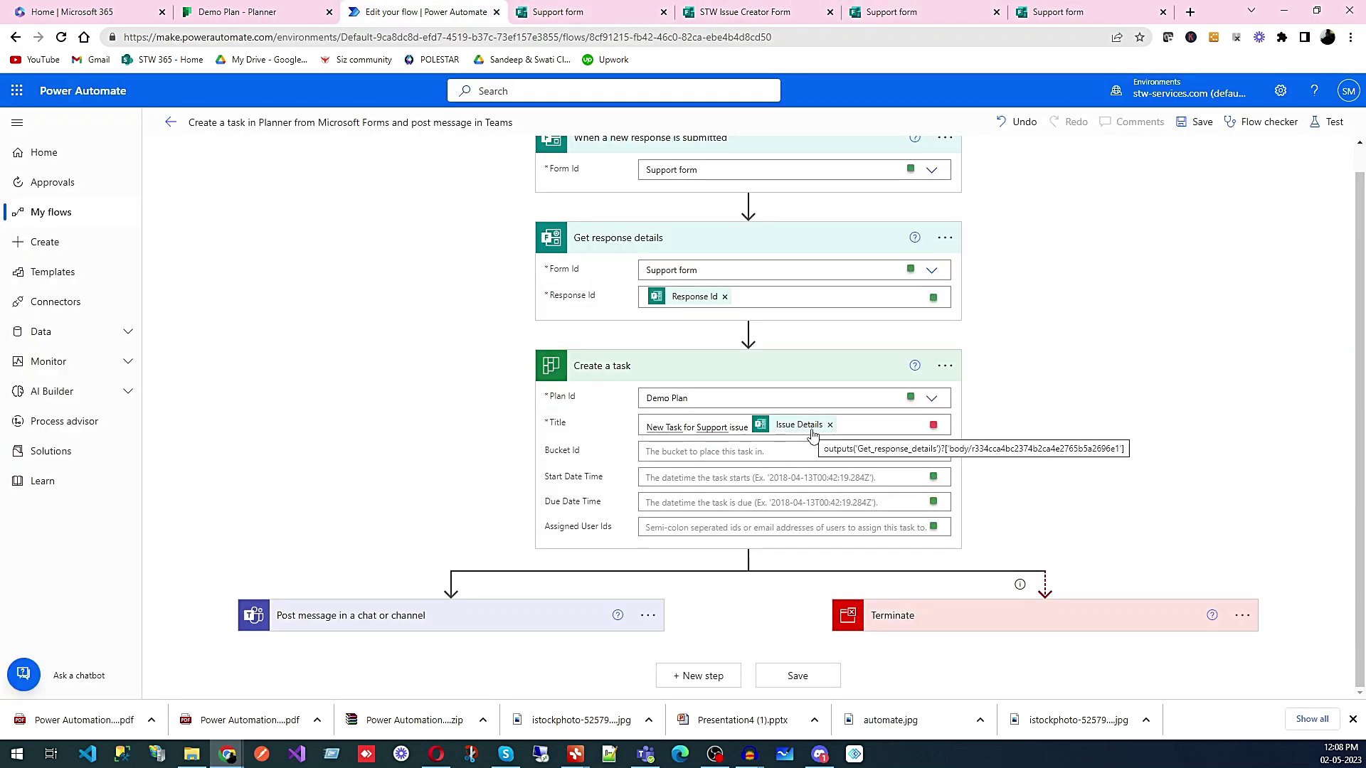
{"action": "left_click", "coordinate": [1077, 14]}
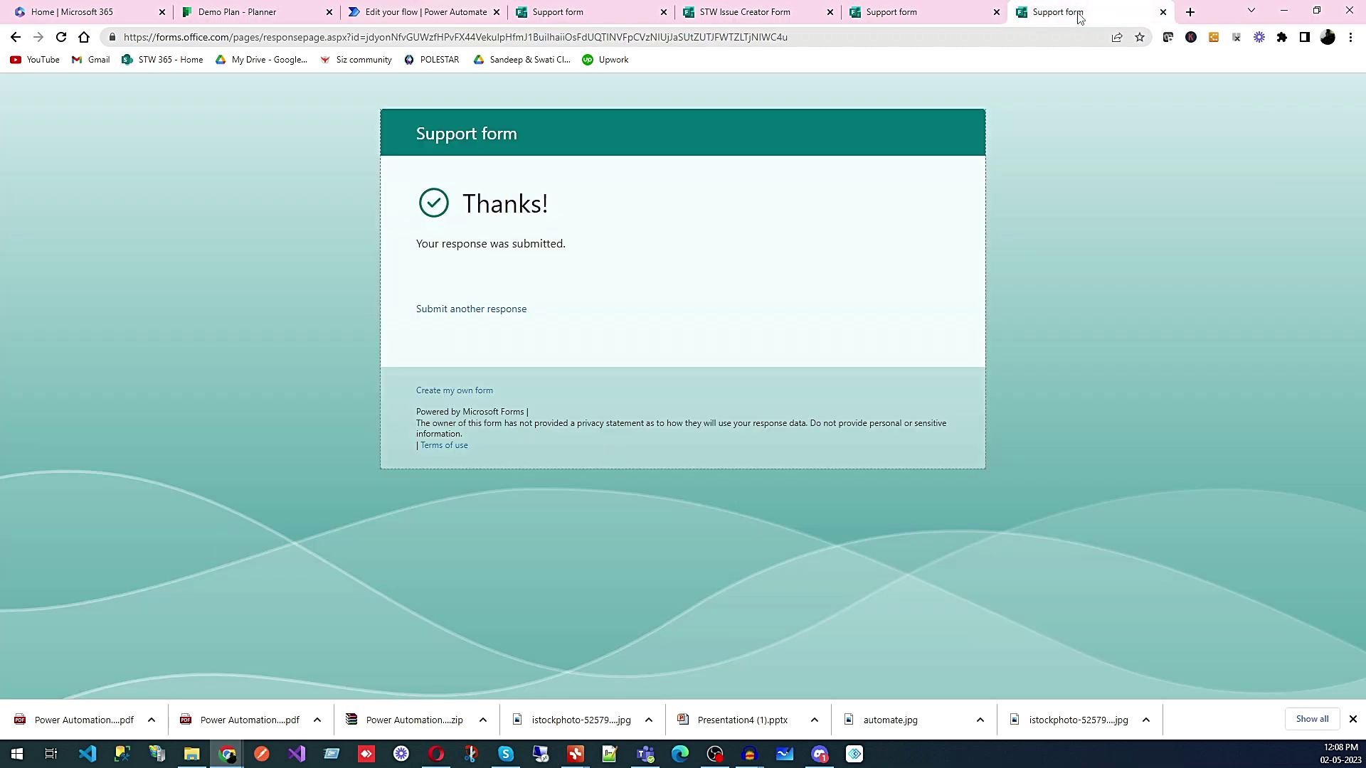
{"action": "left_click", "coordinate": [940, 14]}
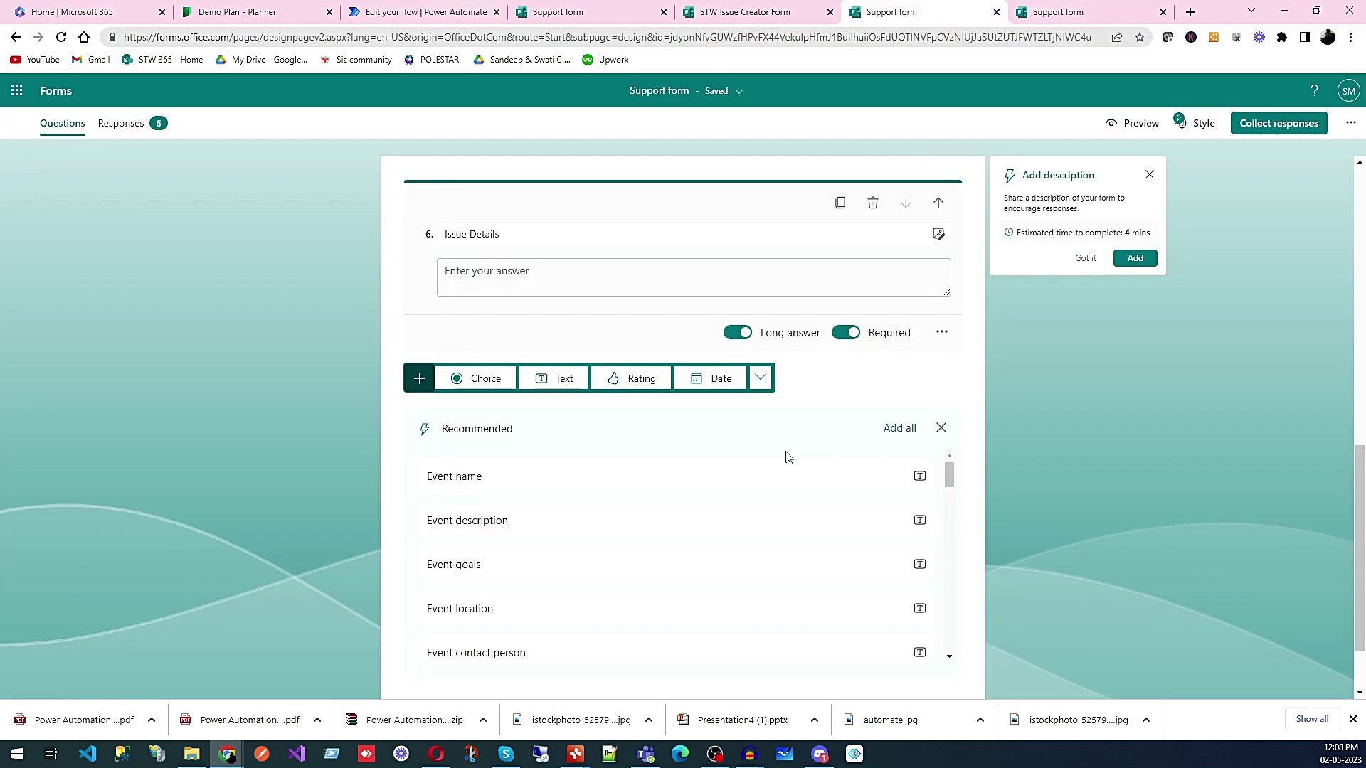
{"action": "left_click", "coordinate": [753, 12]}
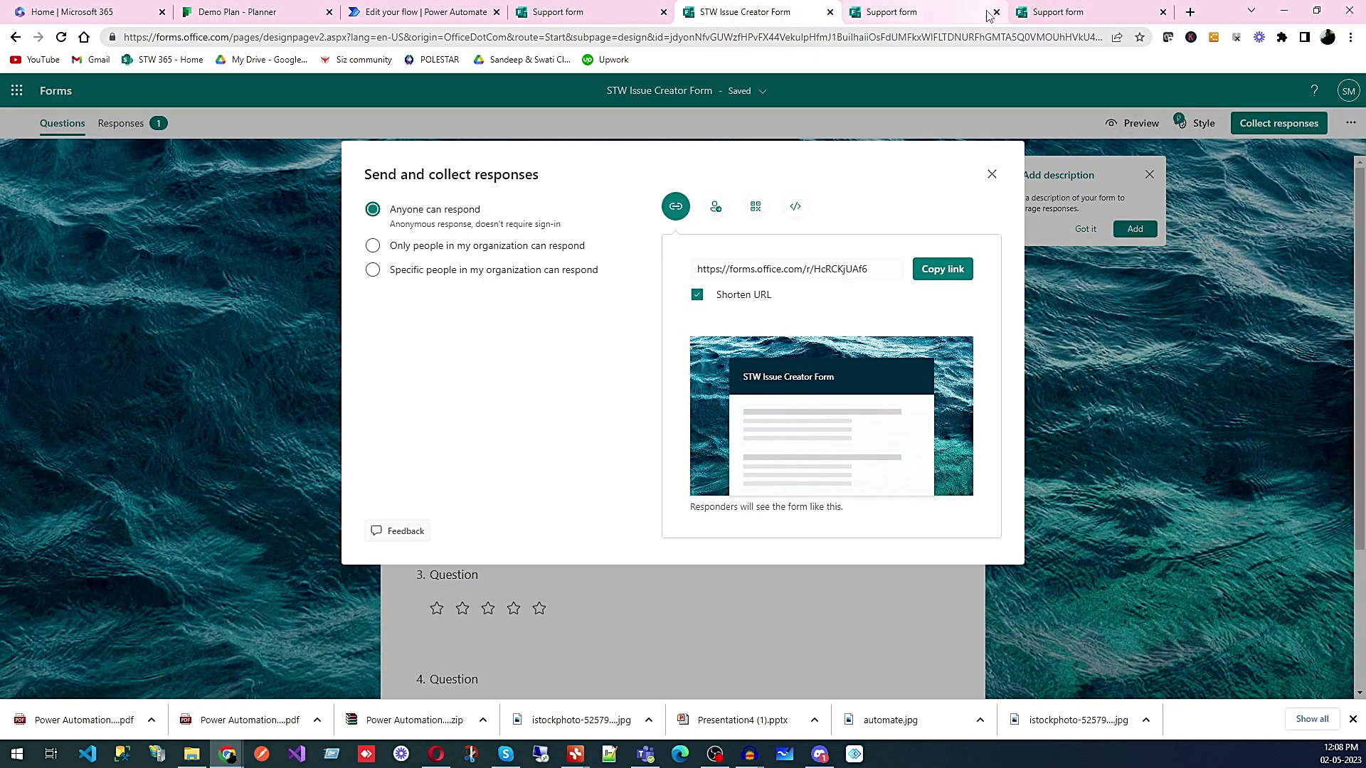
{"action": "left_click", "coordinate": [601, 12]}
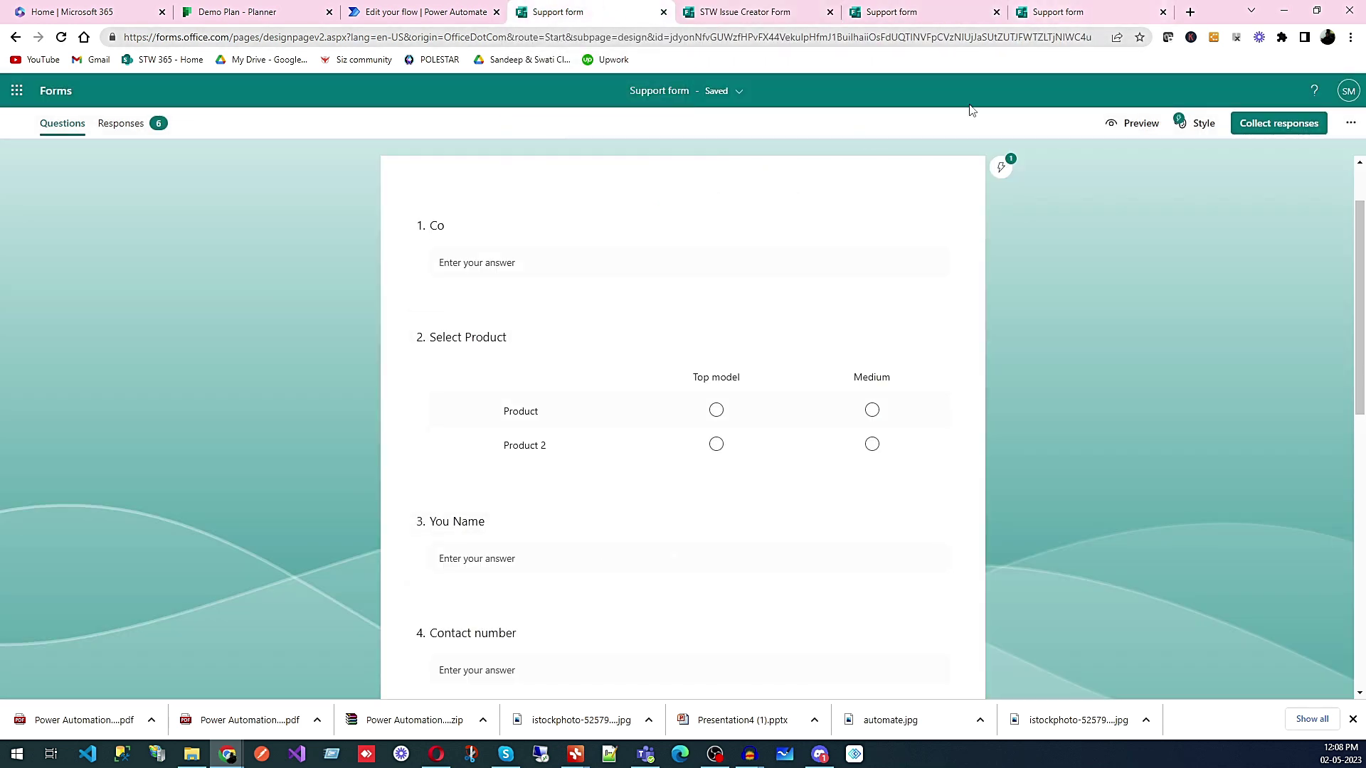
- Close the STW Issue Creator Form's sharing options and return to the flow editor
{"action": "left_click", "coordinate": [772, 16]}
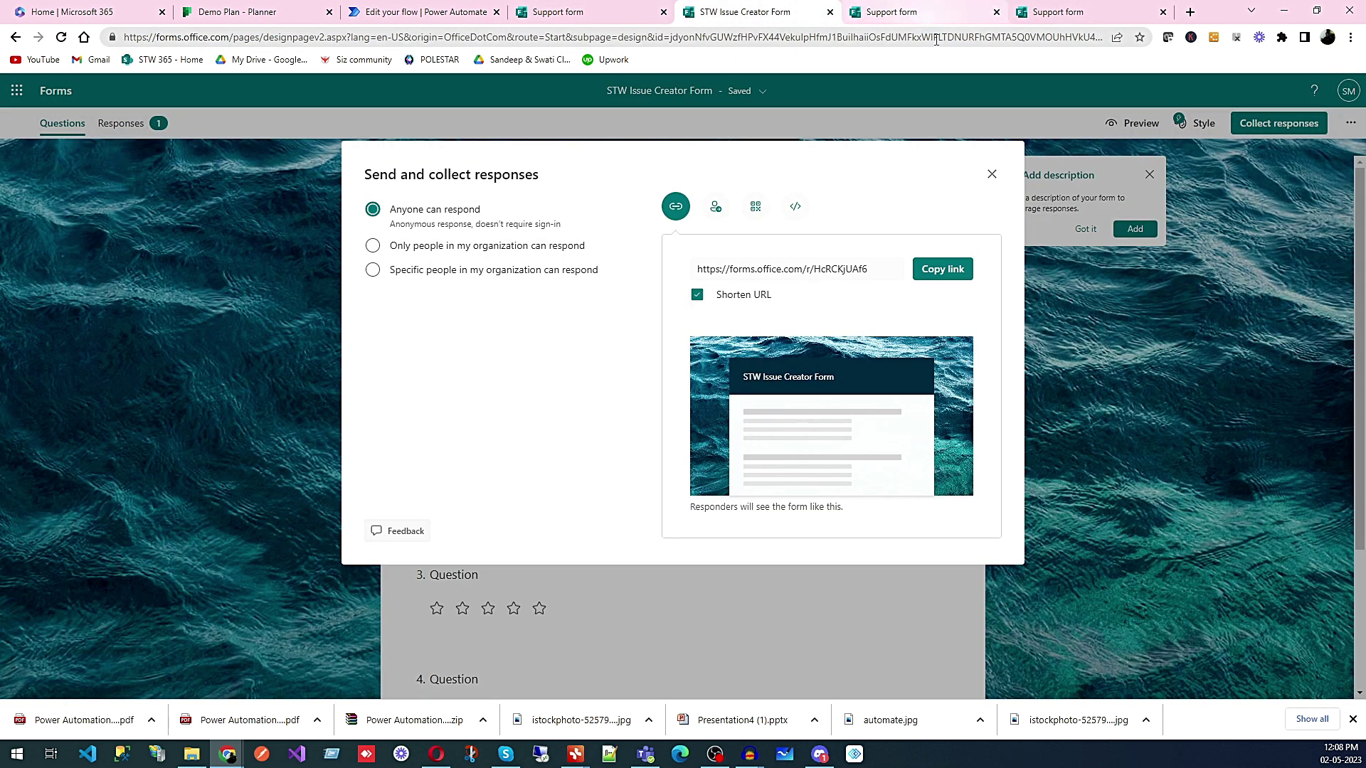
{"action": "left_click", "coordinate": [991, 174]}
{"action": "scroll", "coordinate": [823, 466], "scroll_direction": "down", "scroll_amount": 3}
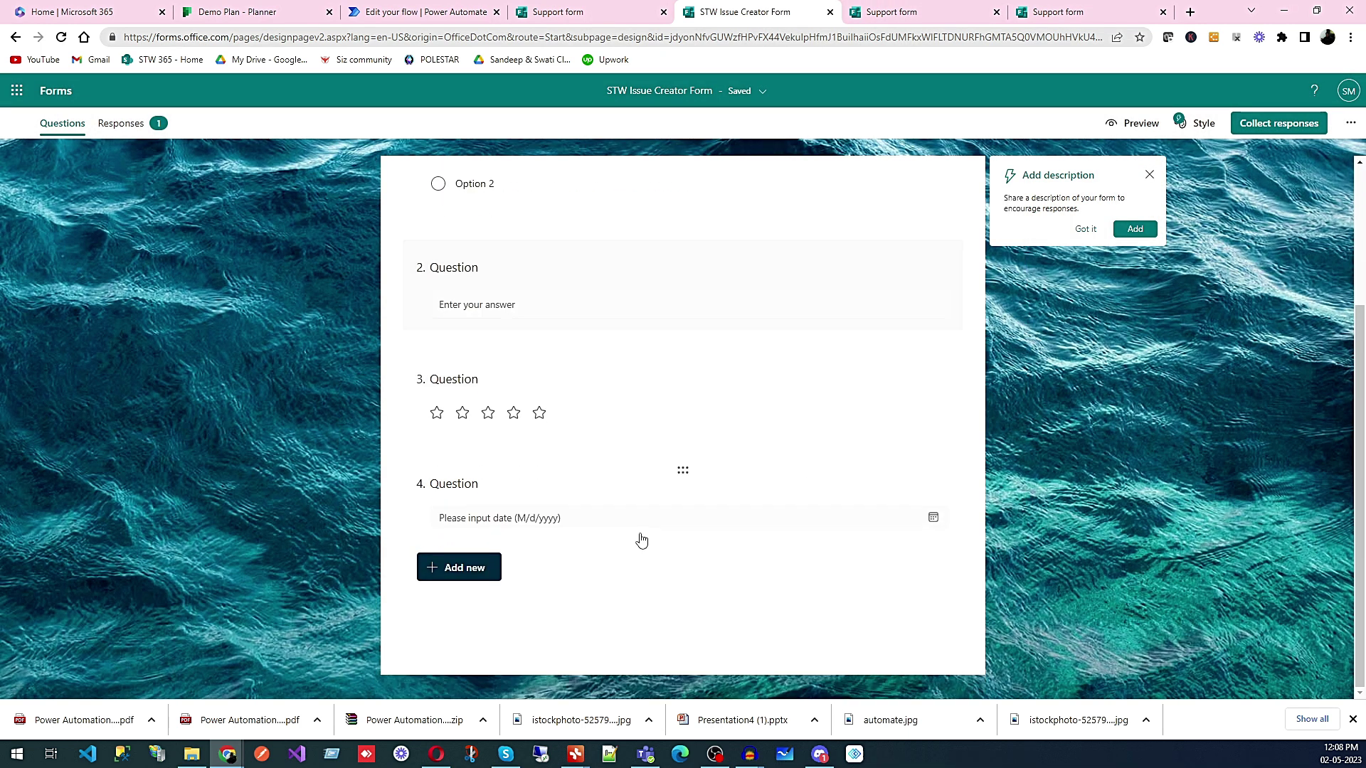
{"action": "scroll", "coordinate": [446, 504], "scroll_direction": "up", "scroll_amount": 3}
{"action": "left_click", "coordinate": [1051, 13]}
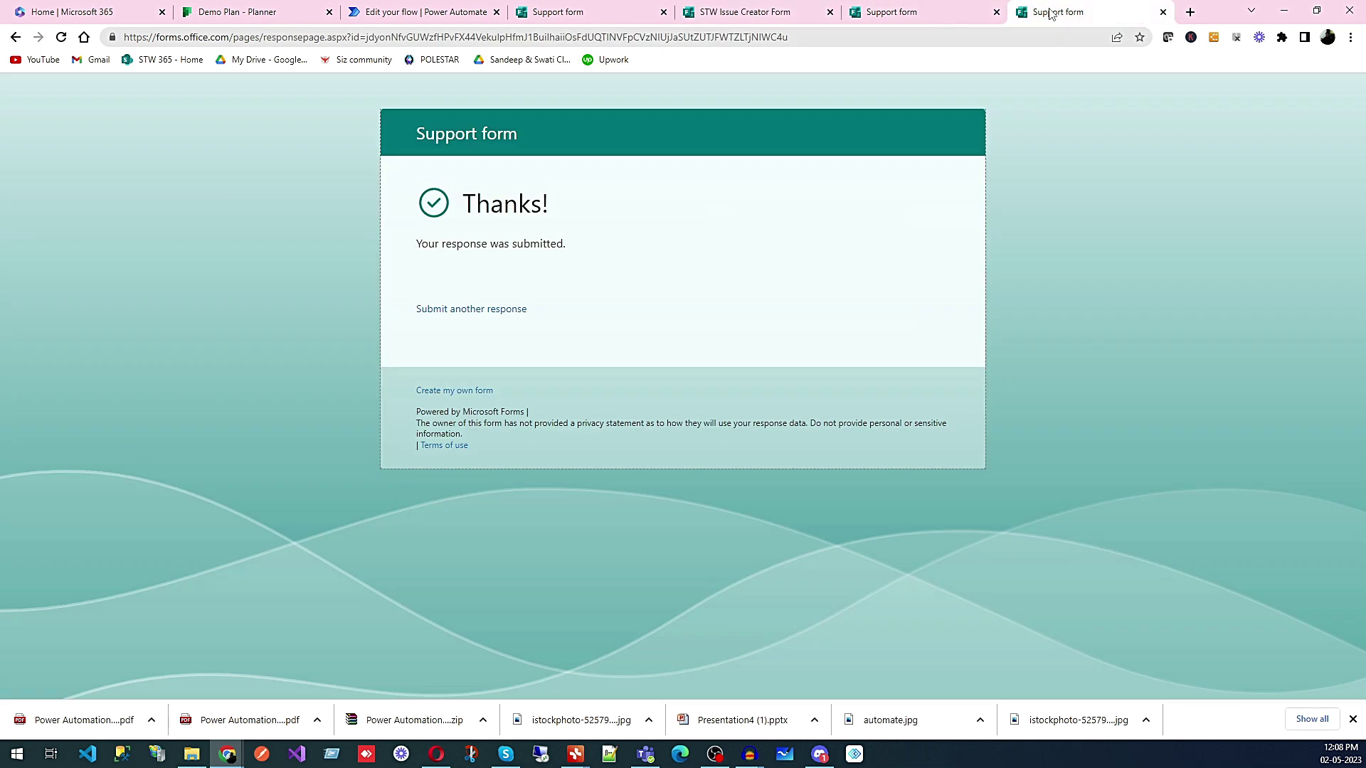
{"action": "left_click", "coordinate": [950, 13]}
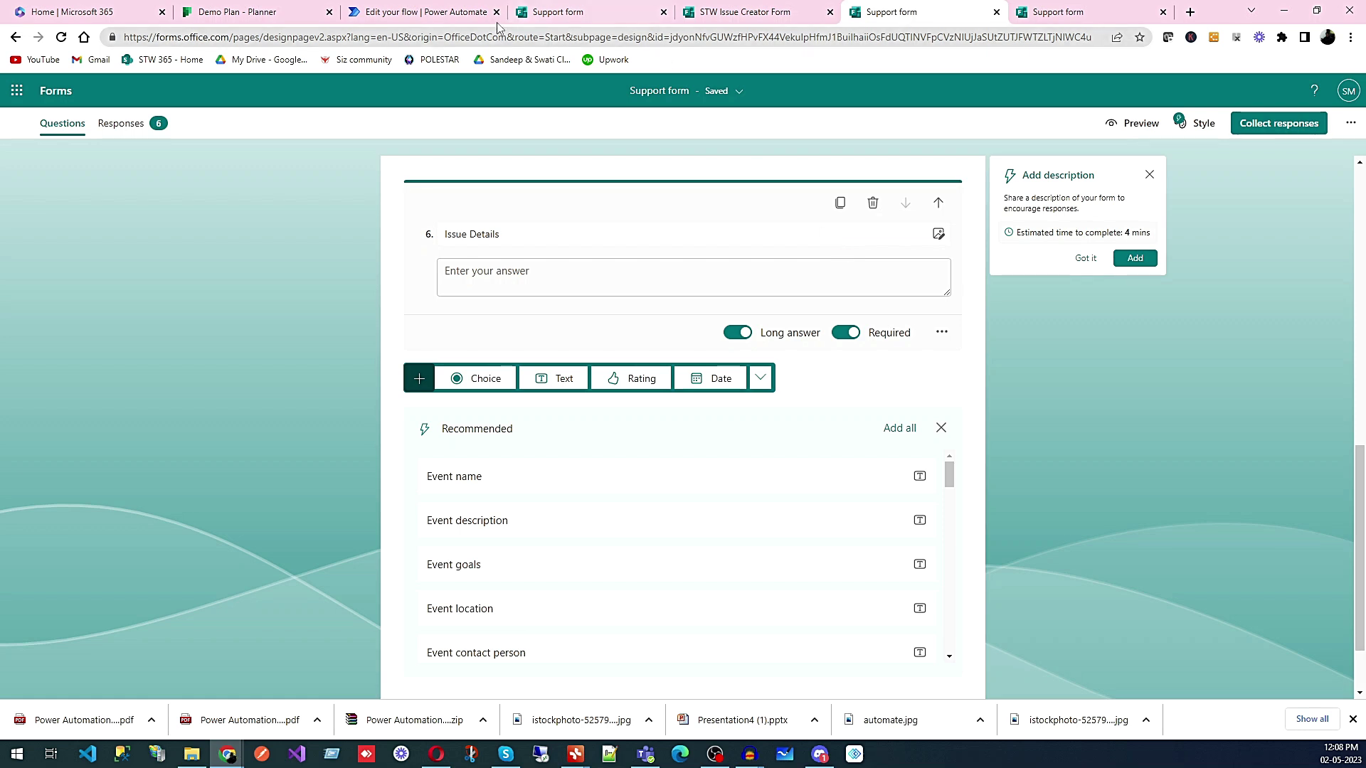
{"action": "left_click", "coordinate": [458, 15]}
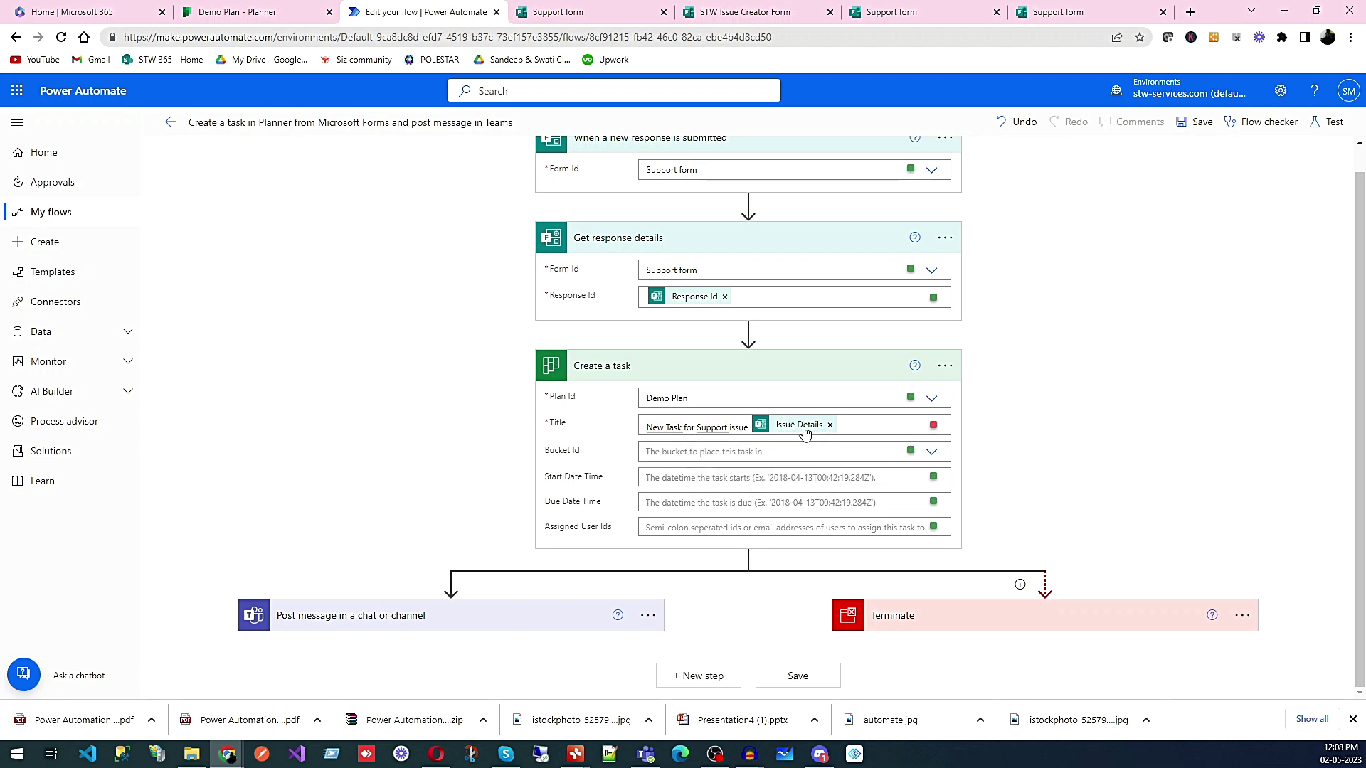
- Put the task in the To do bucket with Submission time as start and due dates
{"action": "left_click", "coordinate": [754, 455]}
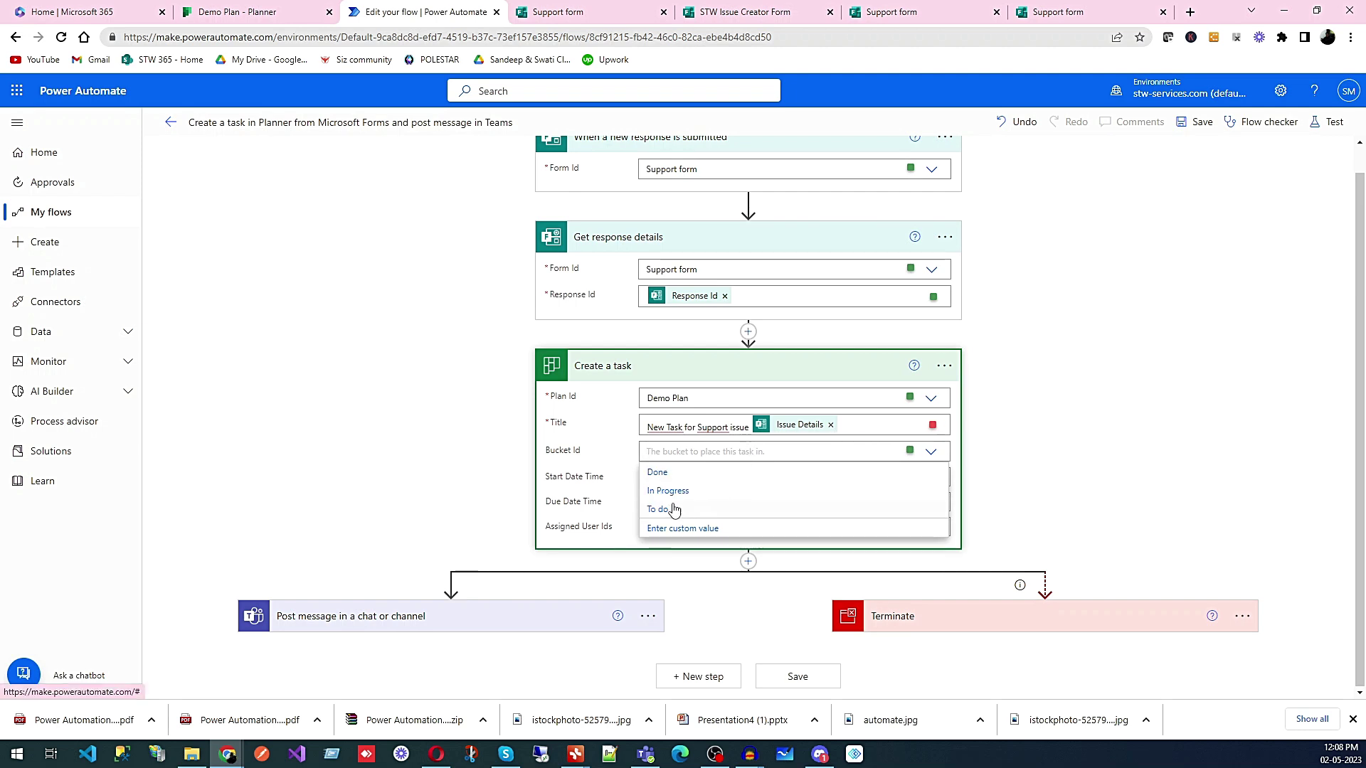
{"action": "left_click", "coordinate": [675, 509]}
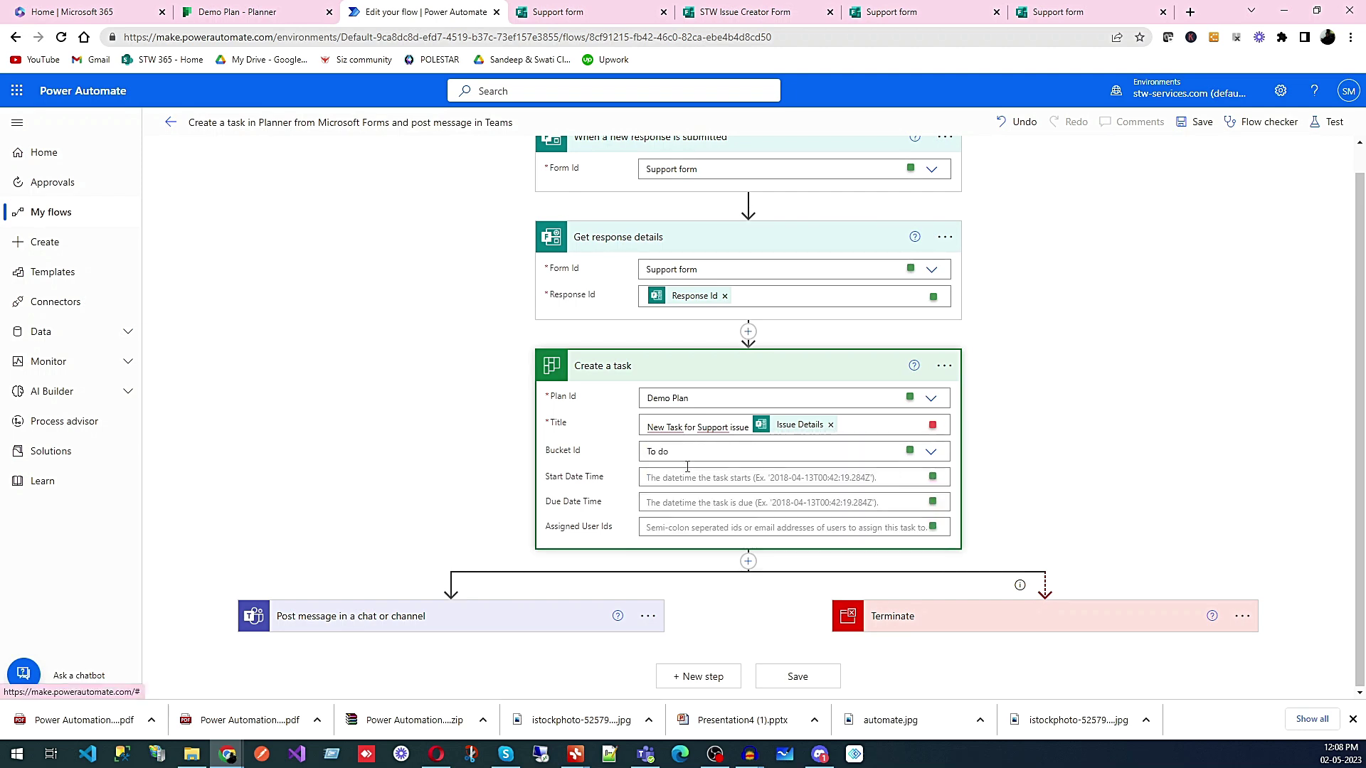
{"action": "left_click", "coordinate": [685, 480]}
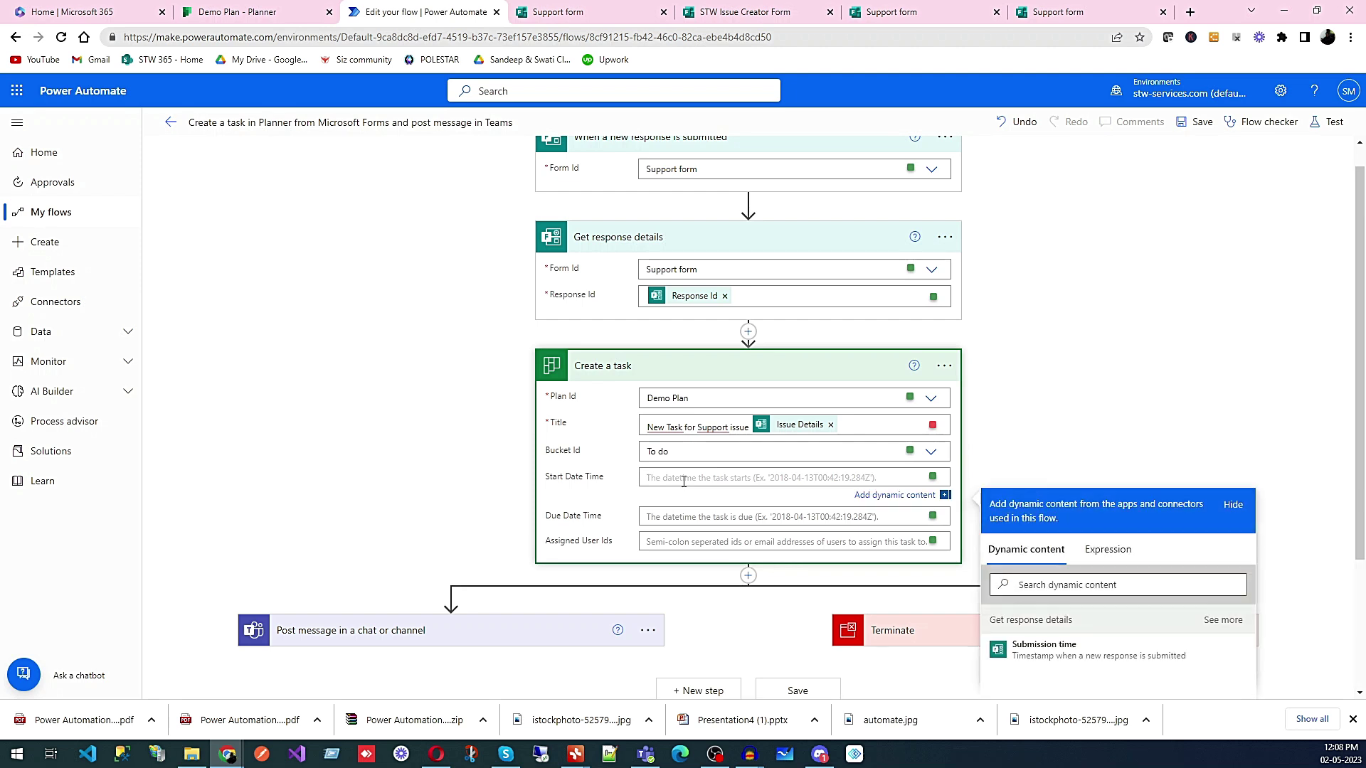
{"action": "scroll", "coordinate": [1047, 616], "scroll_direction": "down", "scroll_amount": 1}
{"action": "left_click", "coordinate": [1063, 578]}
{"action": "left_click", "coordinate": [703, 449]}
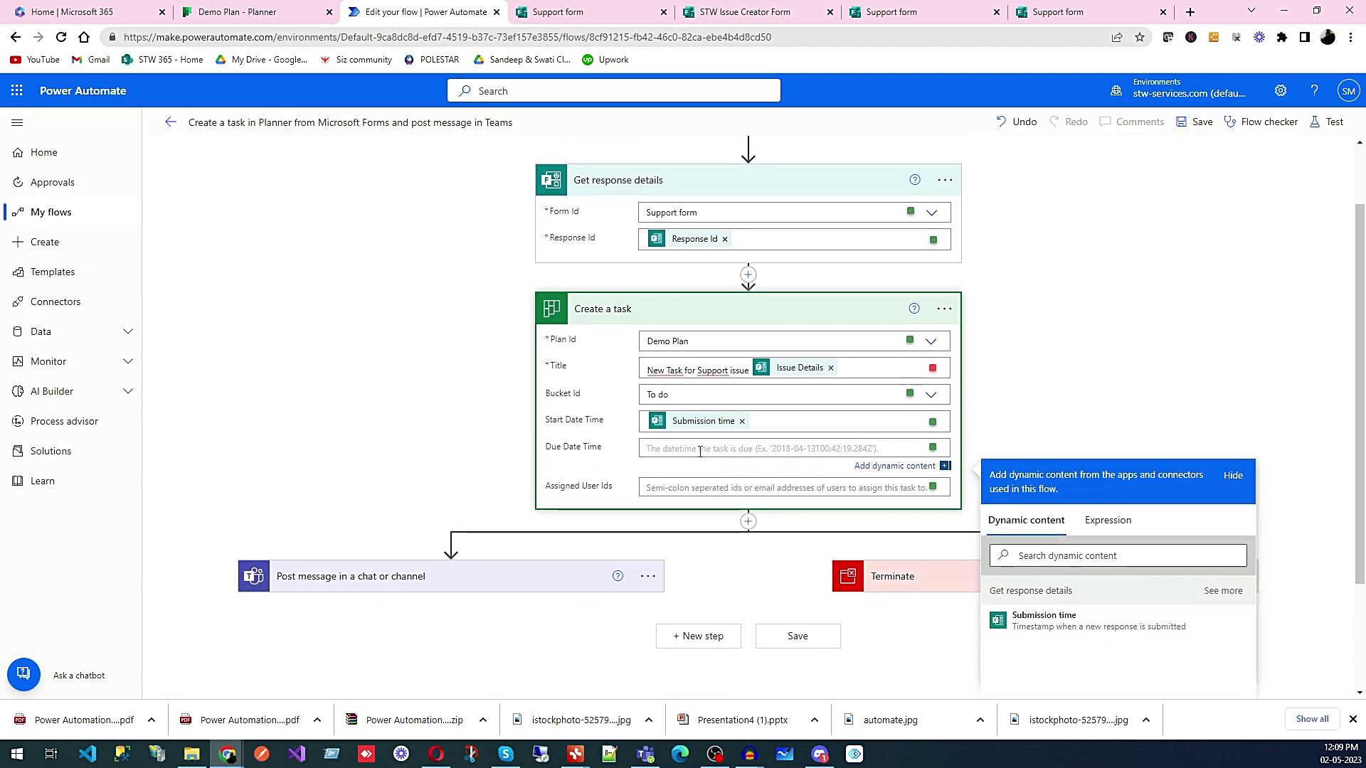
{"action": "left_click", "coordinate": [1060, 622]}
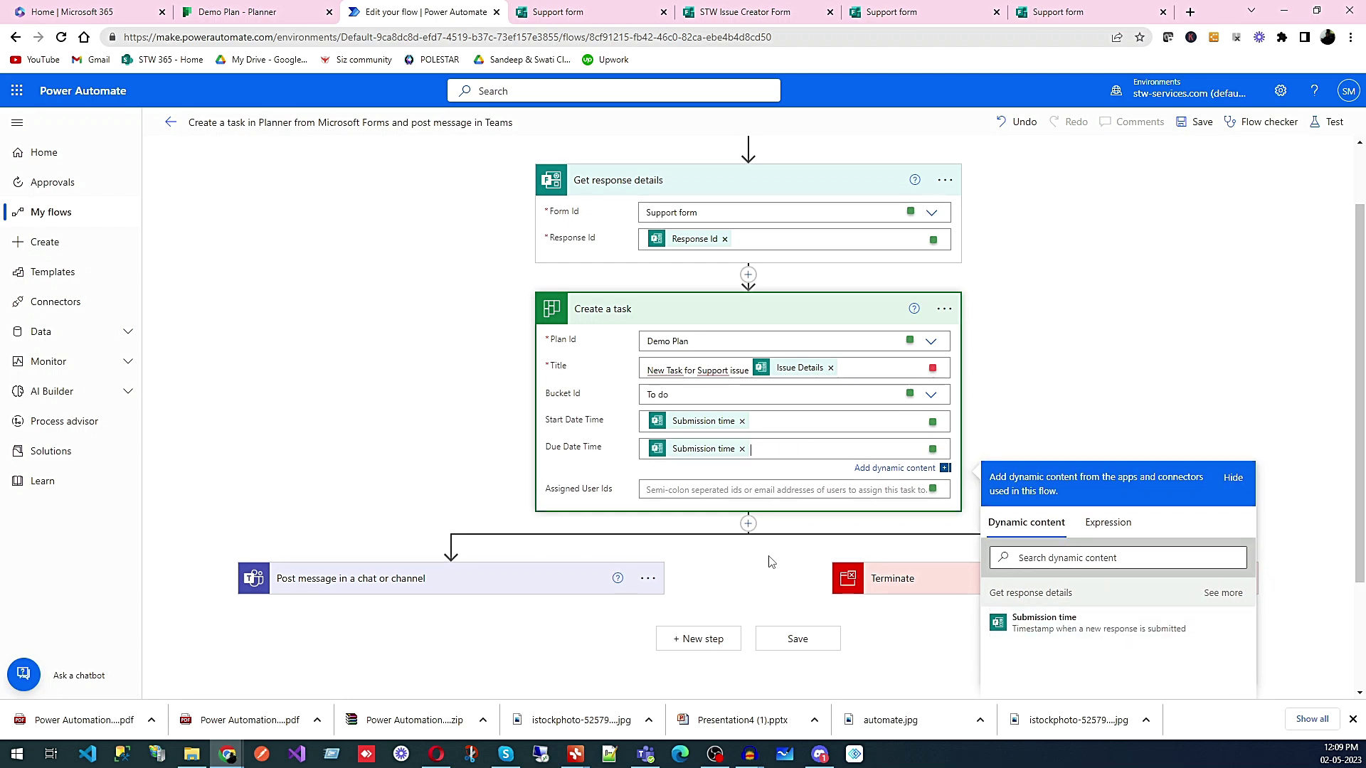
- Select the Assigned User Ids field and scroll through the task settings
{"action": "left_click", "coordinate": [692, 495]}
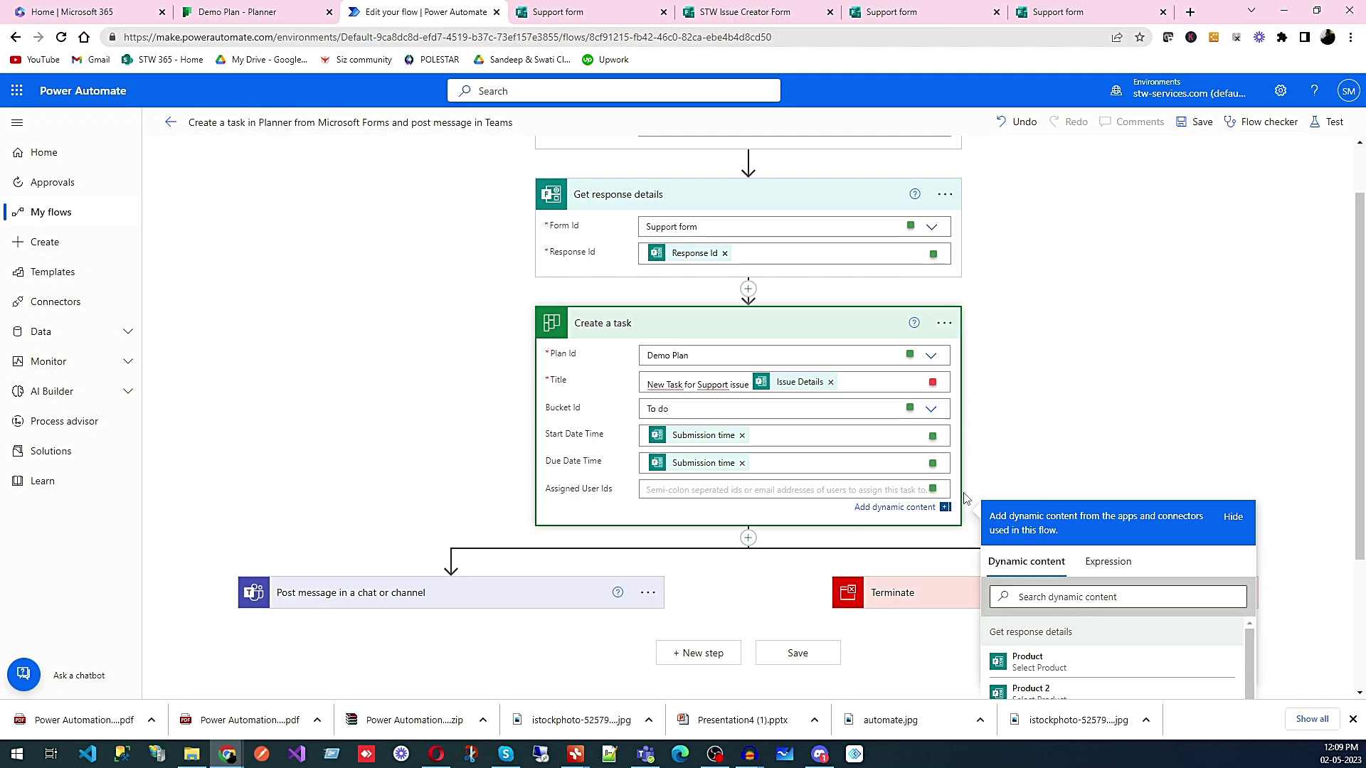
{"action": "scroll", "coordinate": [1188, 598], "scroll_direction": "down", "scroll_amount": 5}
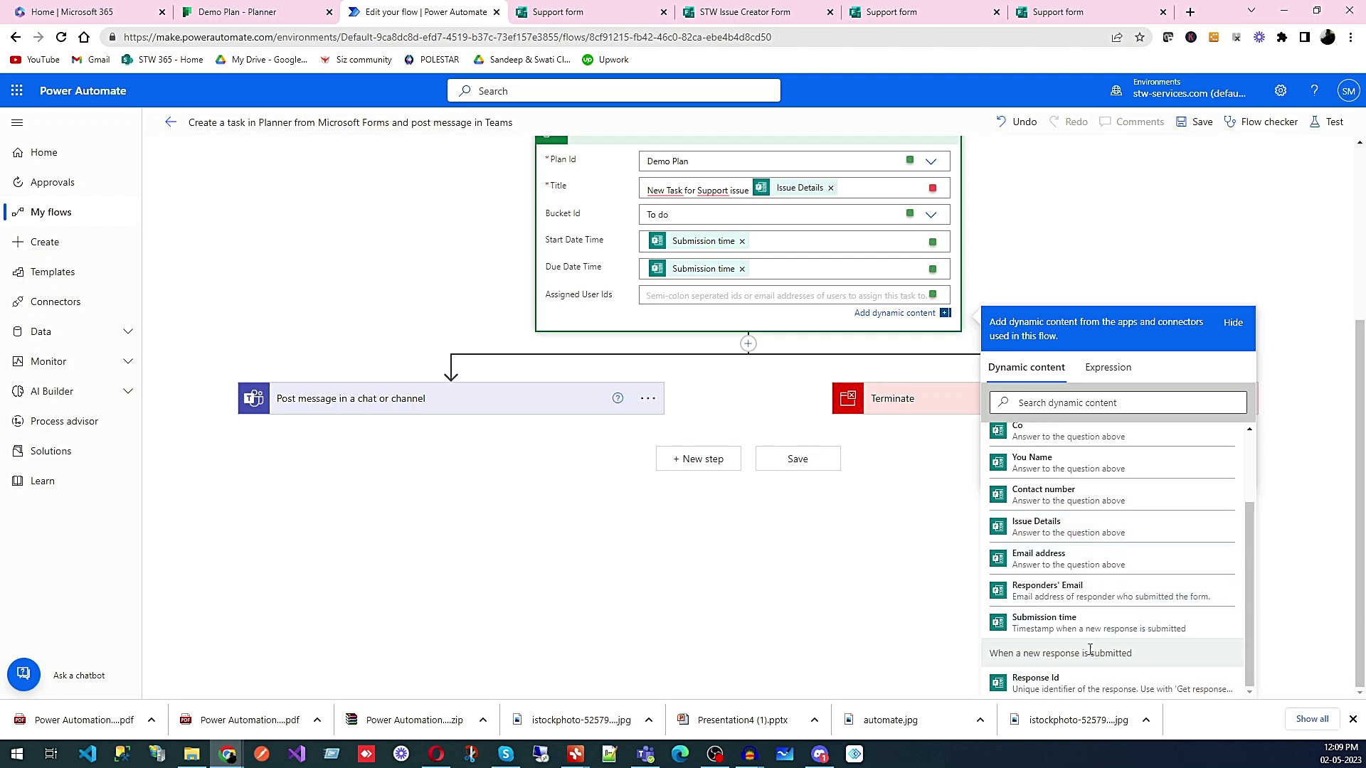
{"action": "scroll", "coordinate": [1089, 649], "scroll_direction": "up", "scroll_amount": 2}
{"action": "scroll", "coordinate": [1122, 569], "scroll_direction": "down", "scroll_amount": 2}
{"action": "scroll", "coordinate": [1012, 283], "scroll_direction": "up", "scroll_amount": 3}
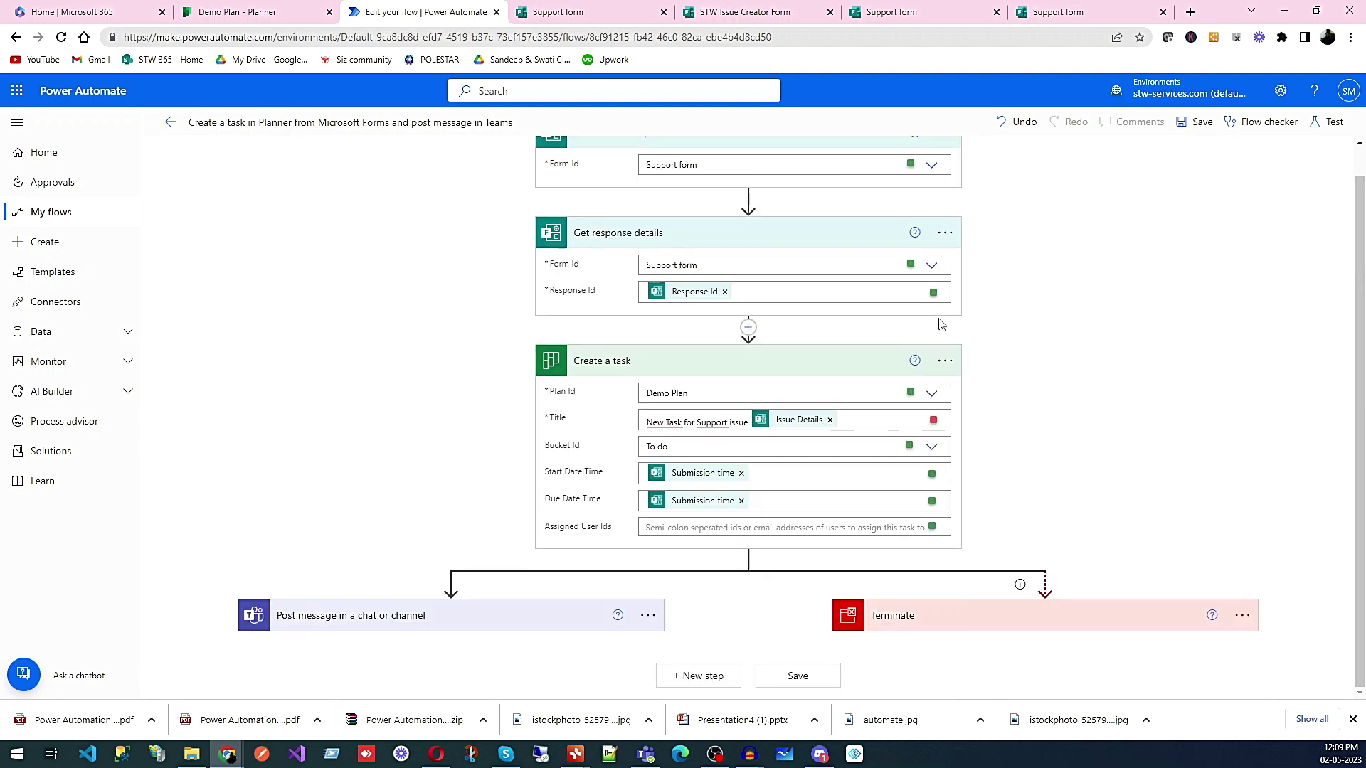
- Browse the Expression functions for Assigned User Ids, then go back to dynamic content
{"action": "left_click", "coordinate": [683, 532]}
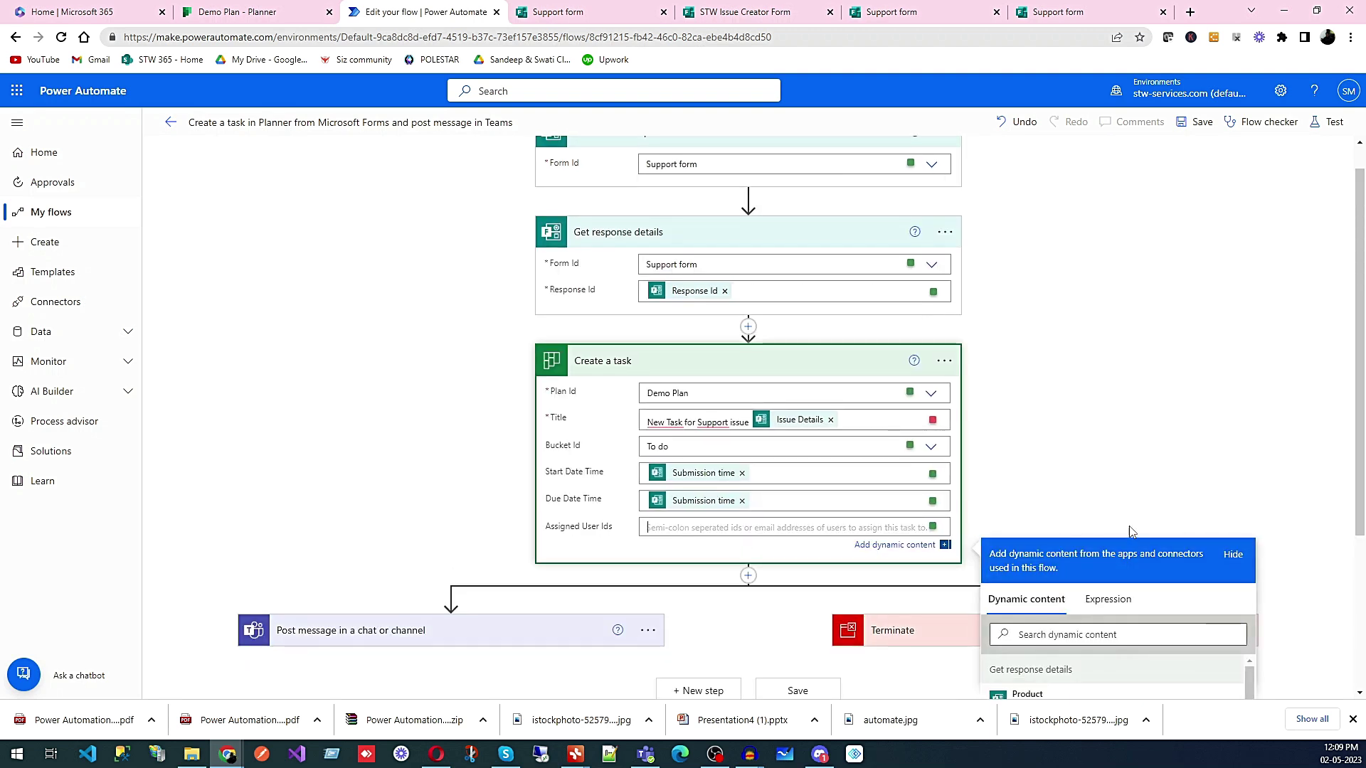
{"action": "left_click", "coordinate": [1107, 598]}
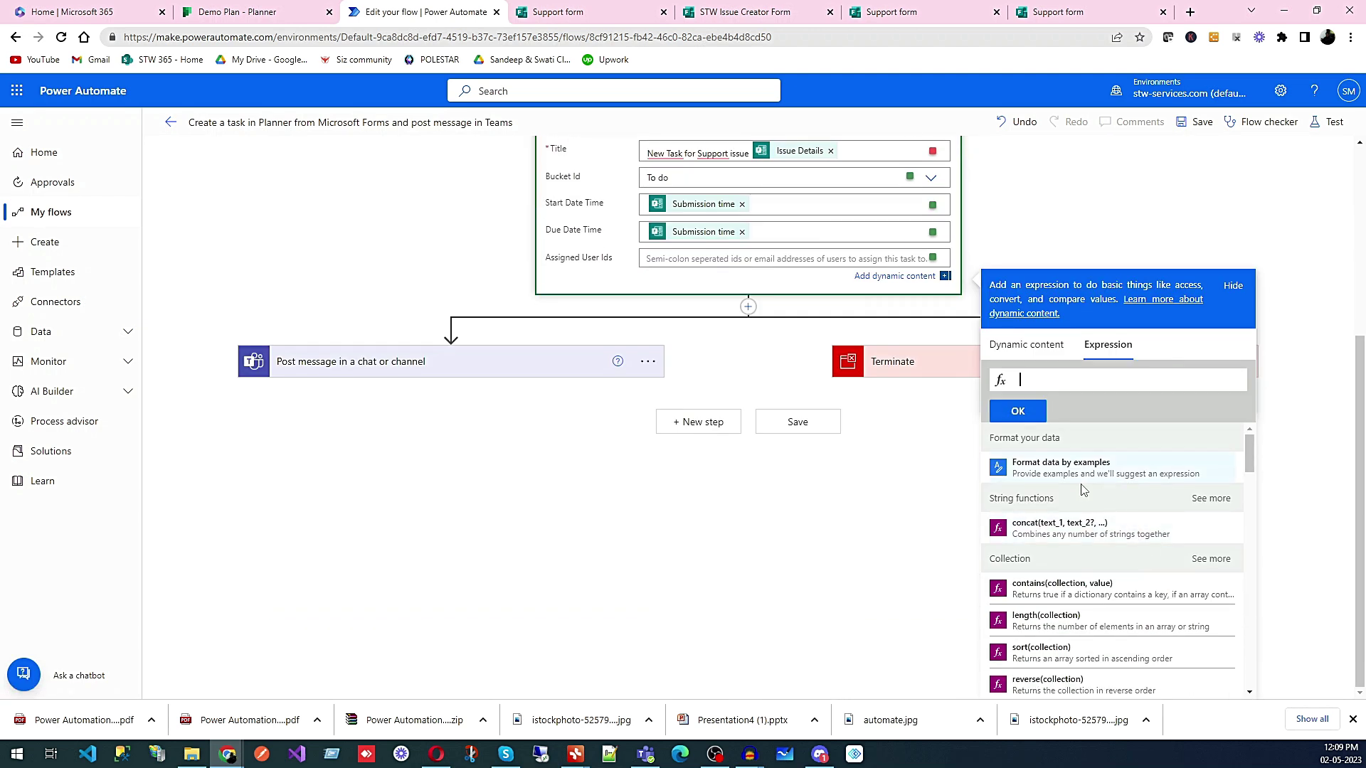
{"action": "scroll", "coordinate": [1131, 504], "scroll_direction": "down", "scroll_amount": 8}
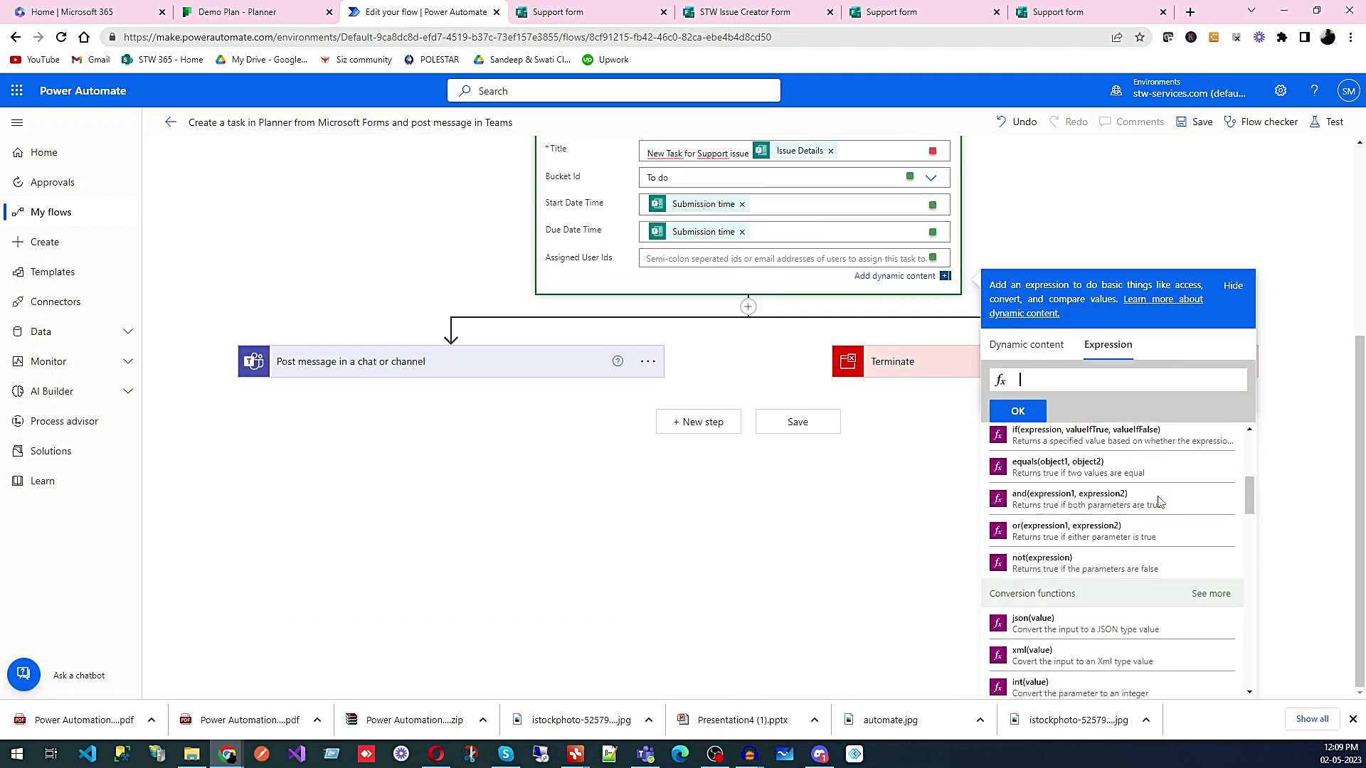
{"action": "scroll", "coordinate": [1159, 503], "scroll_direction": "down", "scroll_amount": 10}
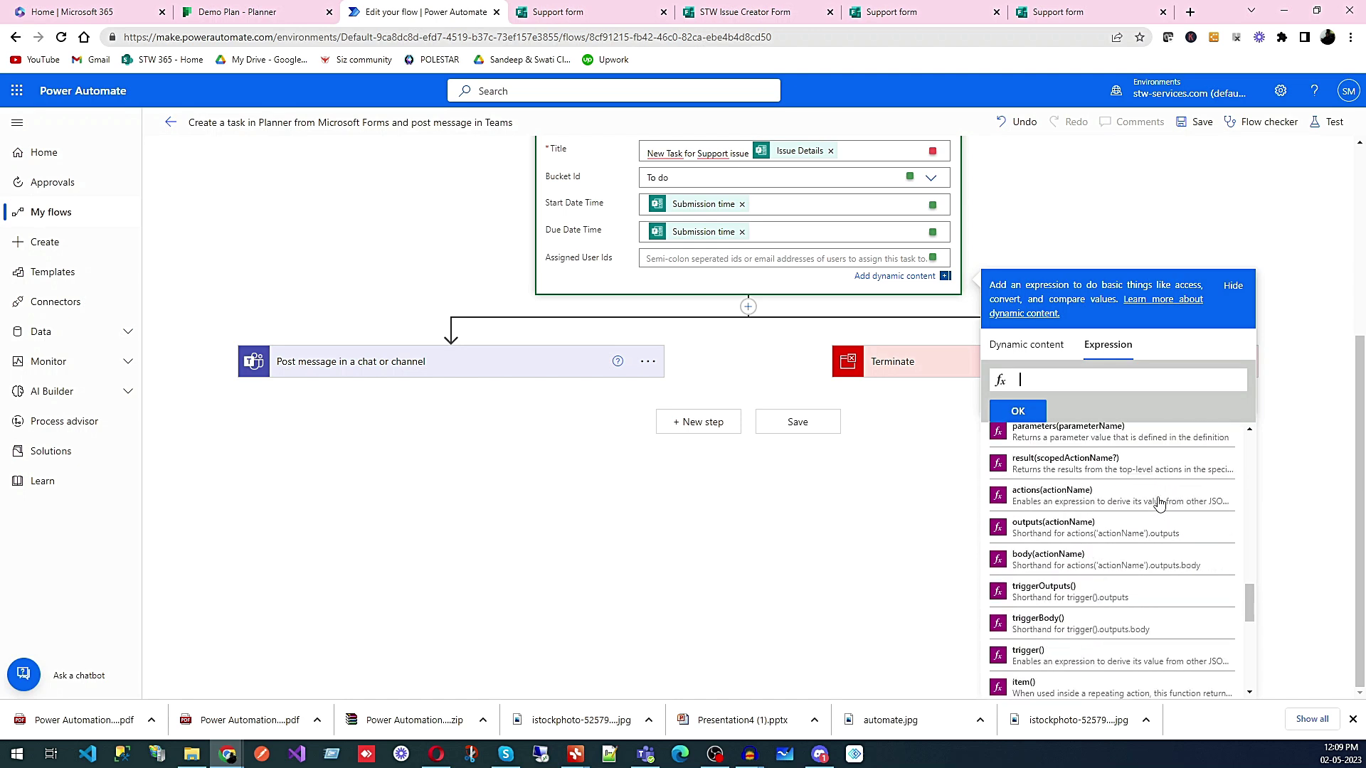
{"action": "scroll", "coordinate": [1159, 503], "scroll_direction": "down", "scroll_amount": 8}
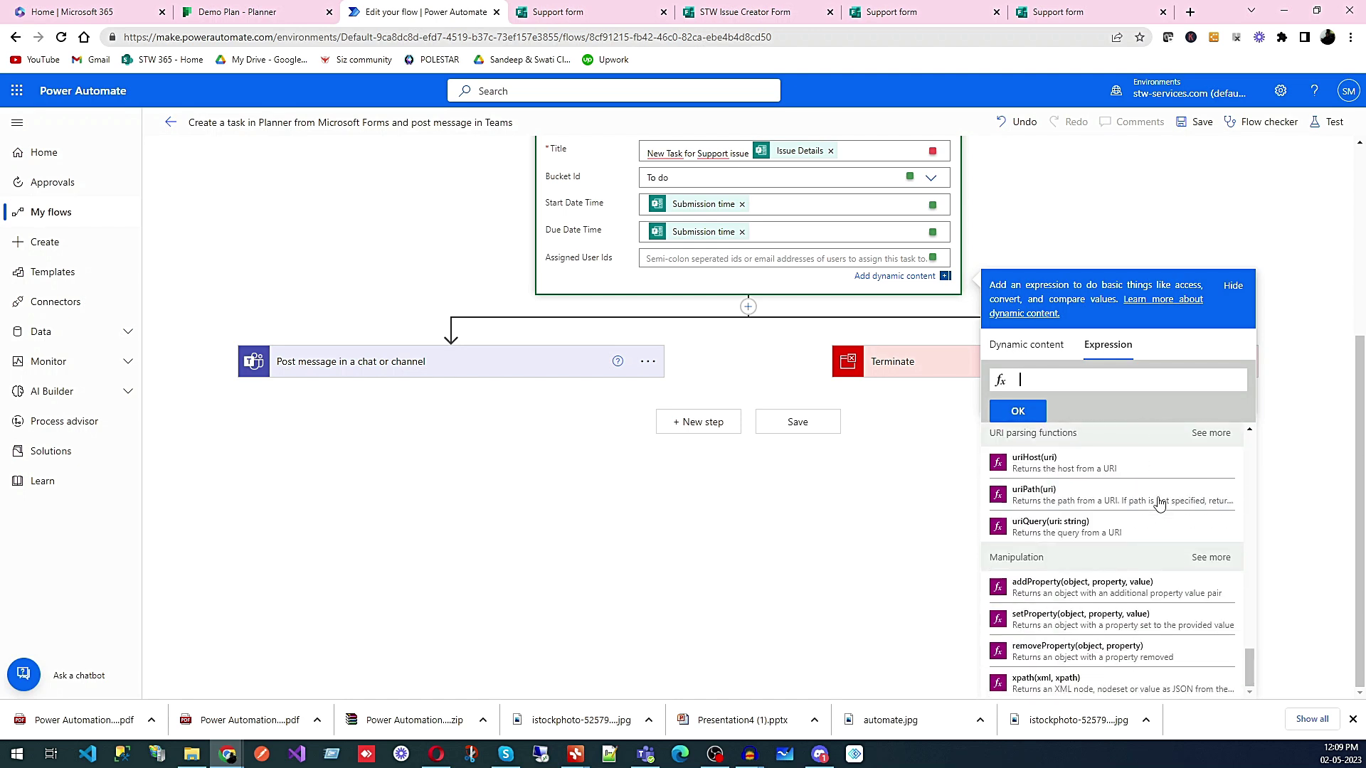
{"action": "left_click", "coordinate": [1035, 350]}
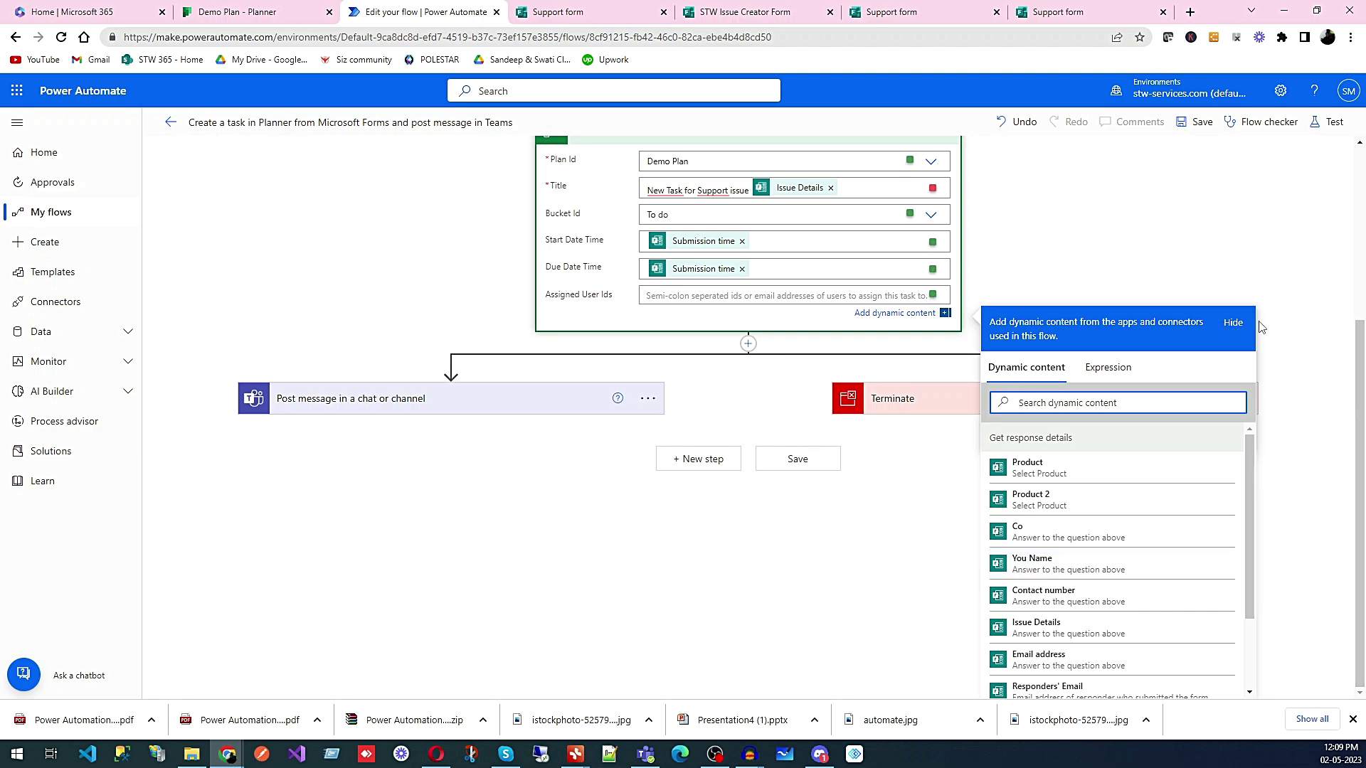
- Leave Assigned User Ids empty and expand the Teams 'Post message in a chat or channel' step
{"action": "left_click", "coordinate": [1278, 347]}
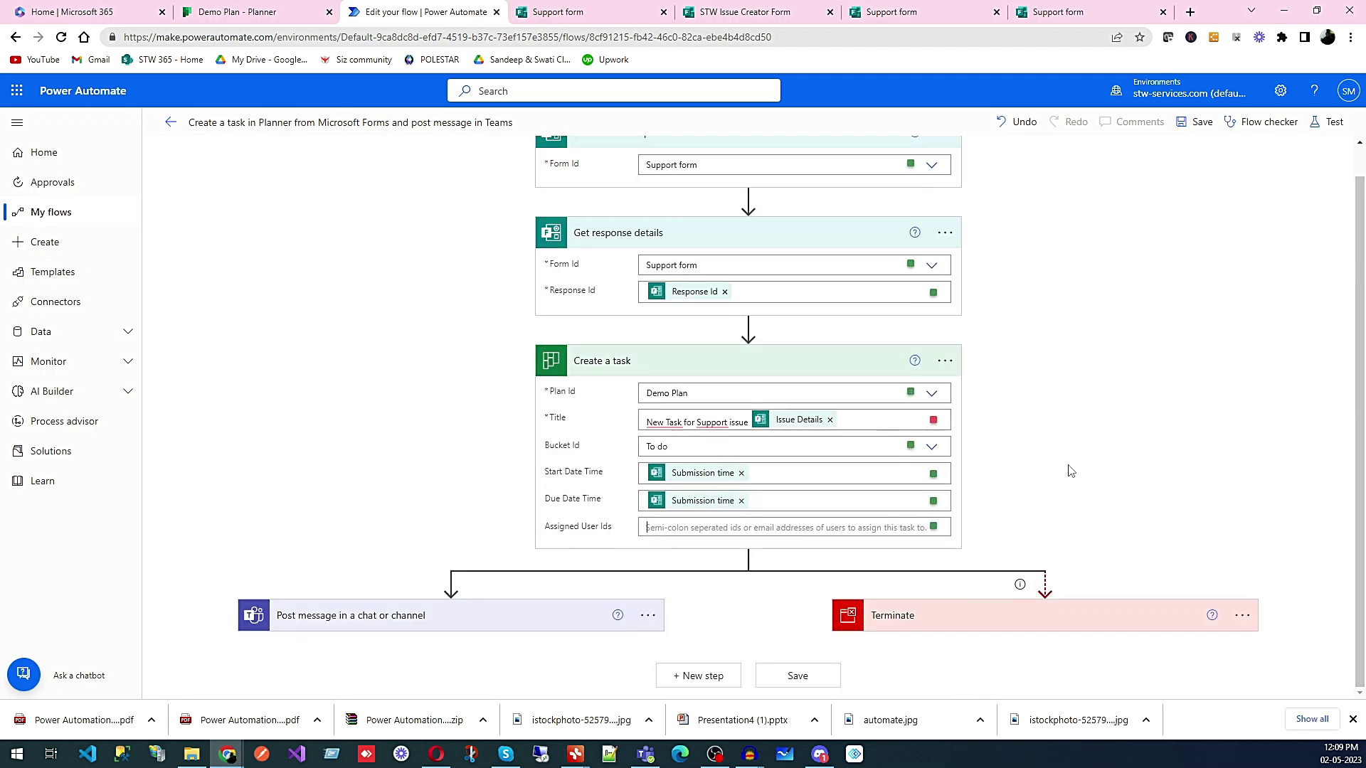
{"action": "left_click", "coordinate": [459, 624]}
{"action": "scroll", "coordinate": [1138, 455], "scroll_direction": "down", "scroll_amount": 2}
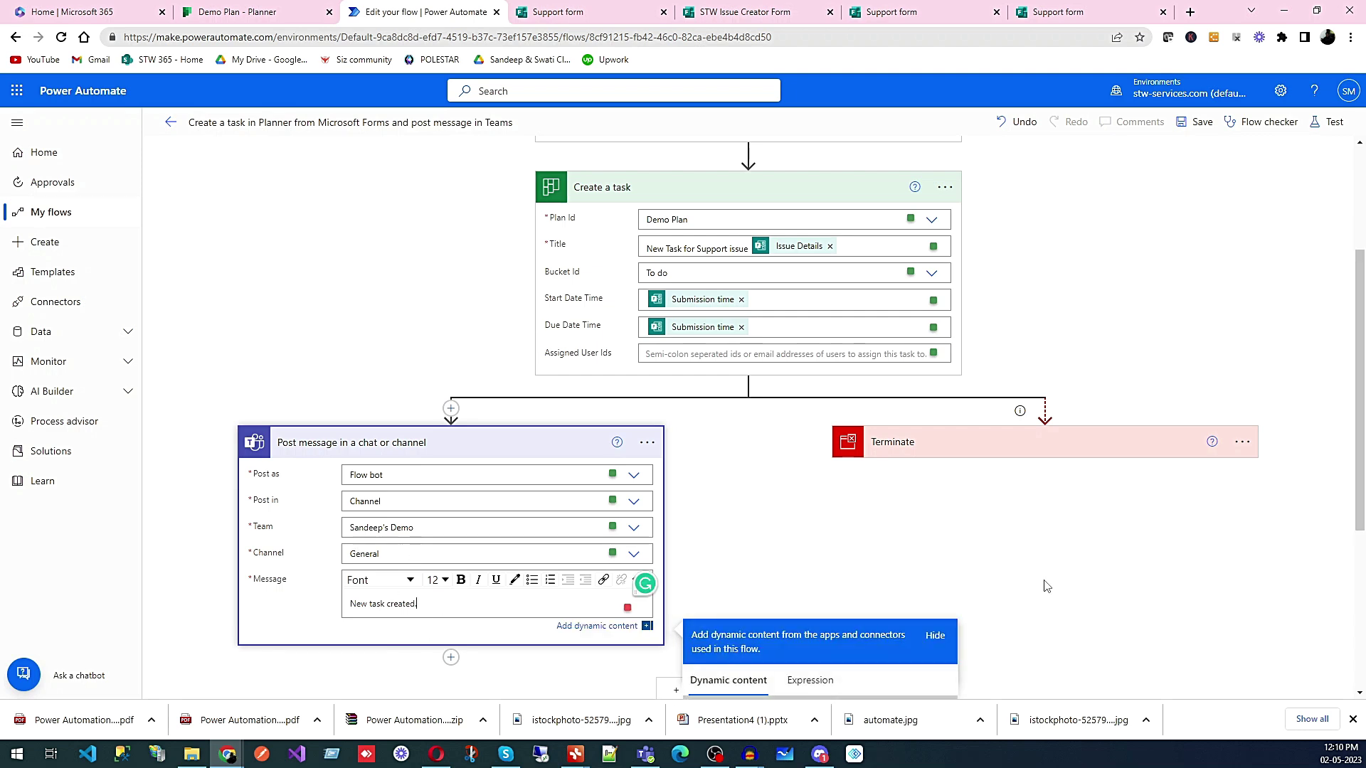
- Append the task Title after 'New task created.' in the Teams message
{"action": "scroll", "coordinate": [1046, 587], "scroll_direction": "down", "scroll_amount": 4}
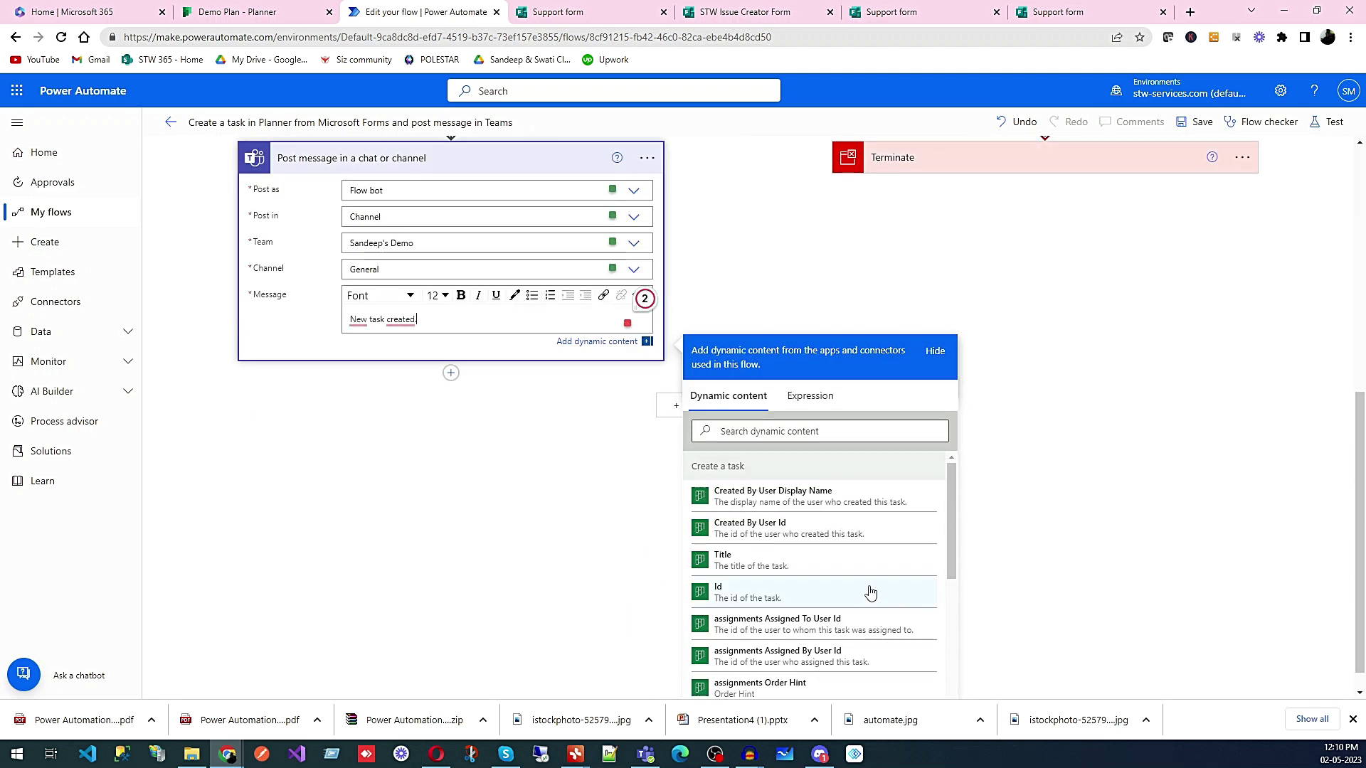
{"action": "scroll", "coordinate": [870, 593], "scroll_direction": "down", "scroll_amount": 2}
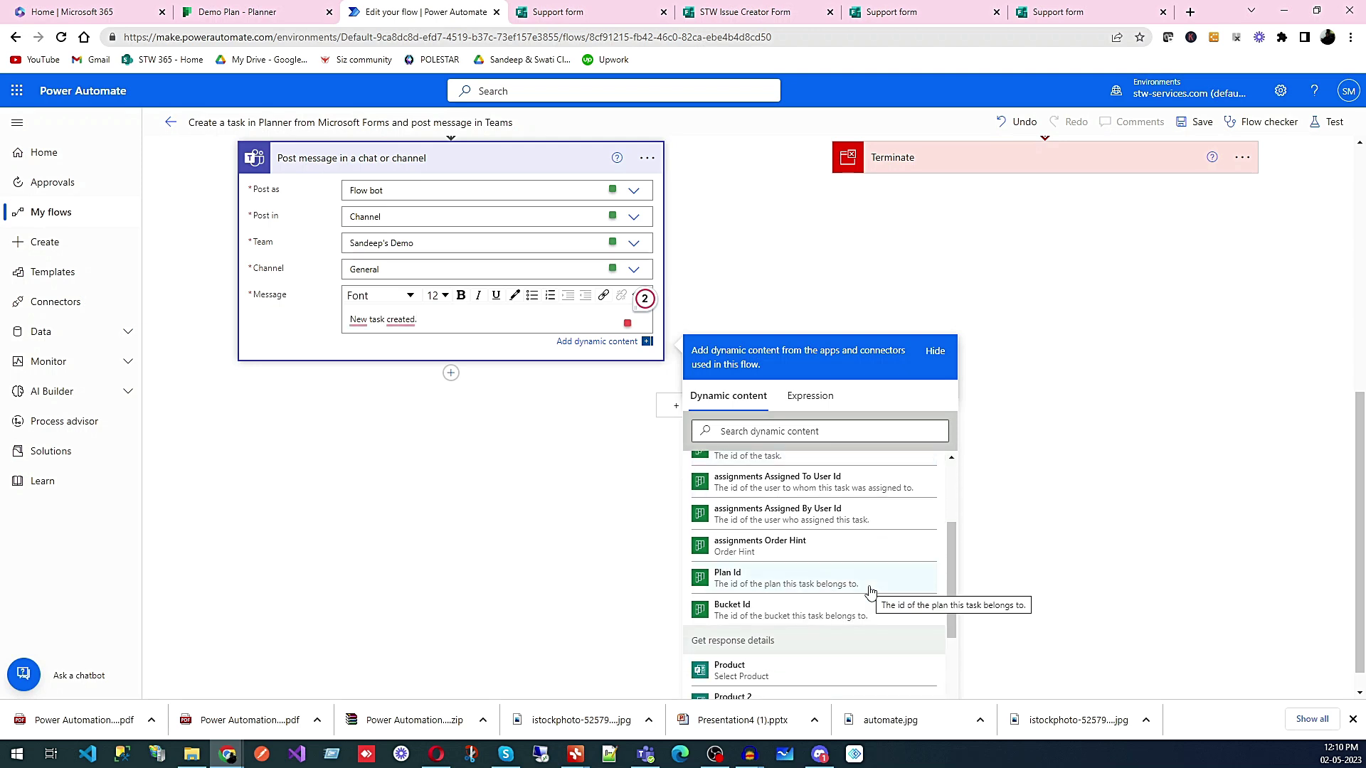
{"action": "scroll", "coordinate": [872, 591], "scroll_direction": "up", "scroll_amount": 2}
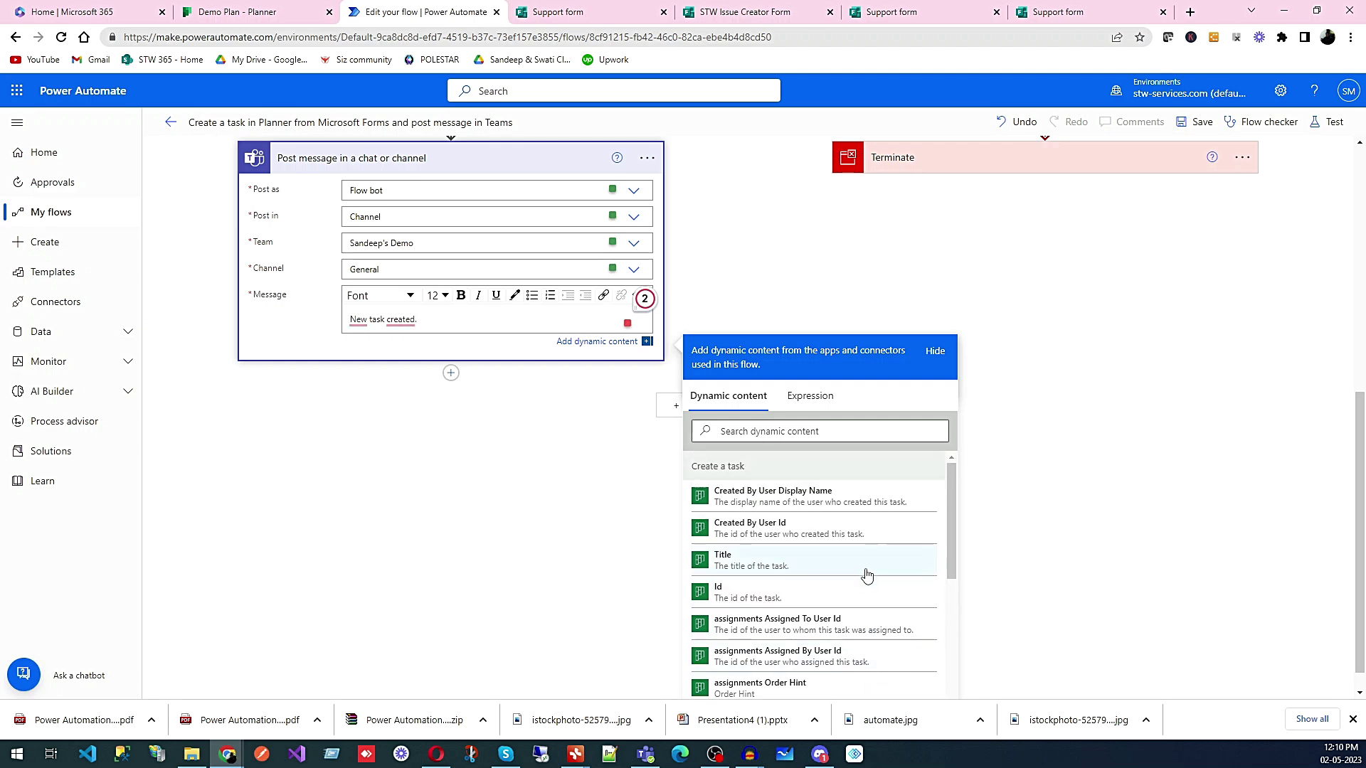
{"action": "left_click", "coordinate": [867, 575]}
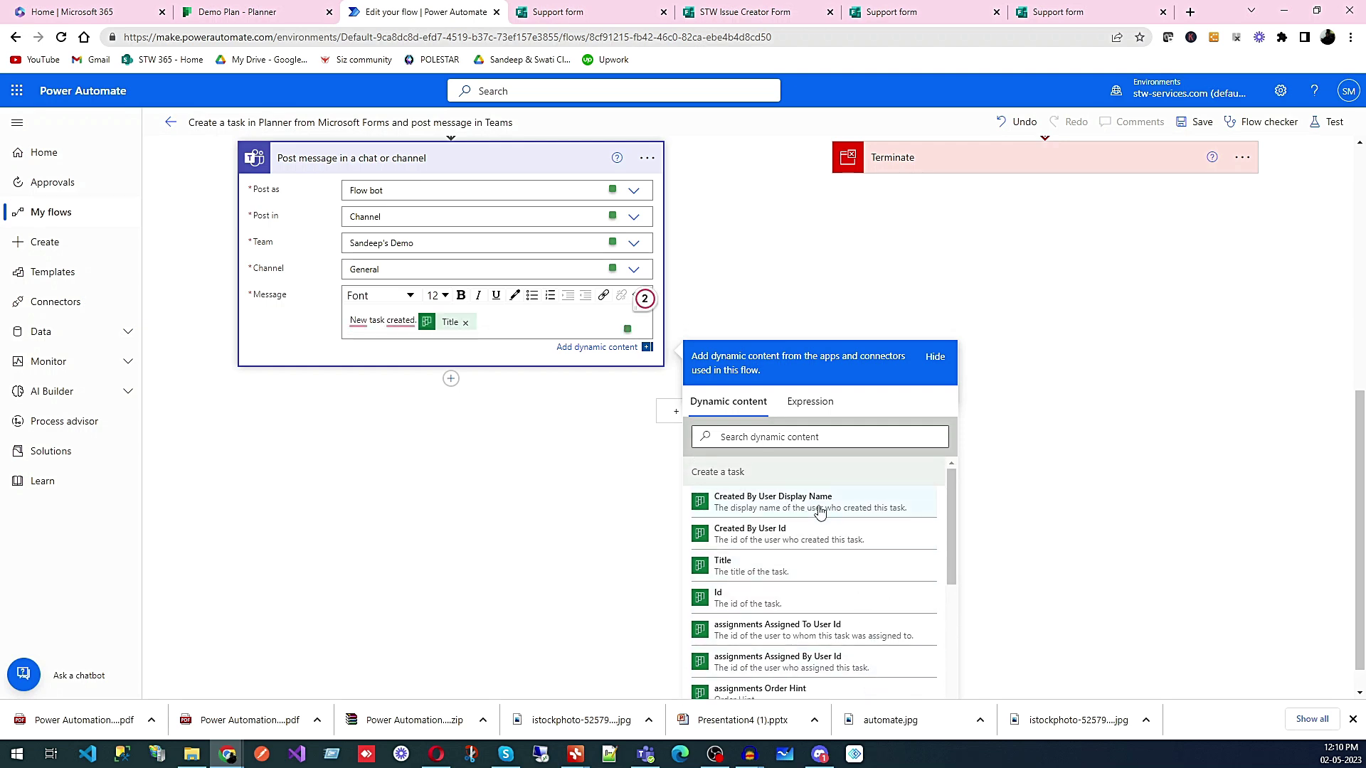
{"action": "scroll", "coordinate": [857, 591], "scroll_direction": "down", "scroll_amount": 5}
{"action": "scroll", "coordinate": [857, 591], "scroll_direction": "down", "scroll_amount": 1}
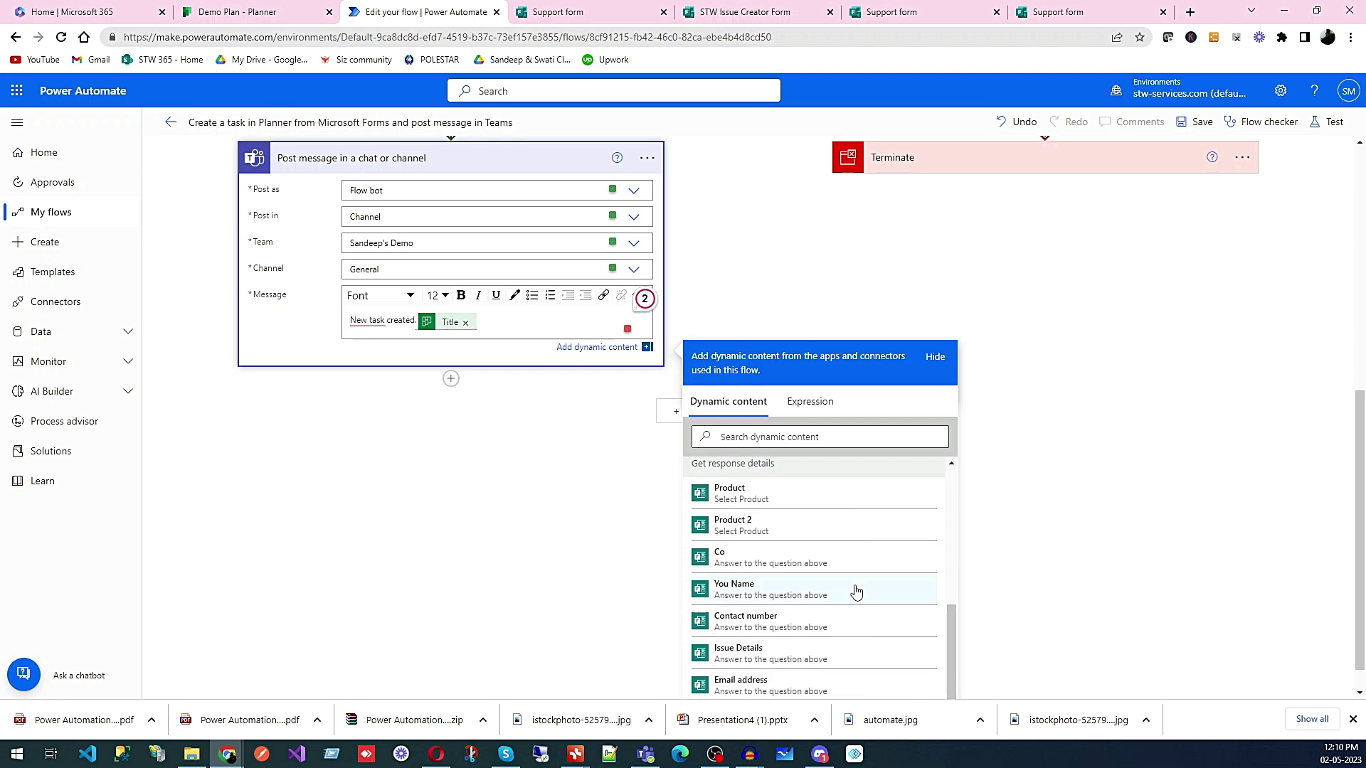
{"action": "scroll", "coordinate": [856, 592], "scroll_direction": "up", "scroll_amount": 2}
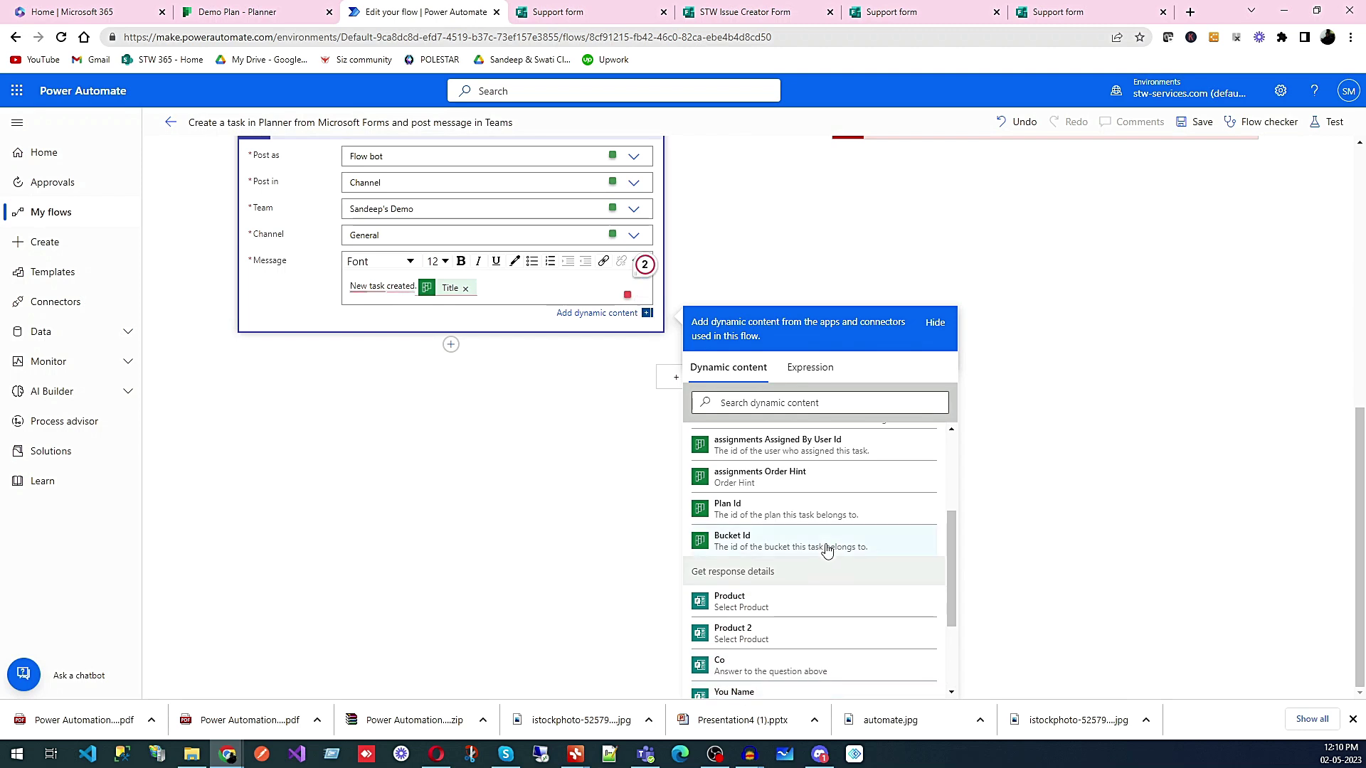
{"action": "scroll", "coordinate": [825, 548], "scroll_direction": "up", "scroll_amount": 1}
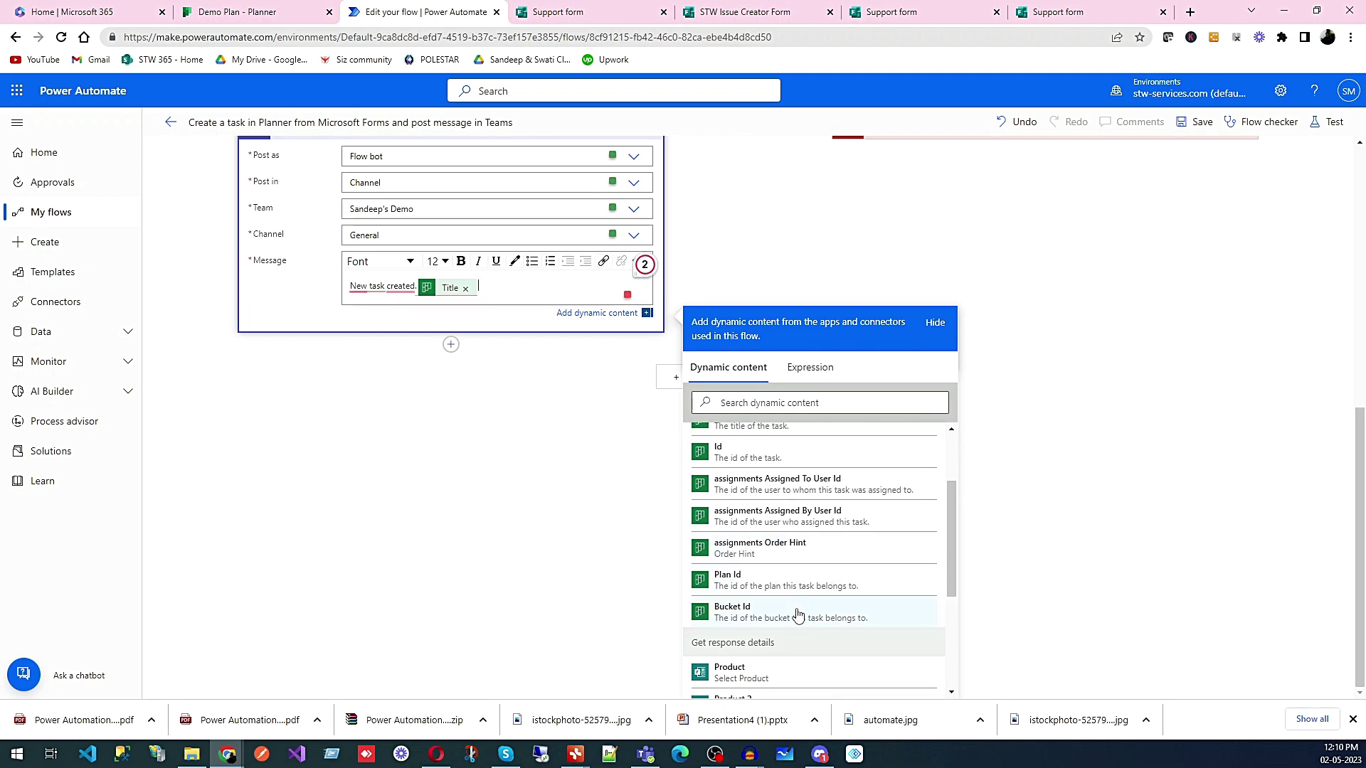
{"action": "scroll", "coordinate": [800, 610], "scroll_direction": "up", "scroll_amount": 1}
{"action": "scroll", "coordinate": [797, 616], "scroll_direction": "up", "scroll_amount": 1}
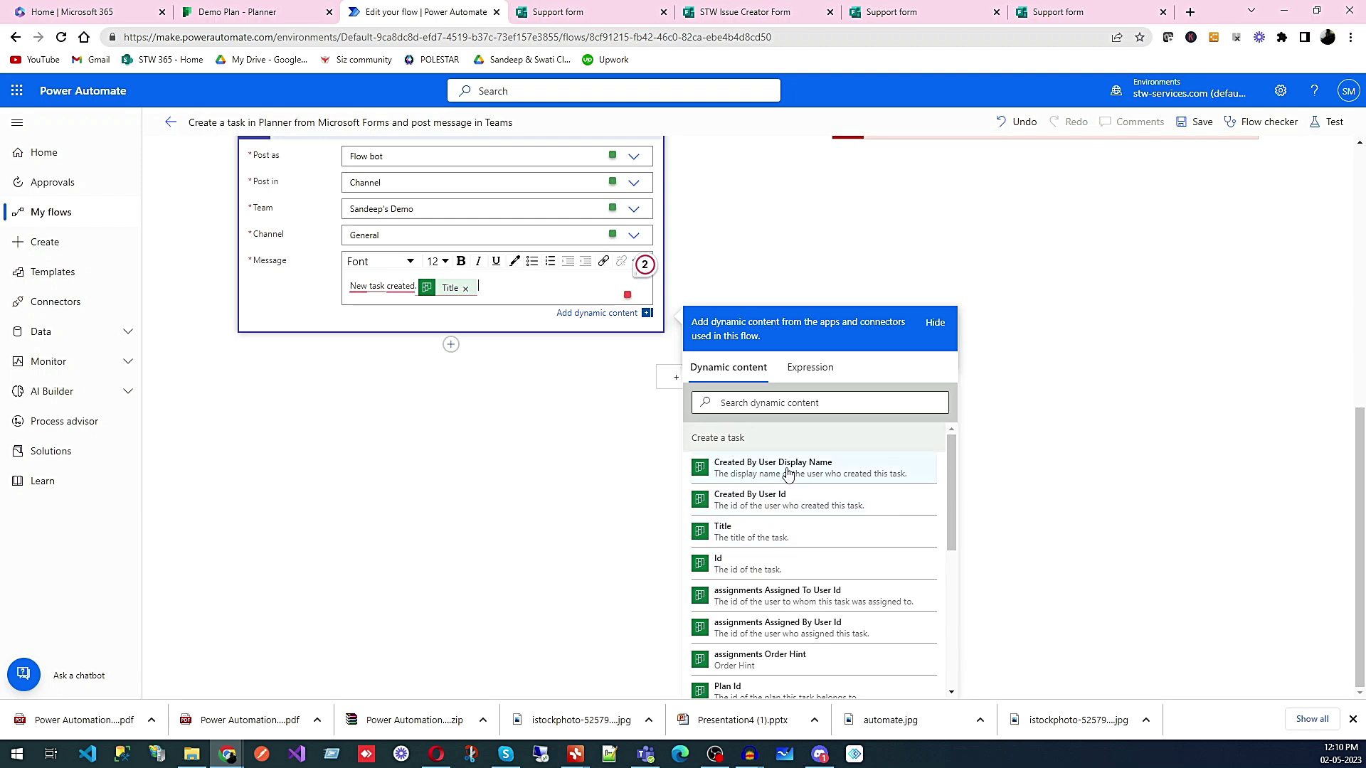
{"action": "left_click", "coordinate": [1012, 513]}
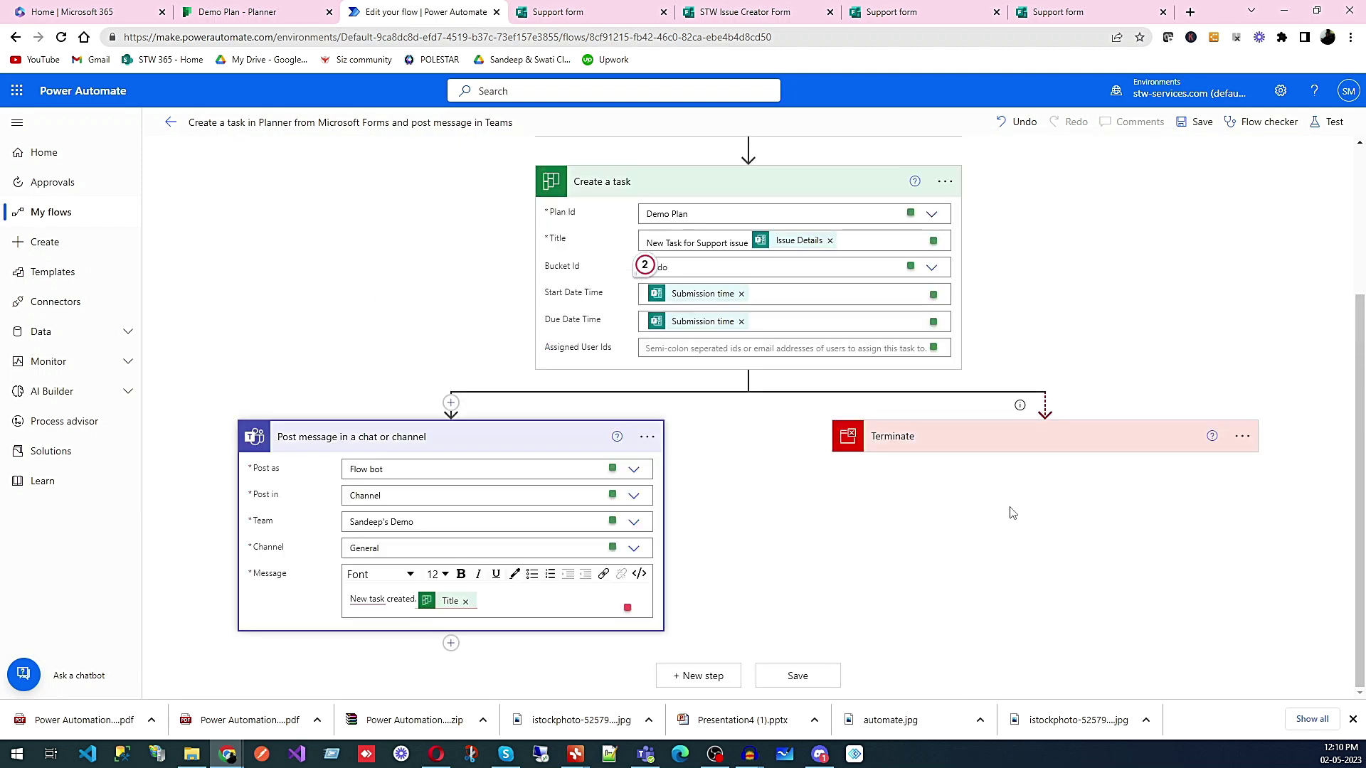
- Add the task's Bucket Id and Plan Id to the message and save the flow
{"action": "left_click", "coordinate": [540, 602]}
{"action": "scroll", "coordinate": [1019, 583], "scroll_direction": "down", "scroll_amount": 4}
{"action": "scroll", "coordinate": [793, 592], "scroll_direction": "down", "scroll_amount": 3}
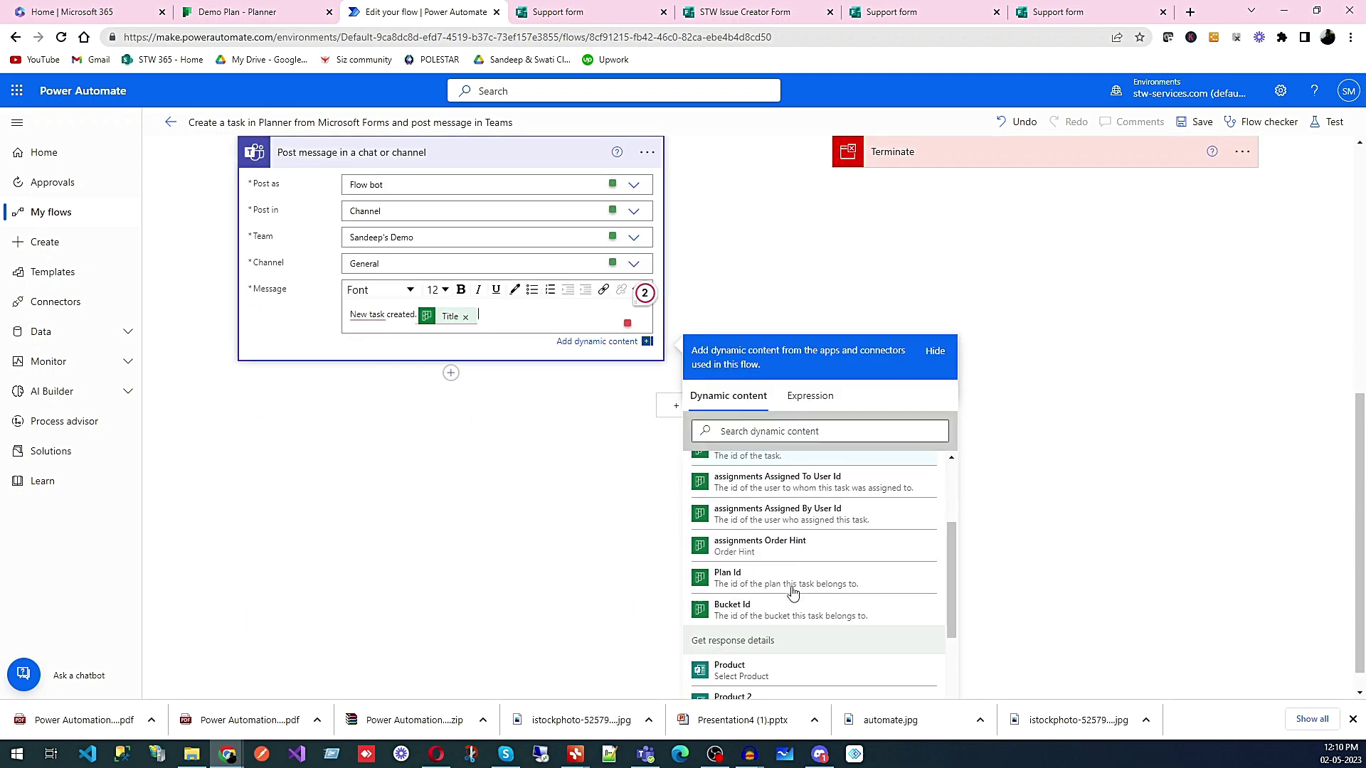
{"action": "left_click", "coordinate": [787, 613]}
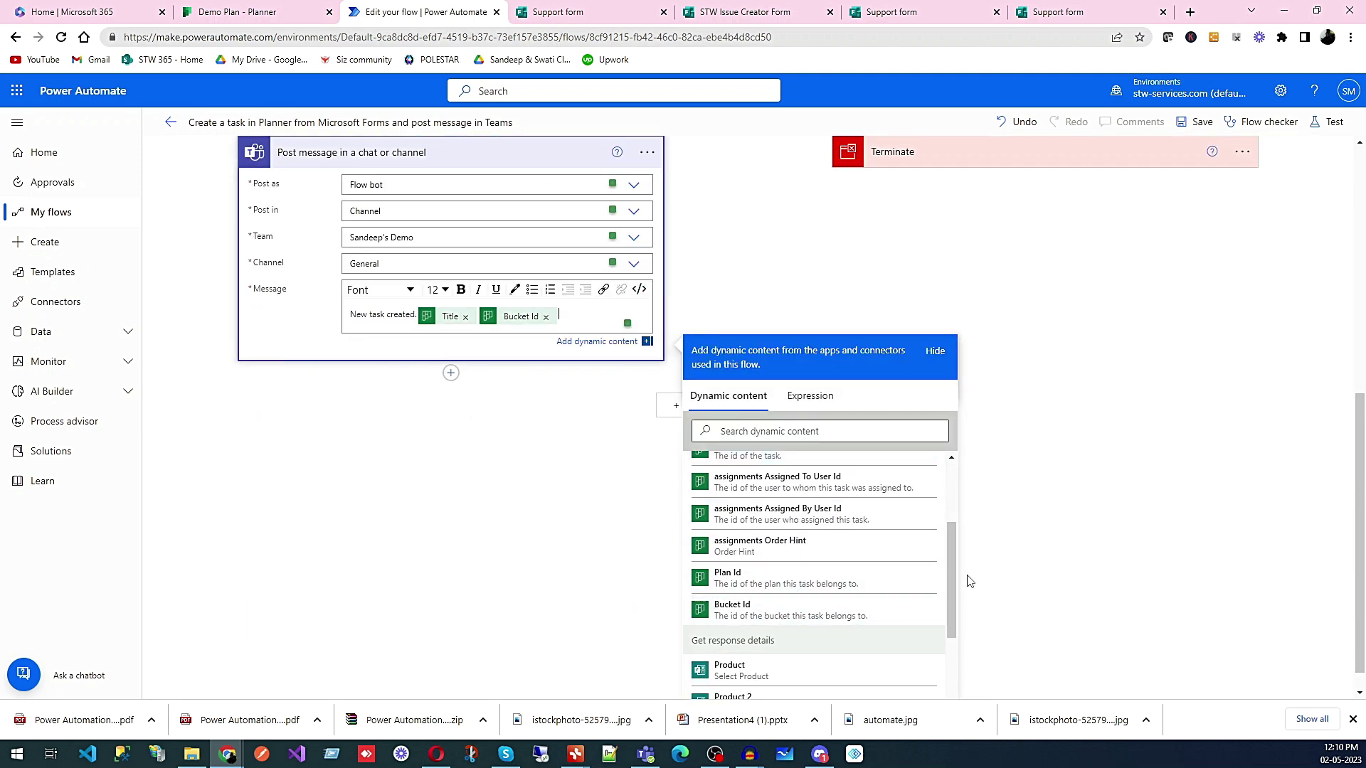
{"action": "left_click", "coordinate": [854, 584]}
{"action": "left_click", "coordinate": [1052, 496]}
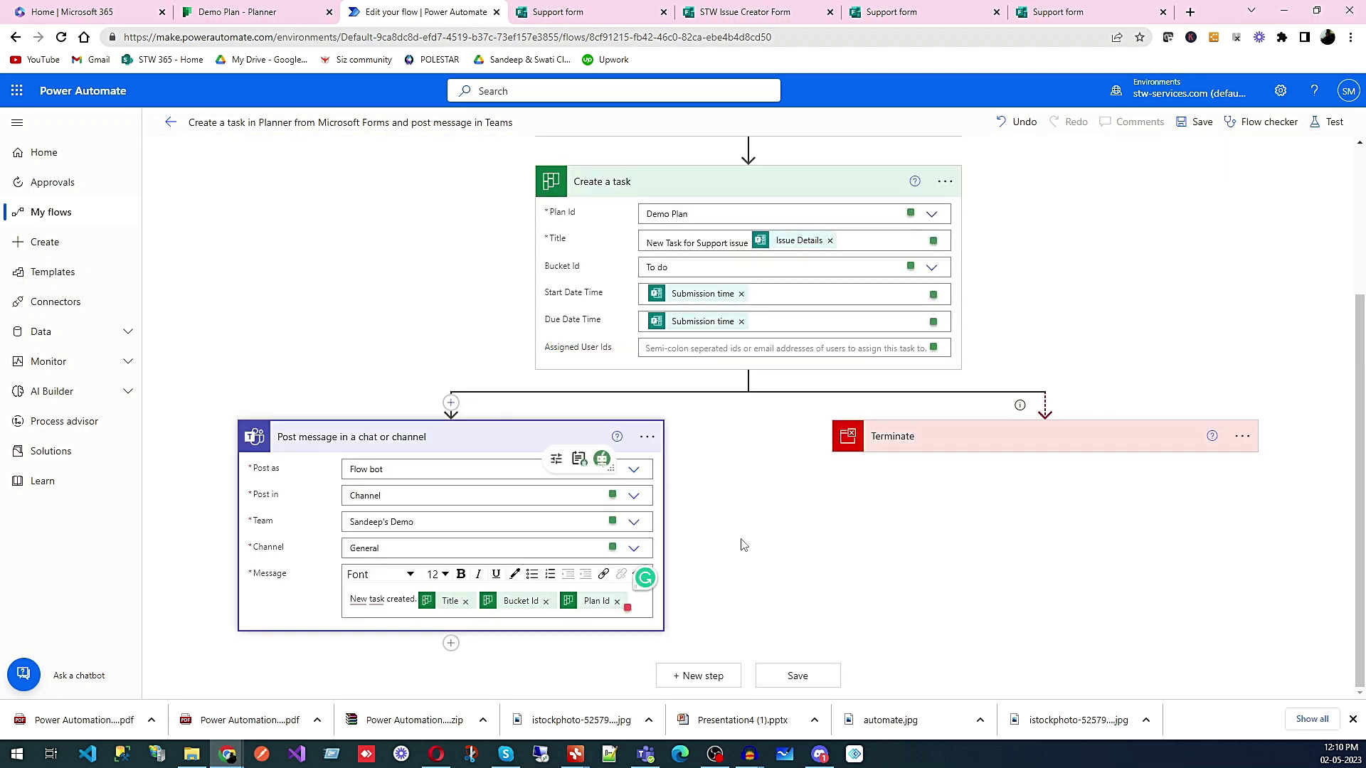
{"action": "left_click", "coordinate": [797, 676]}
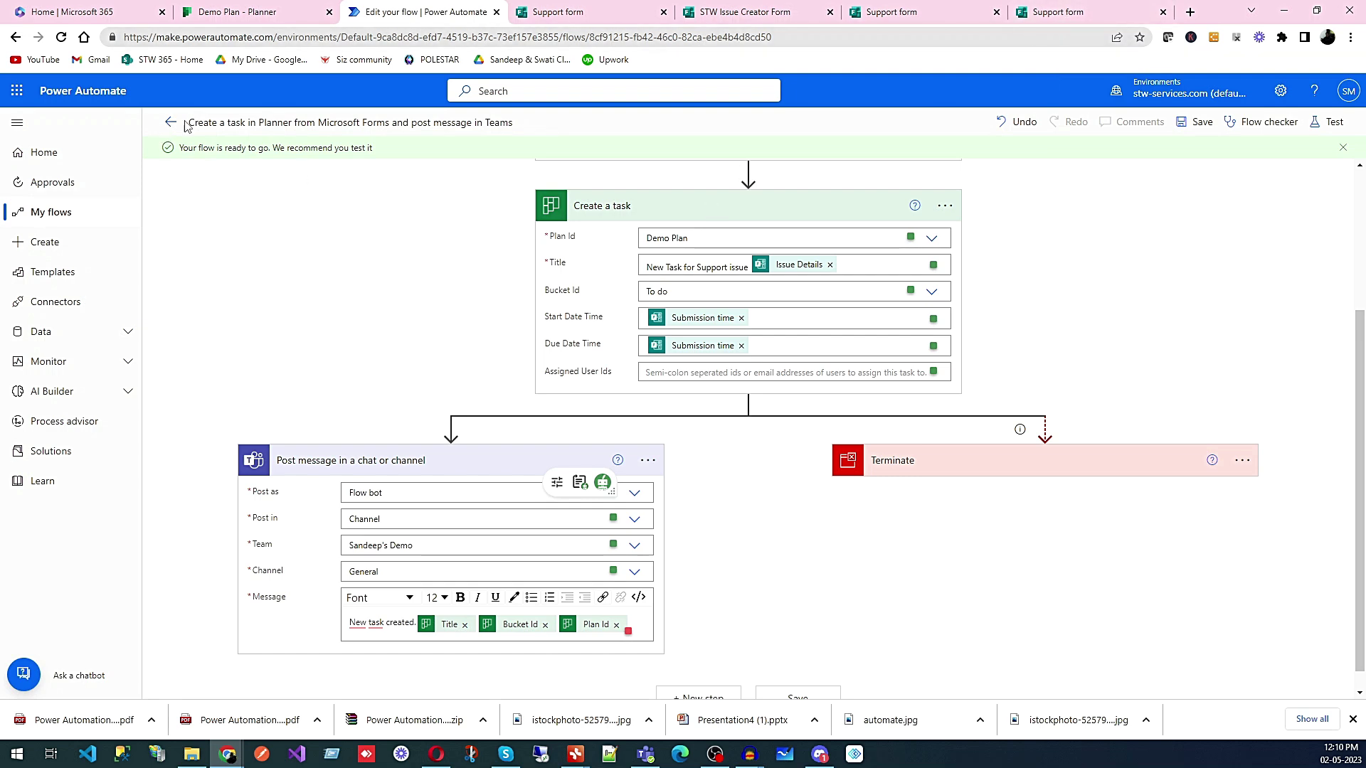
- Save the flow again and run the flow checker, which reports no errors or warnings
{"action": "left_click", "coordinate": [1200, 124]}
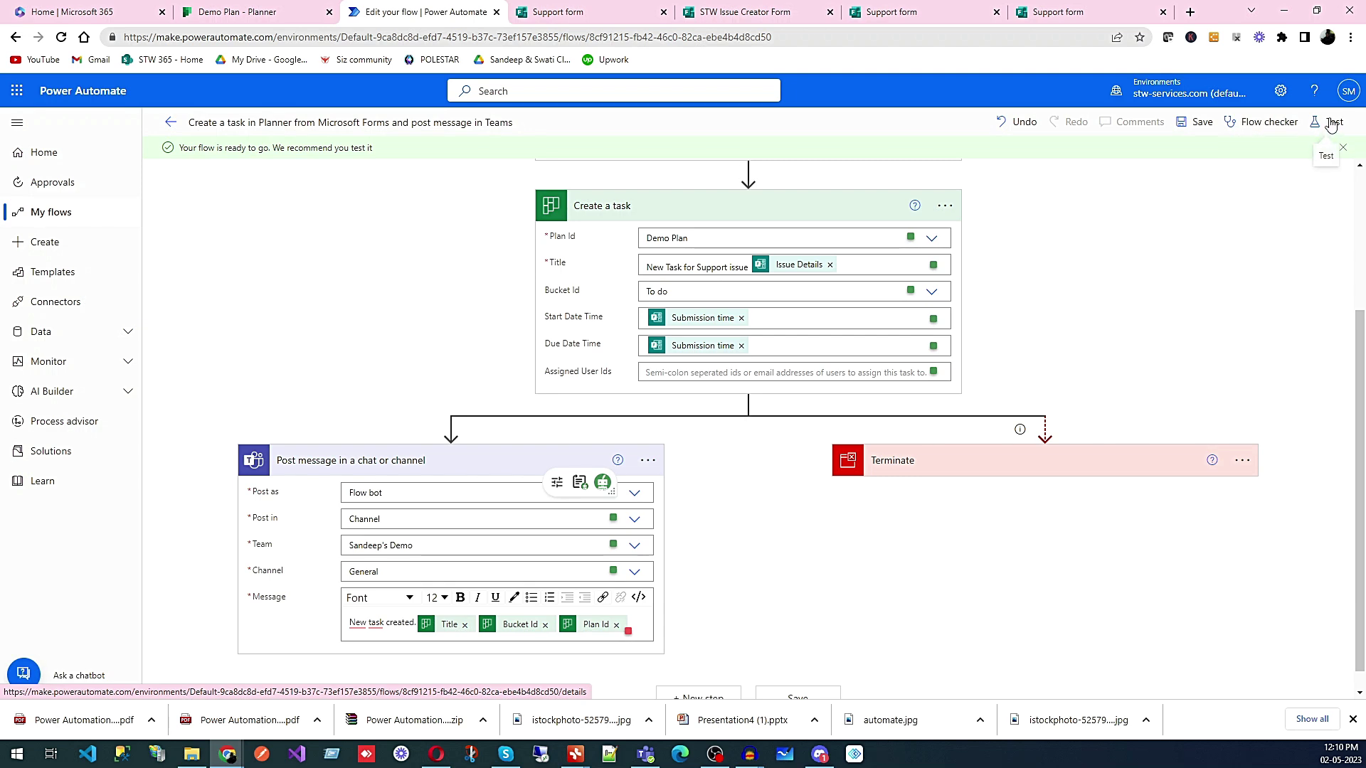
{"action": "left_click", "coordinate": [1263, 128]}
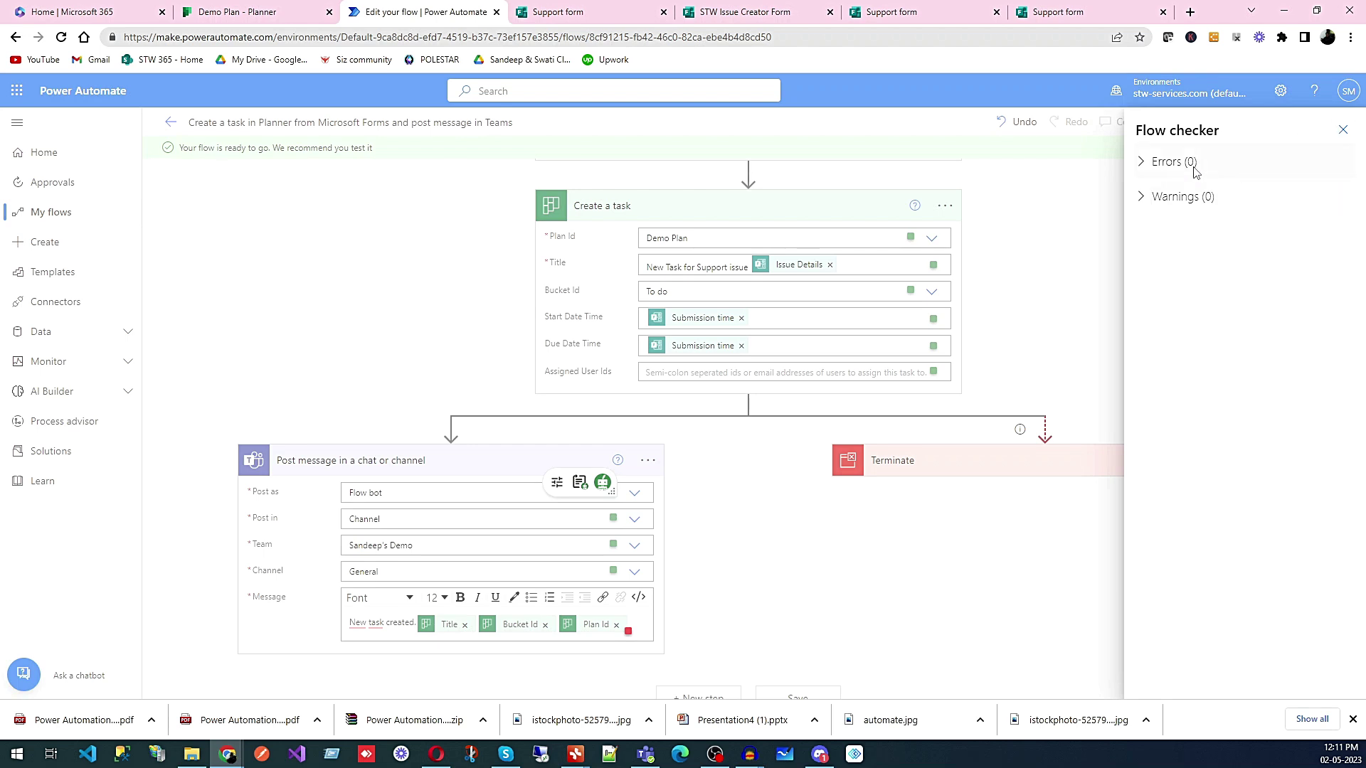
{"action": "left_click", "coordinate": [1341, 132]}
- Start a manual test run of the flow
{"action": "left_click", "coordinate": [1332, 124]}
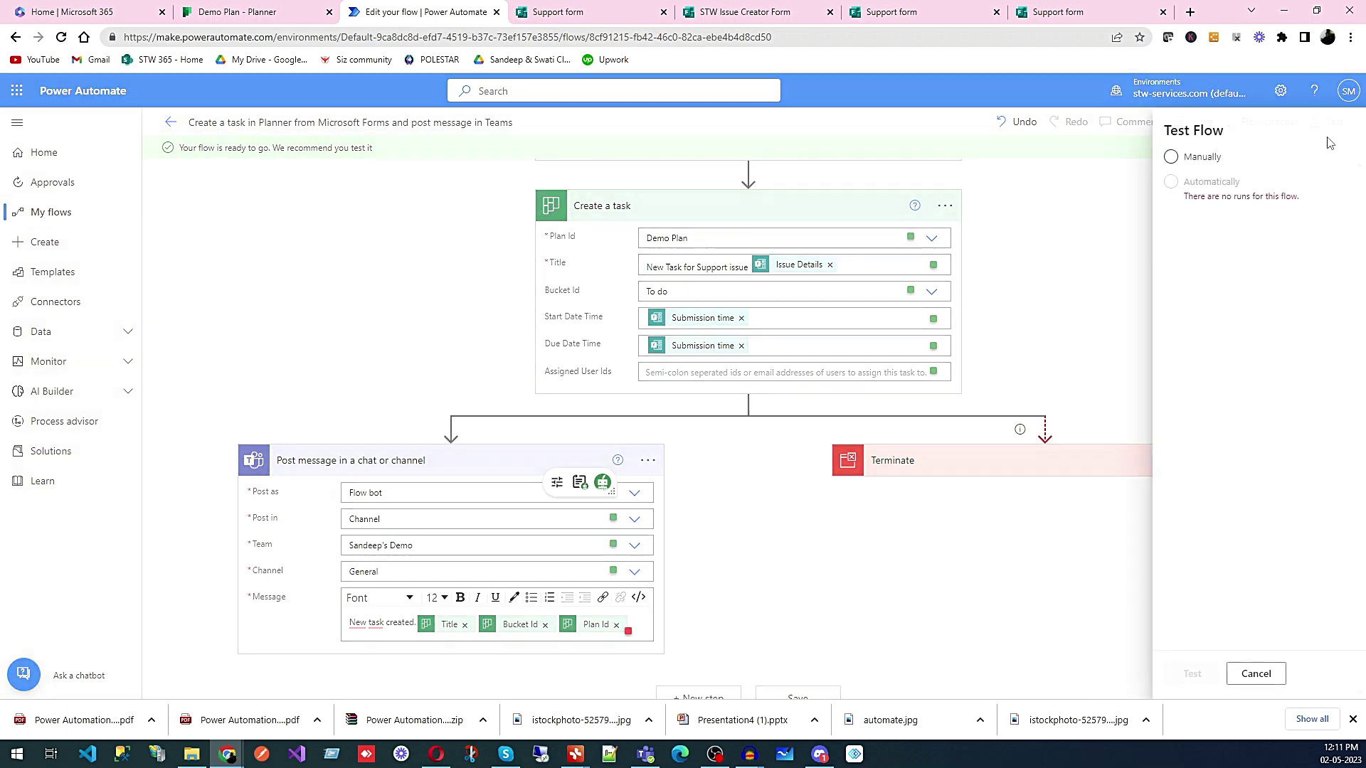
{"action": "left_click", "coordinate": [1192, 215]}
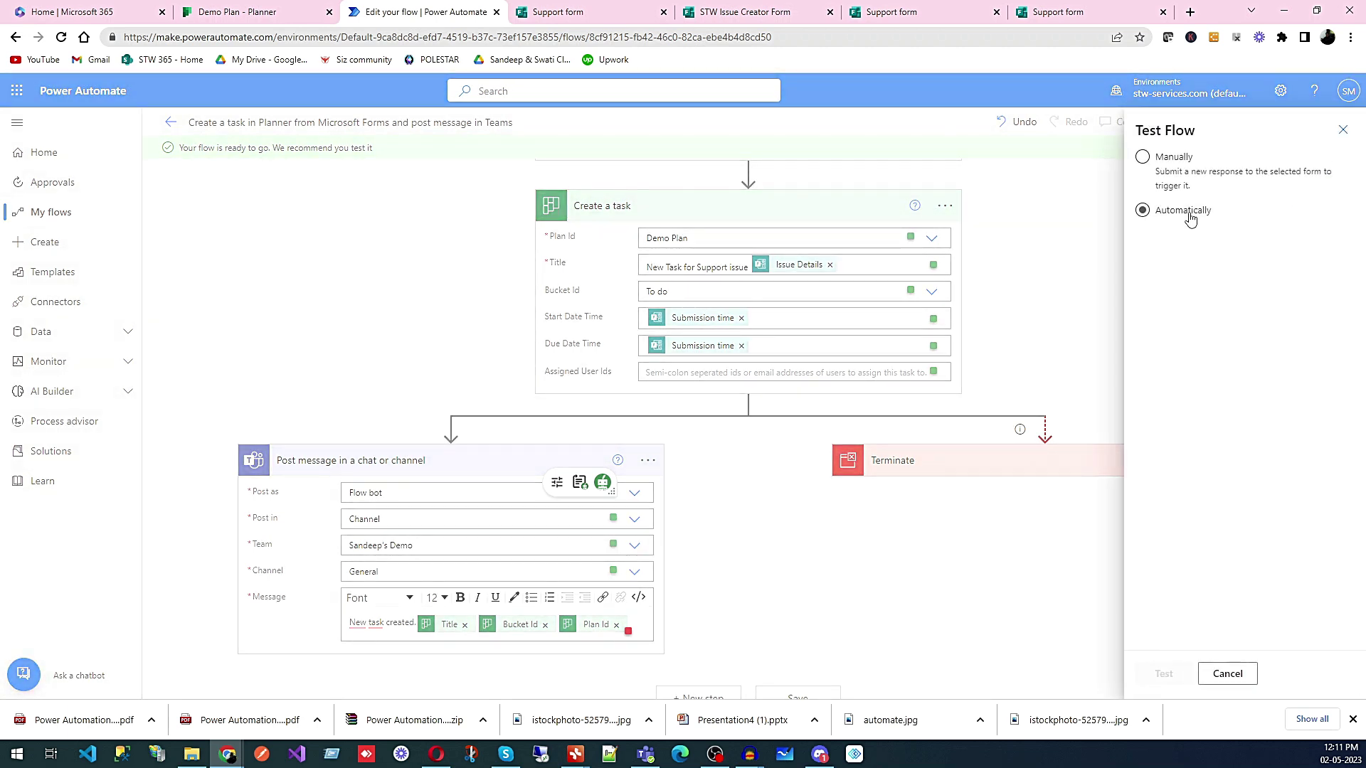
{"action": "left_click", "coordinate": [1179, 168]}
{"action": "left_click", "coordinate": [1174, 163]}
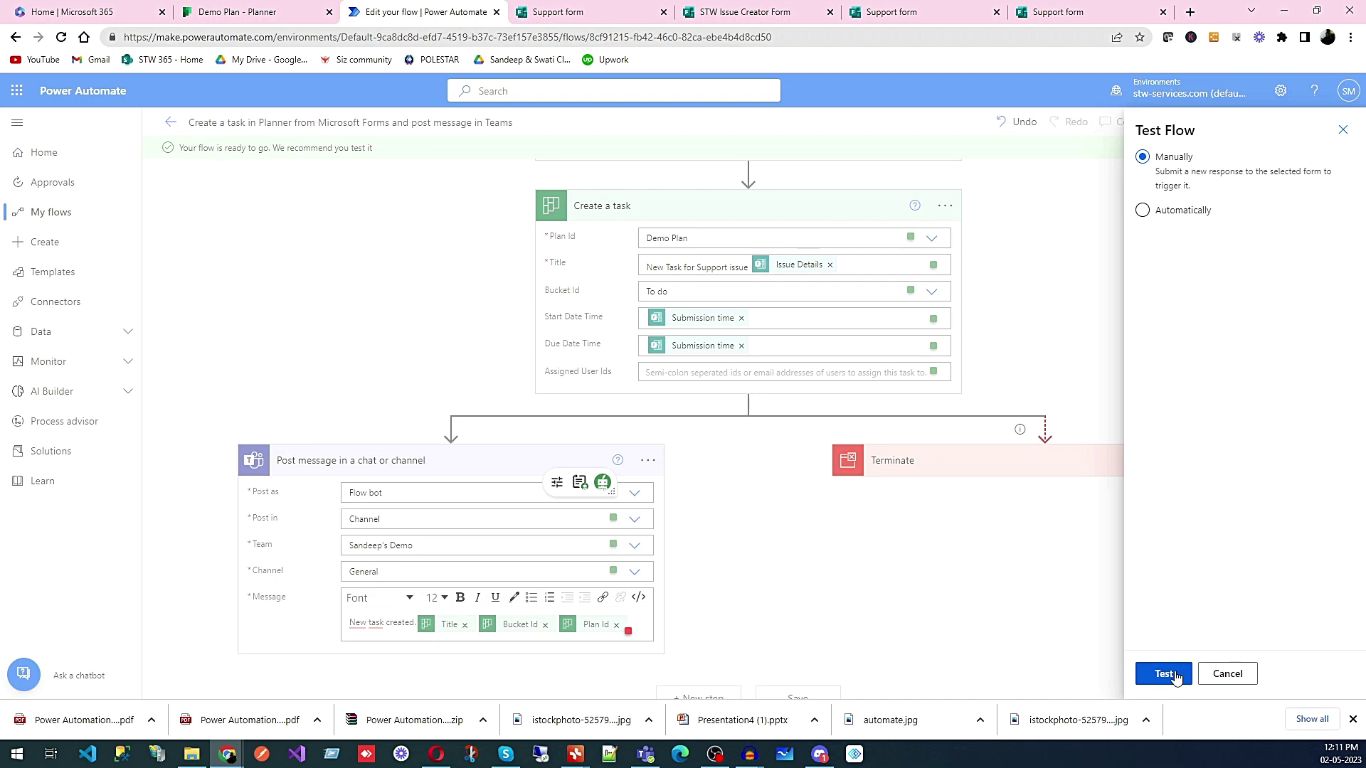
{"action": "left_click", "coordinate": [1163, 673]}
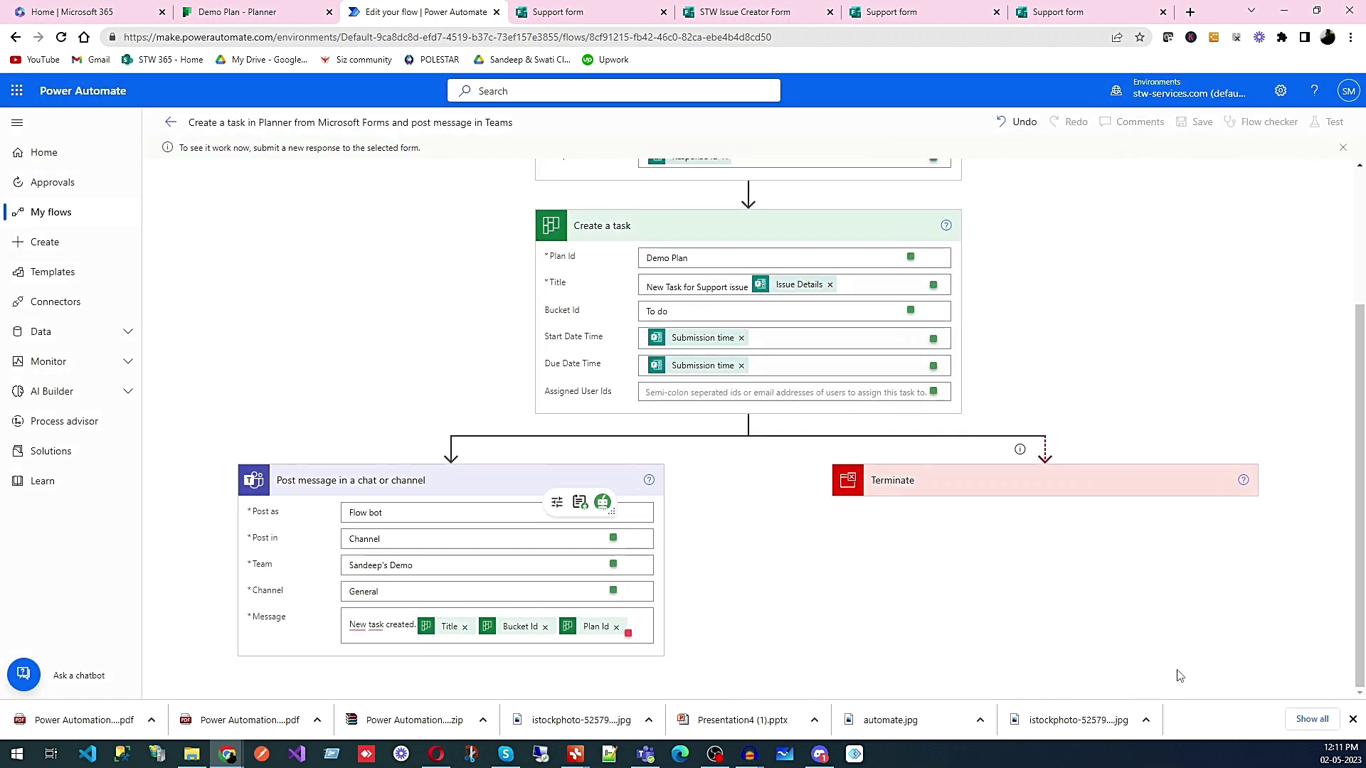
- Start a new Support form response, answer the first question and choose Top model as Product
{"action": "left_click", "coordinate": [1084, 12]}
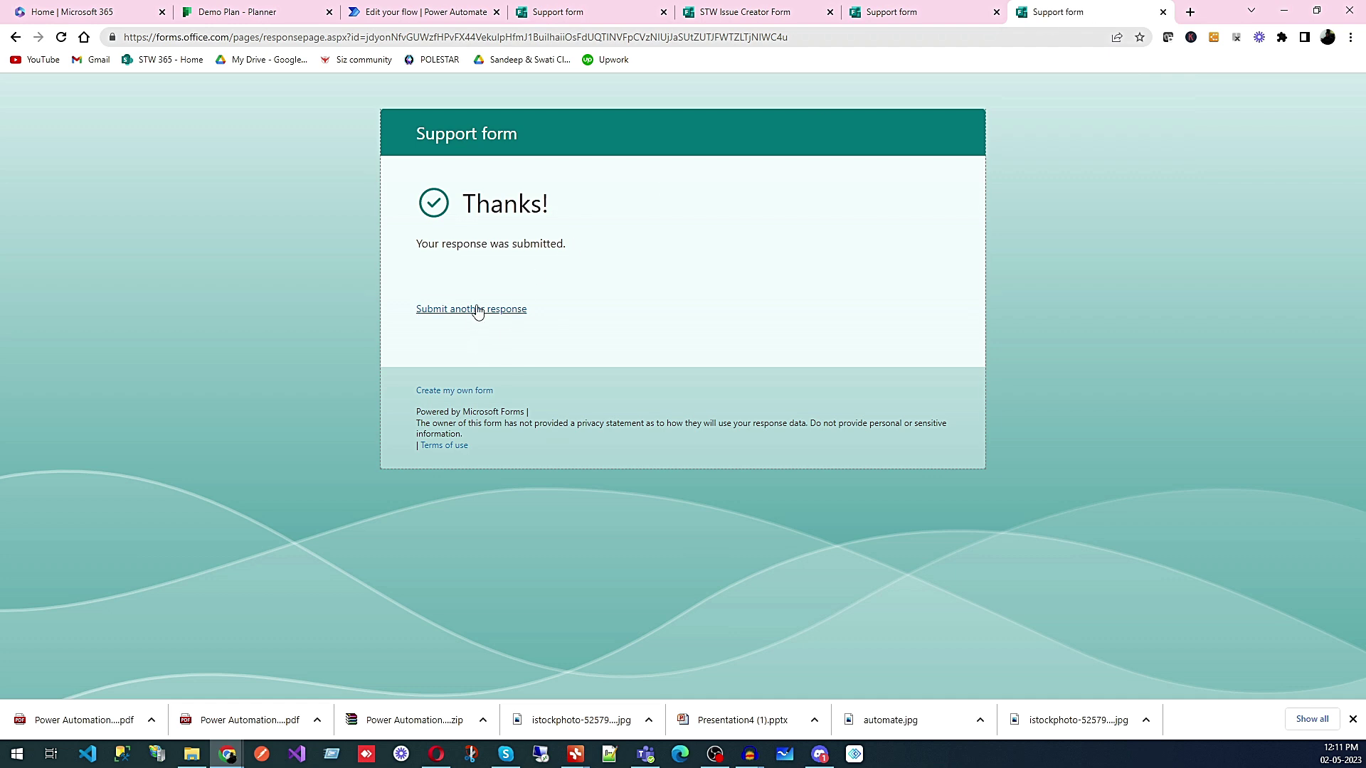
{"action": "left_click", "coordinate": [476, 311]}
{"action": "left_click", "coordinate": [504, 251]}
{"action": "type", "text": "Demo"}
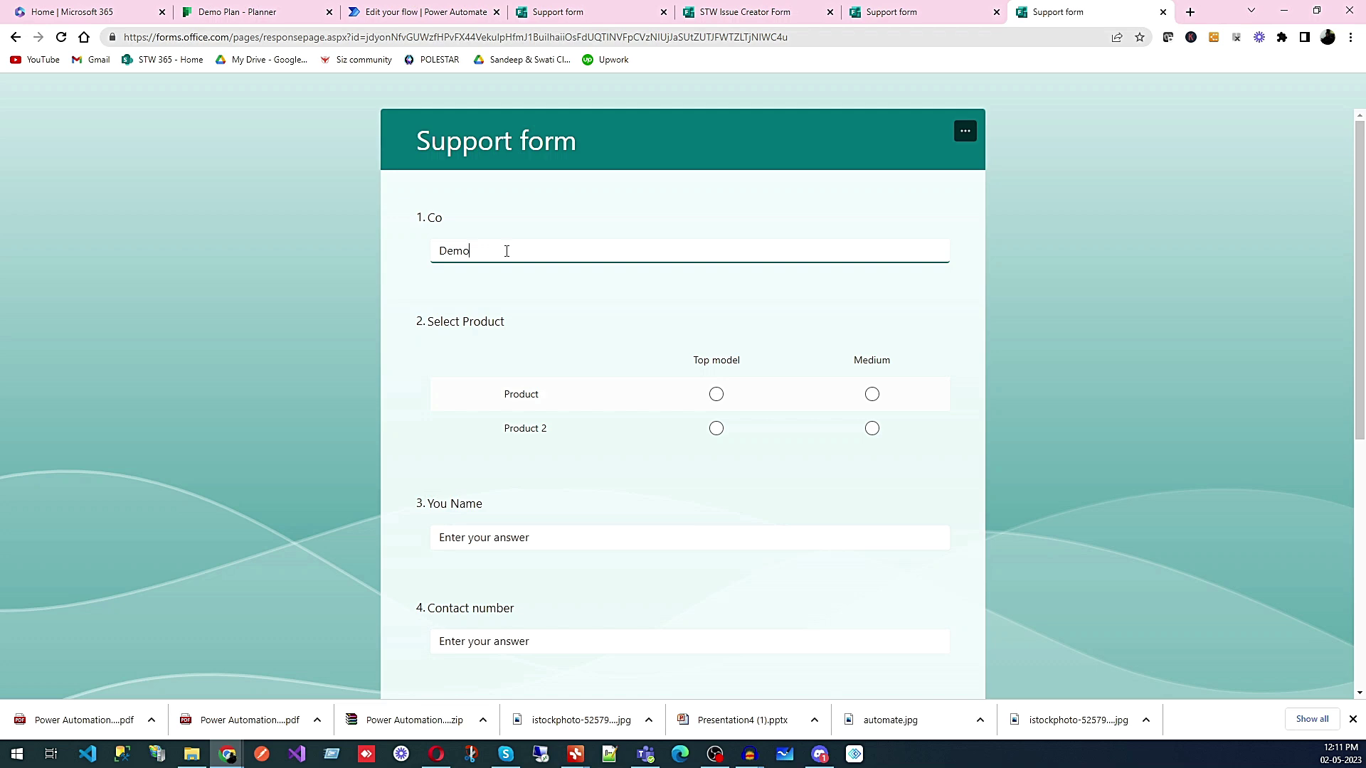
{"action": "left_click", "coordinate": [537, 532]}
{"action": "left_click", "coordinate": [716, 395]}
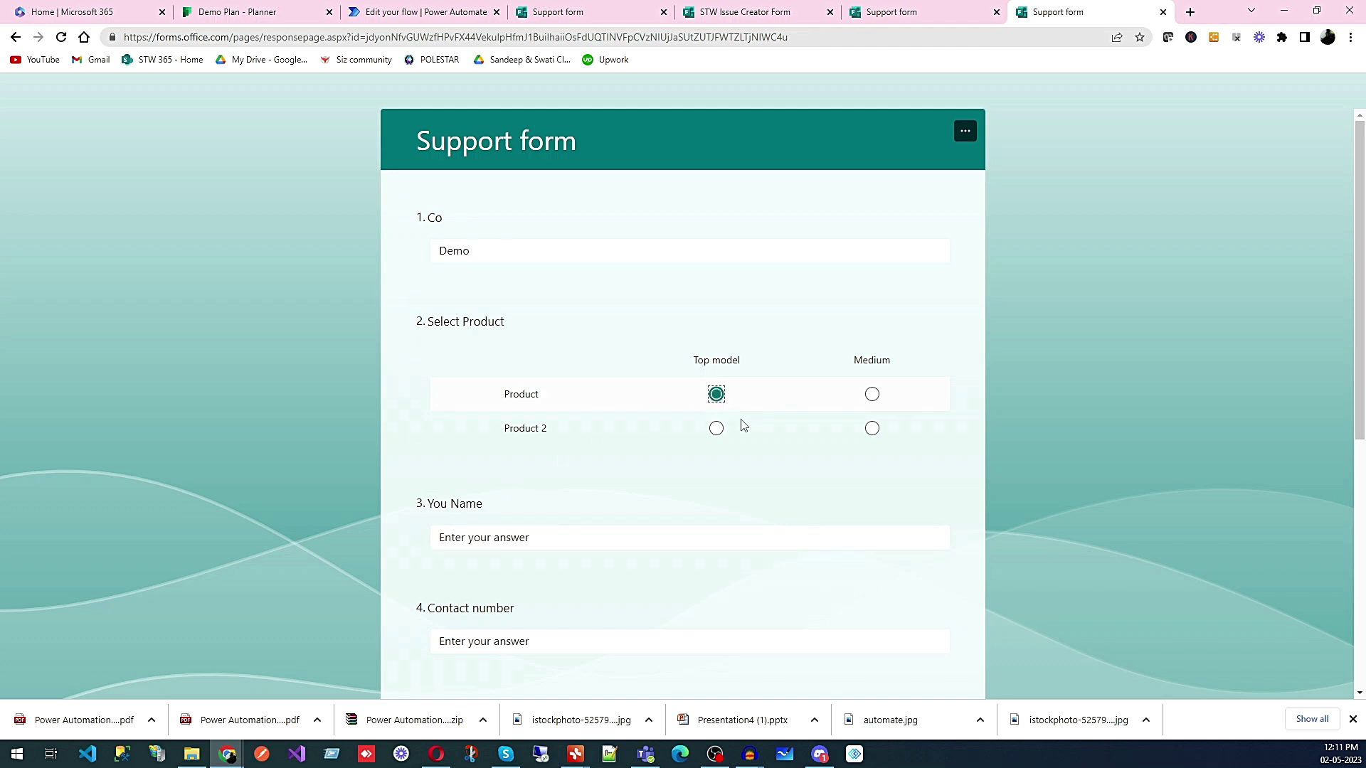
- Fill in the respondent's name, contact number and email address
{"action": "scroll", "coordinate": [743, 426], "scroll_direction": "down", "scroll_amount": 3}
{"action": "left_click", "coordinate": [538, 325]}
{"action": "type", "text": "Sandeep"}
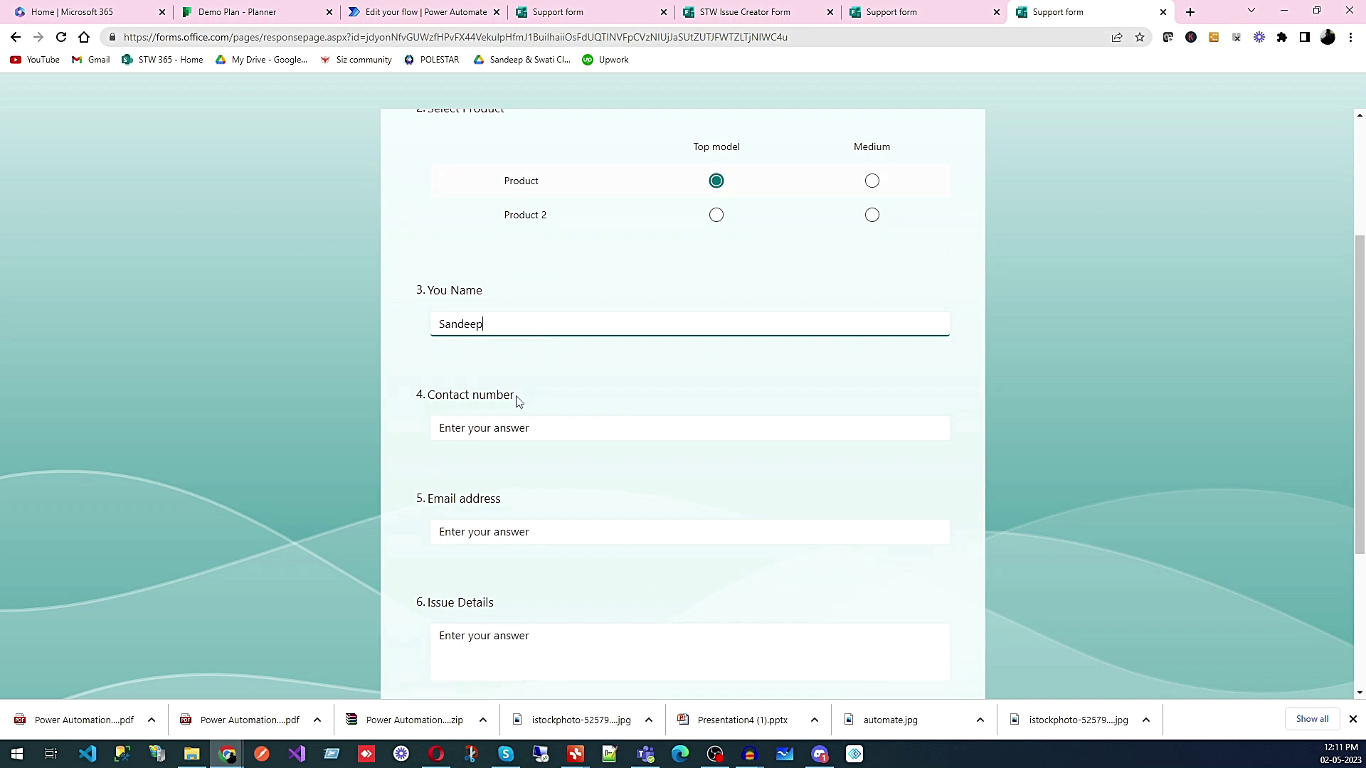
{"action": "left_click", "coordinate": [502, 426]}
{"action": "type", "text": "455544"}
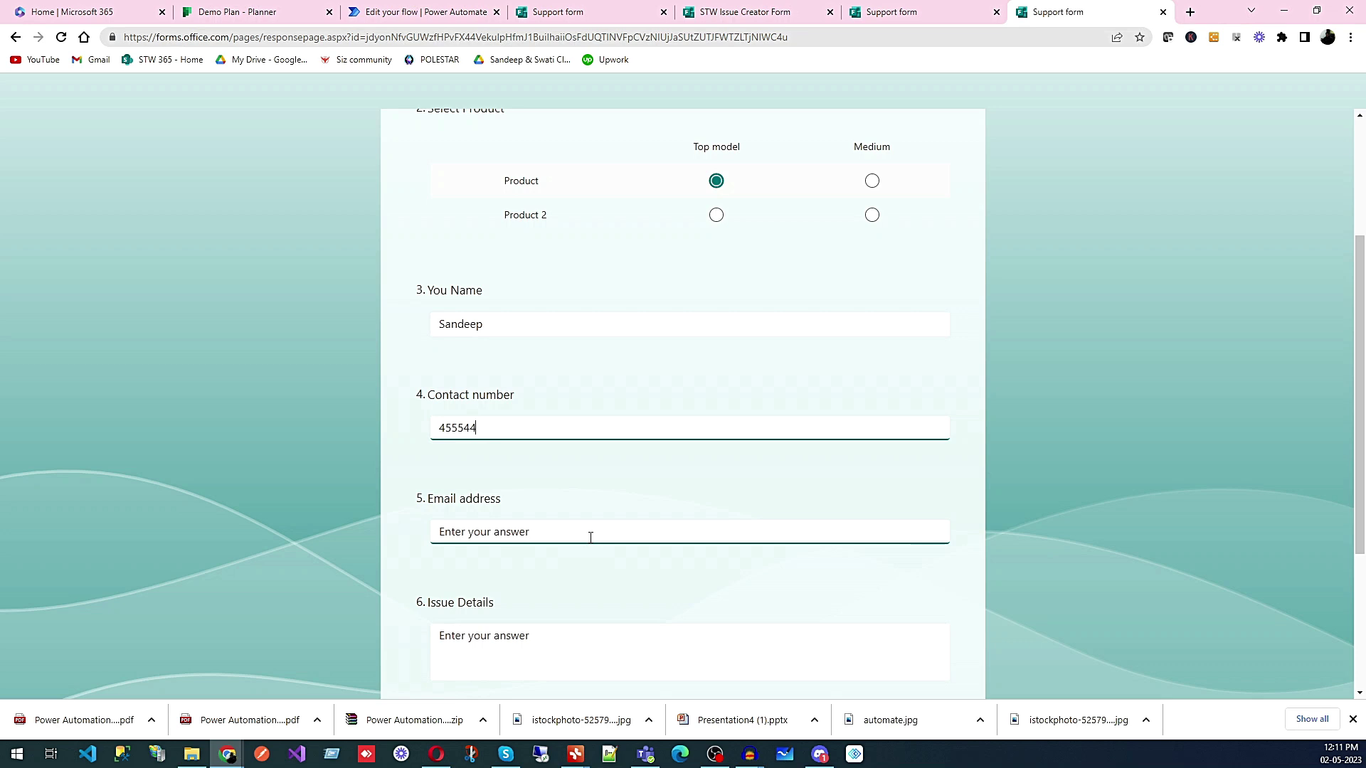
{"action": "left_click", "coordinate": [589, 535]}
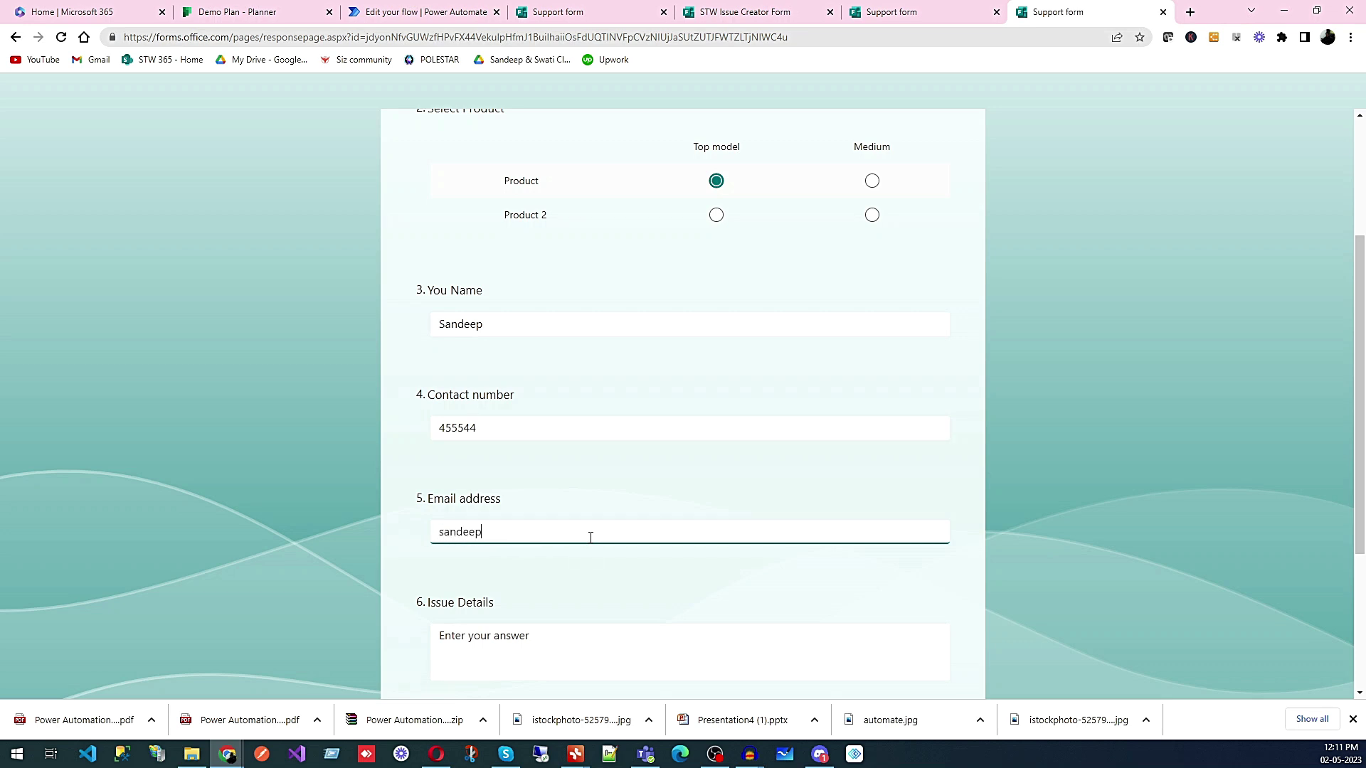
{"action": "scroll", "coordinate": [589, 533], "scroll_direction": "down", "scroll_amount": 3}
- Describe the product not working as per manual, submit, and return to the flow editor
{"action": "left_click", "coordinate": [485, 433]}
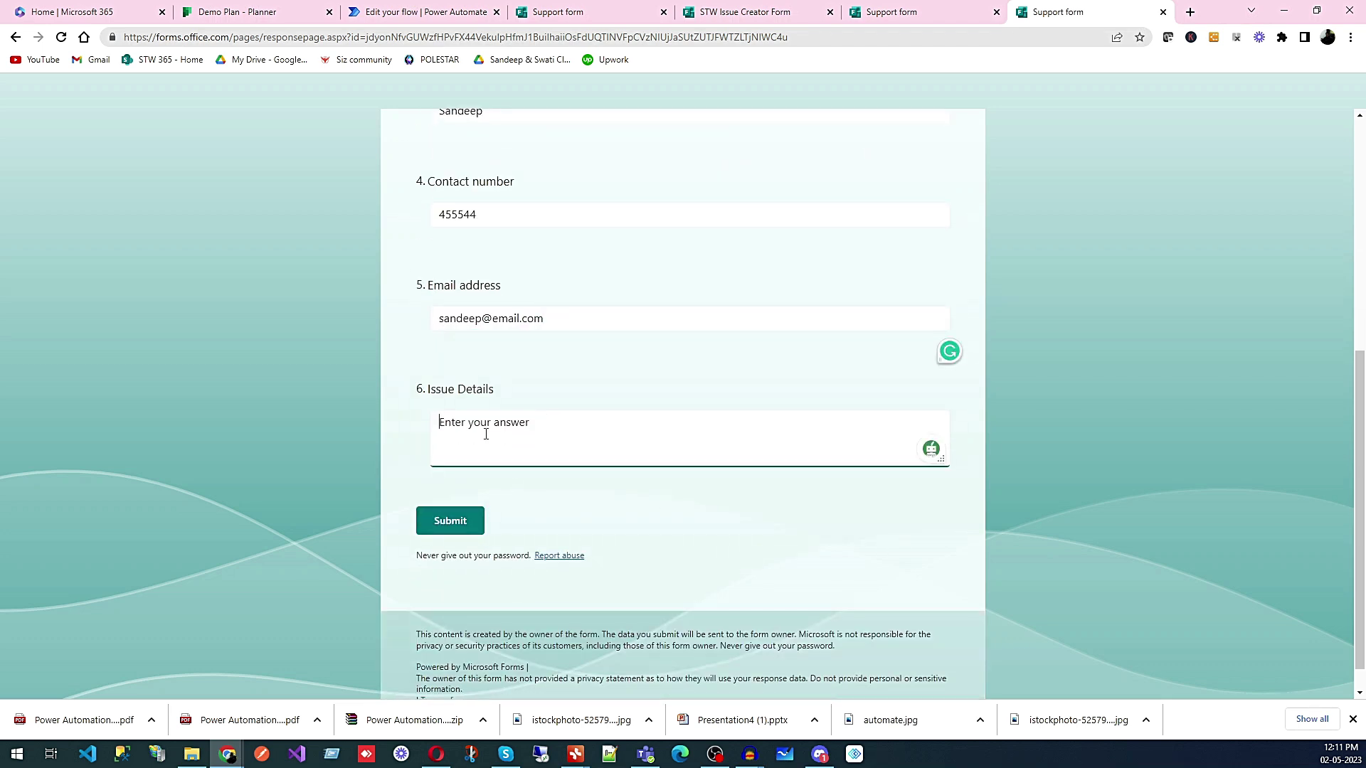
{"action": "type", "text": "We found issue in your product, it not working as"}
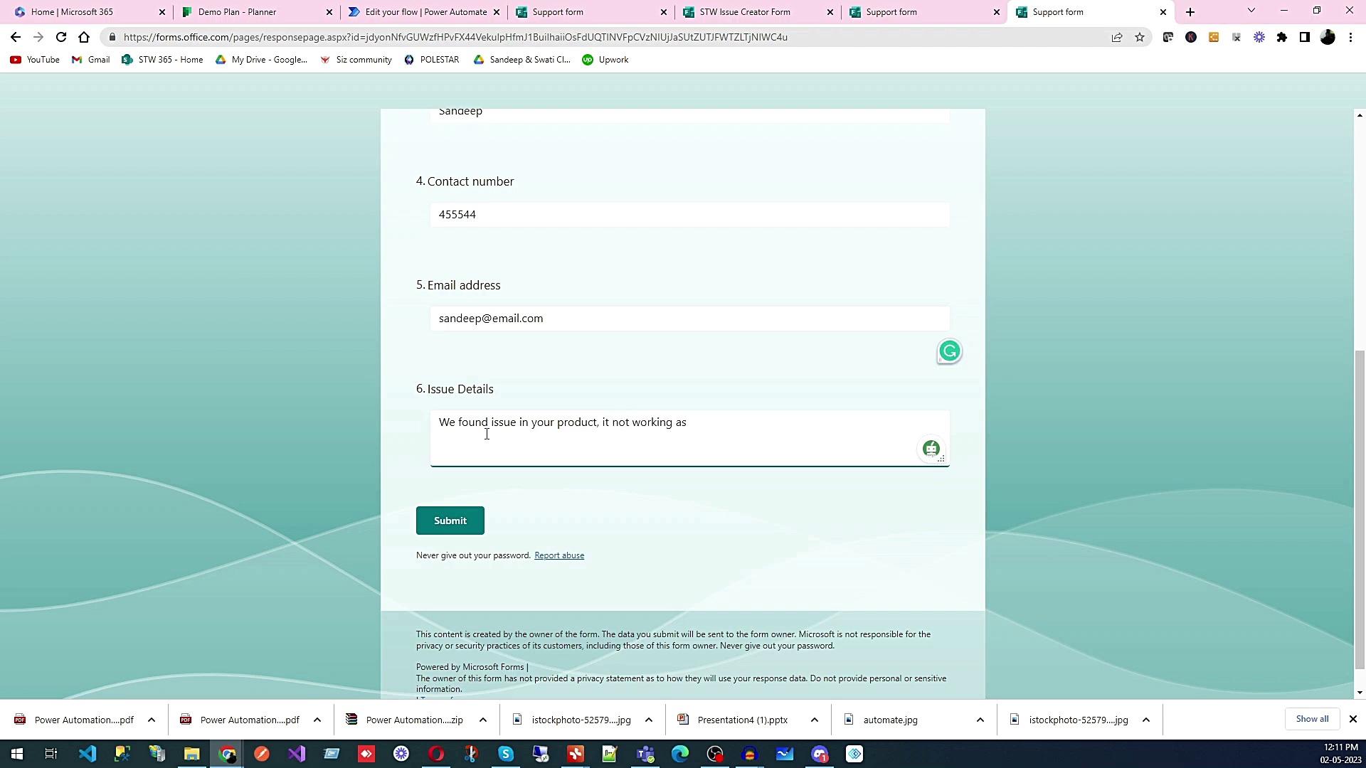
{"action": "type", "text": "per manual."}
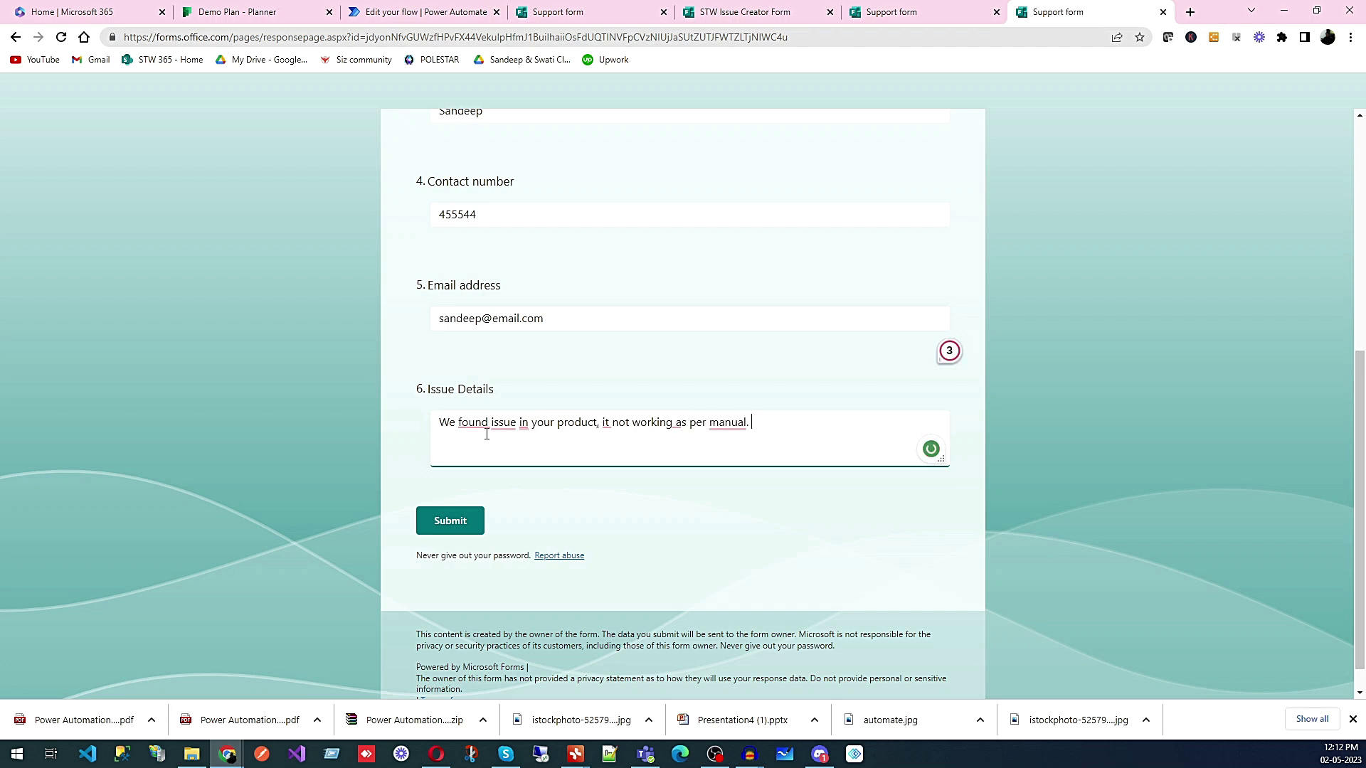
{"action": "left_click", "coordinate": [459, 521]}
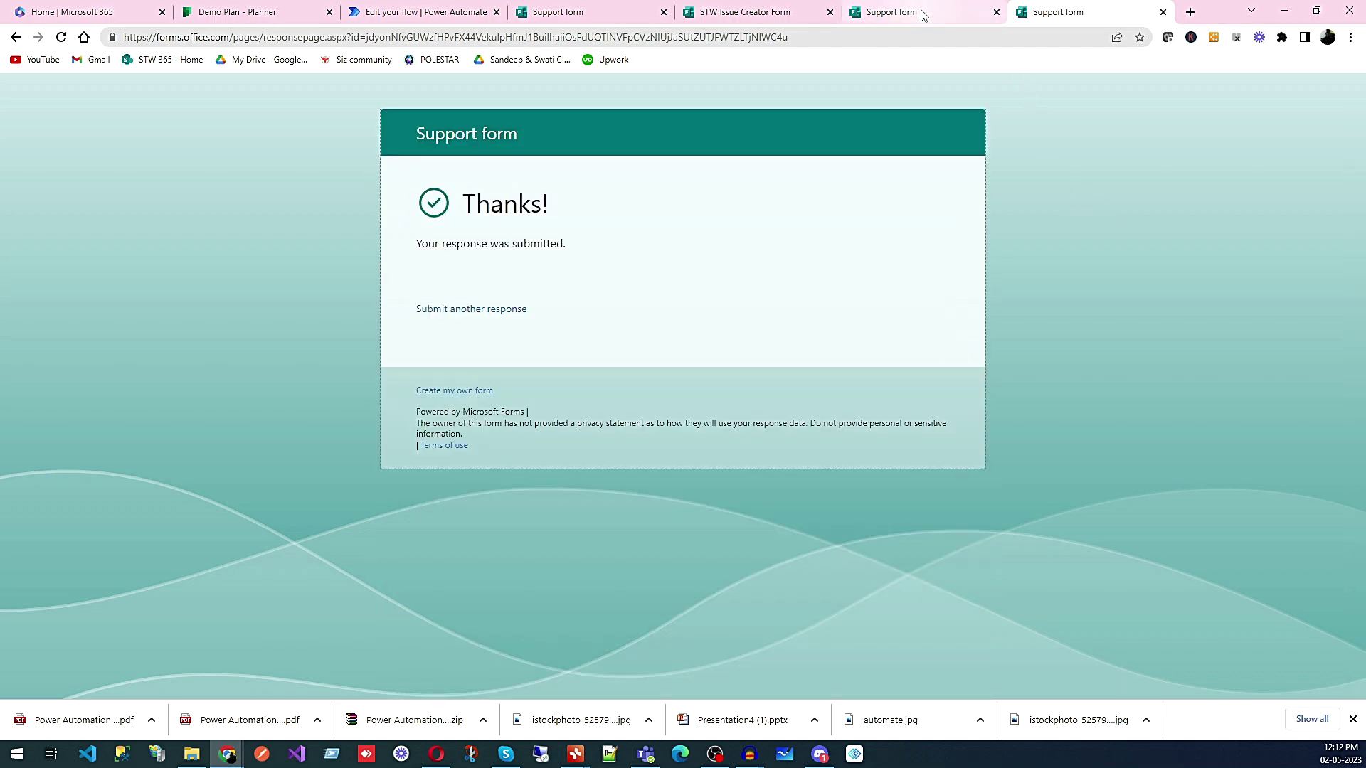
{"action": "left_click", "coordinate": [416, 12]}
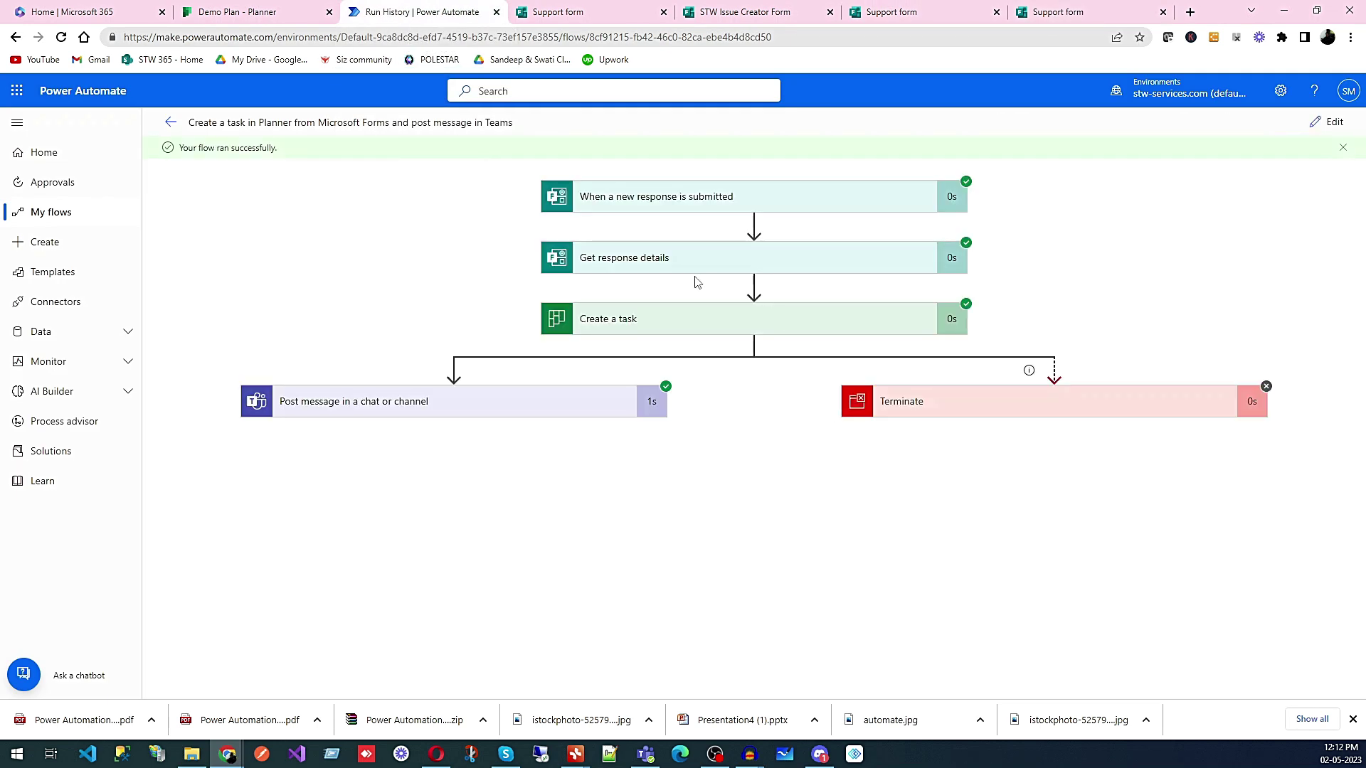
- Switch to Microsoft Teams to see the flow's post in the General channel
{"action": "left_click", "coordinate": [647, 758]}
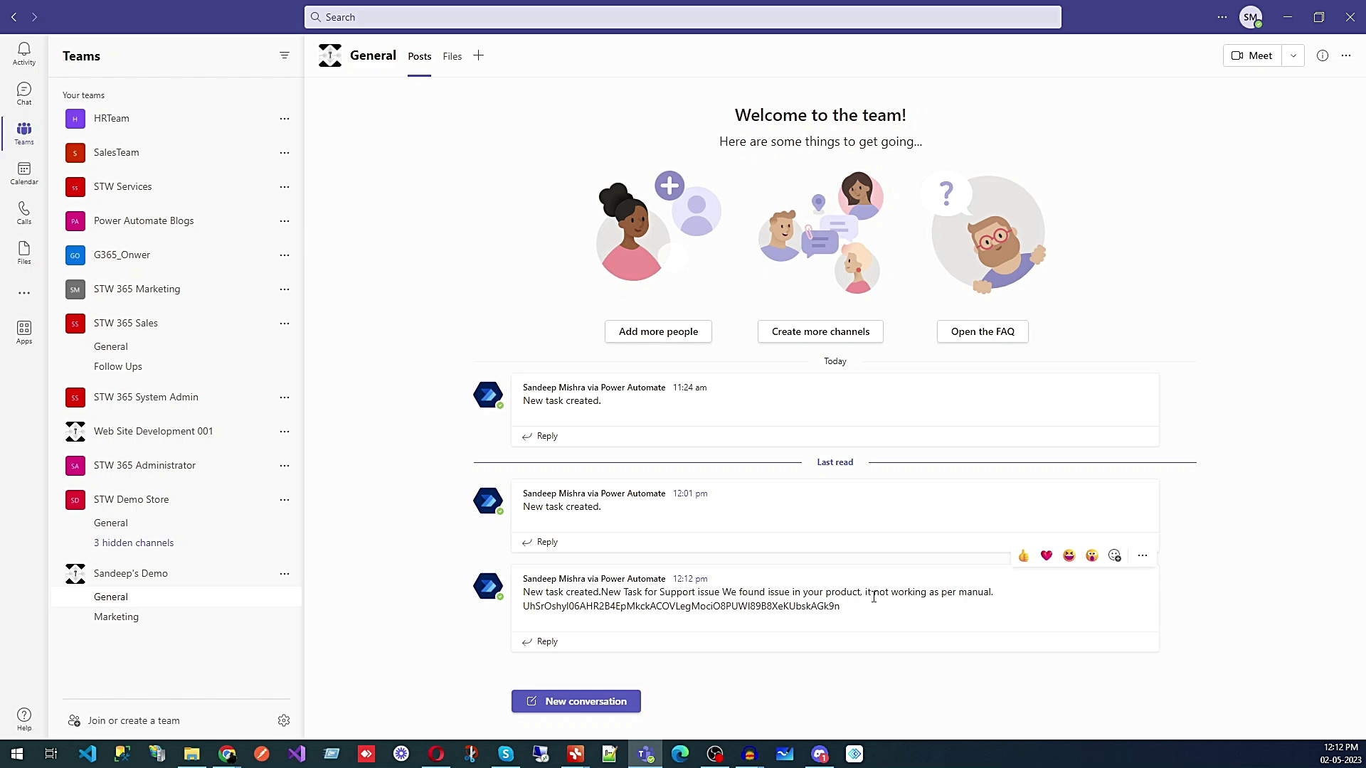
- Select the plan id text in the new Power Automate post, then leave Teams for the browser
{"action": "left_click_drag", "start_coordinate": [864, 611], "coordinate": [513, 618]}
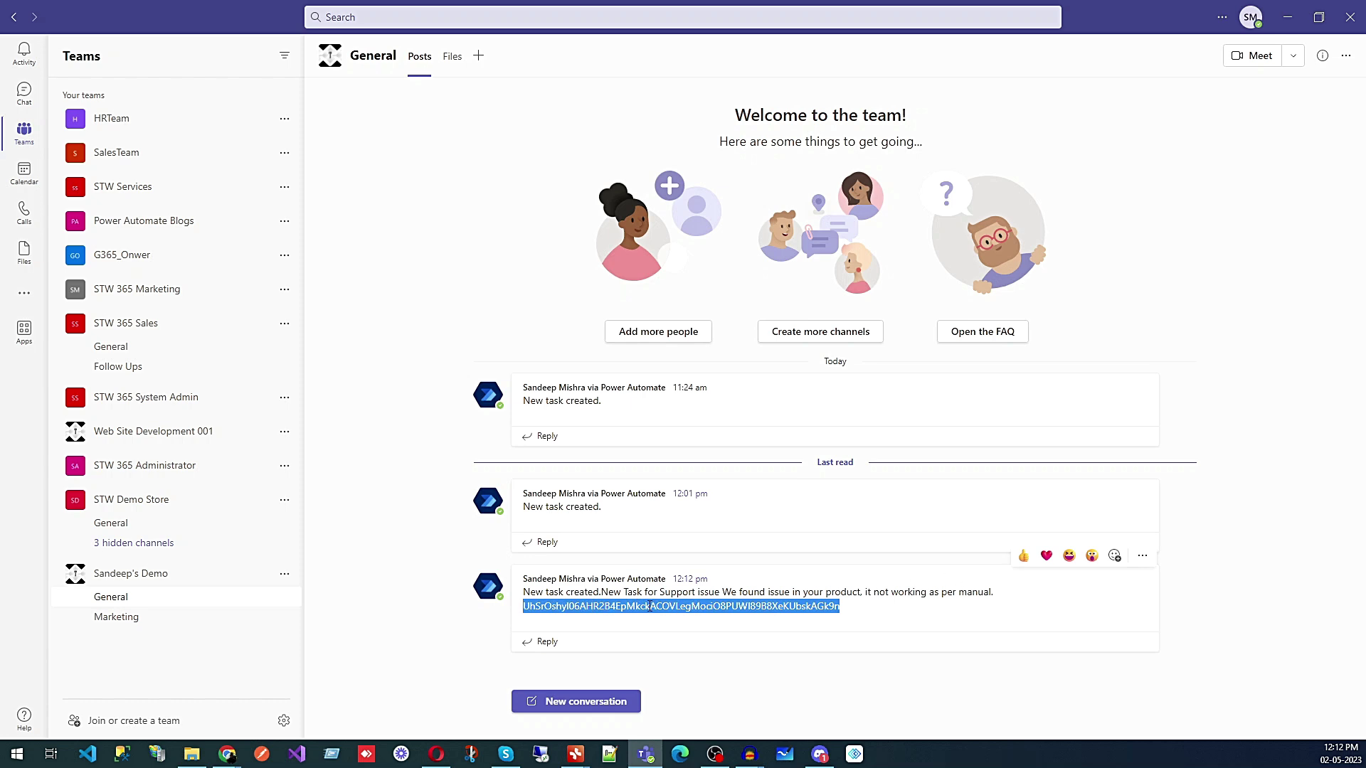
{"action": "left_click_drag", "start_coordinate": [850, 610], "coordinate": [531, 610]}
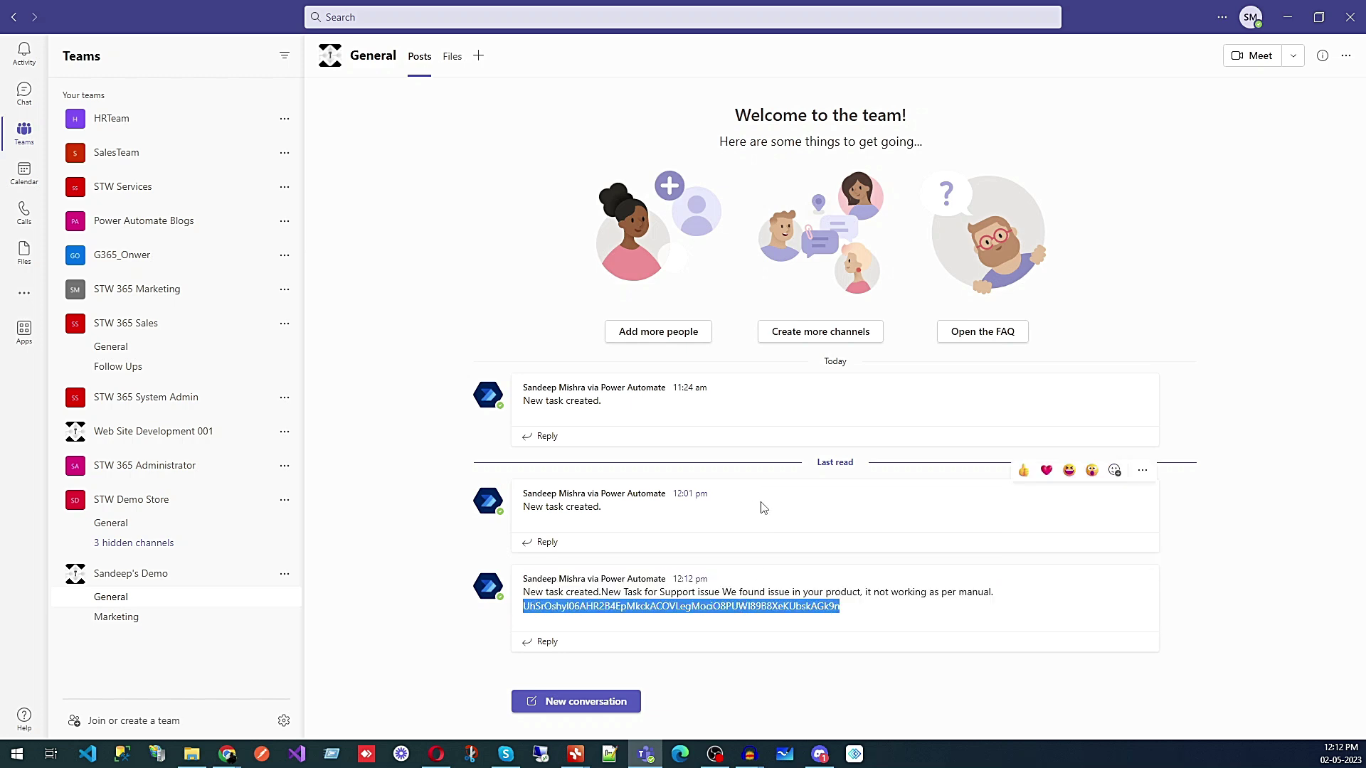
{"action": "left_click", "coordinate": [1289, 22]}
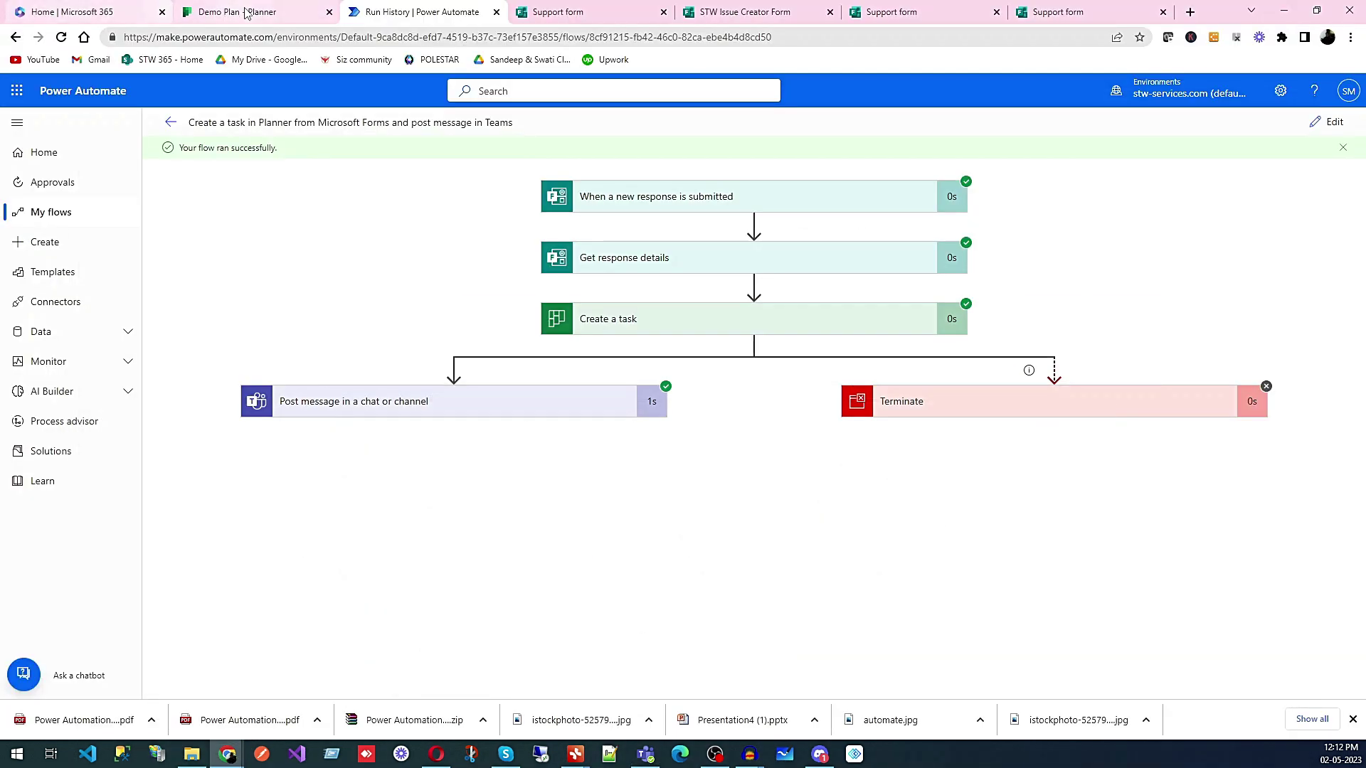
- Refresh Demo Plan and check the new support-issue task in To do, dated 05/02/2023, then return to the form
{"action": "left_click", "coordinate": [238, 12]}
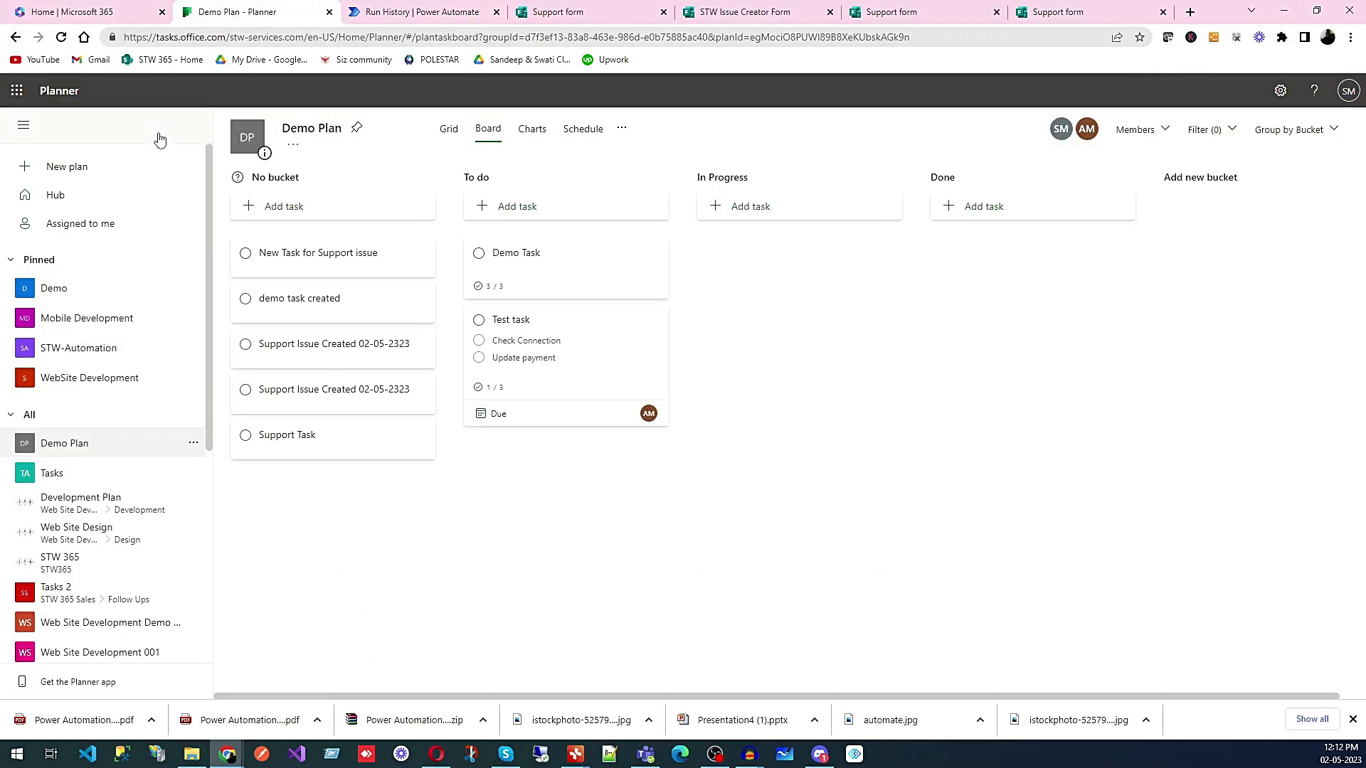
{"action": "left_click", "coordinate": [60, 38]}
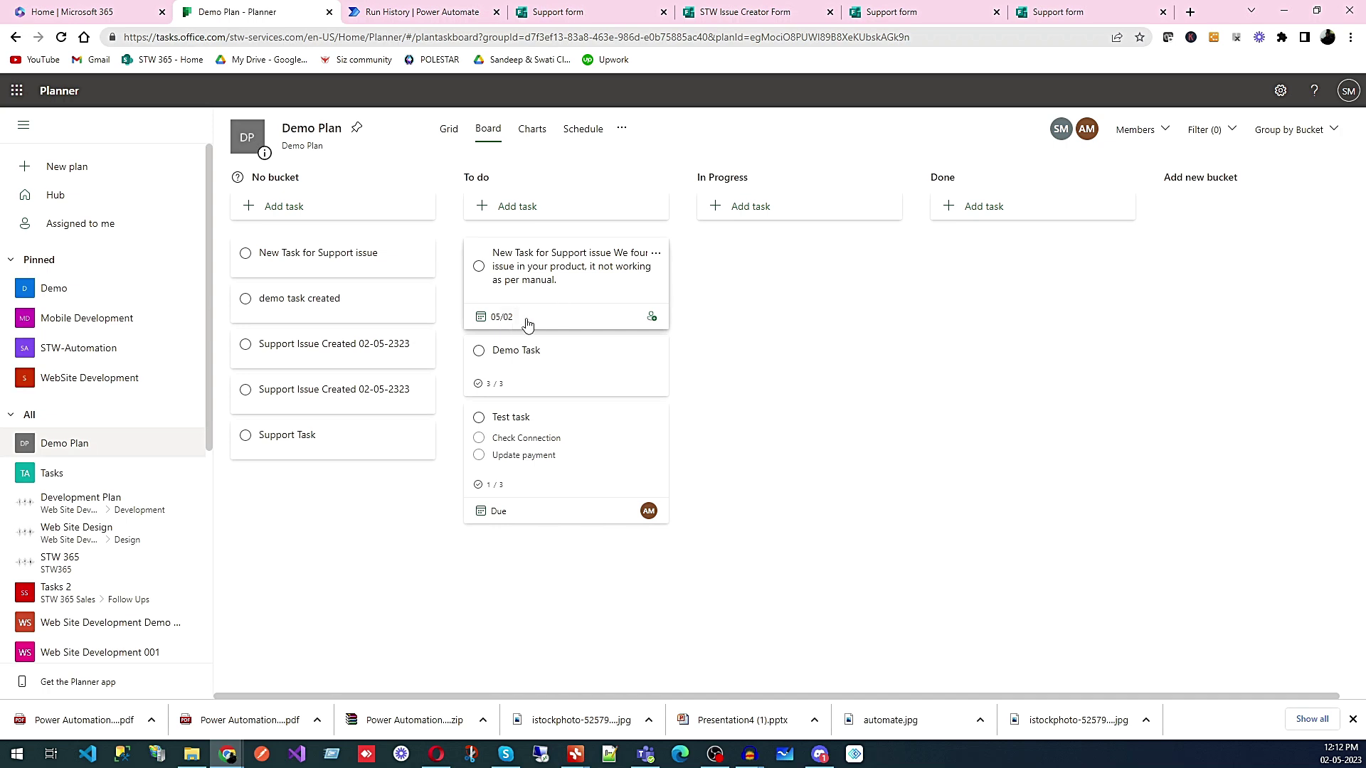
{"action": "left_click", "coordinate": [548, 281]}
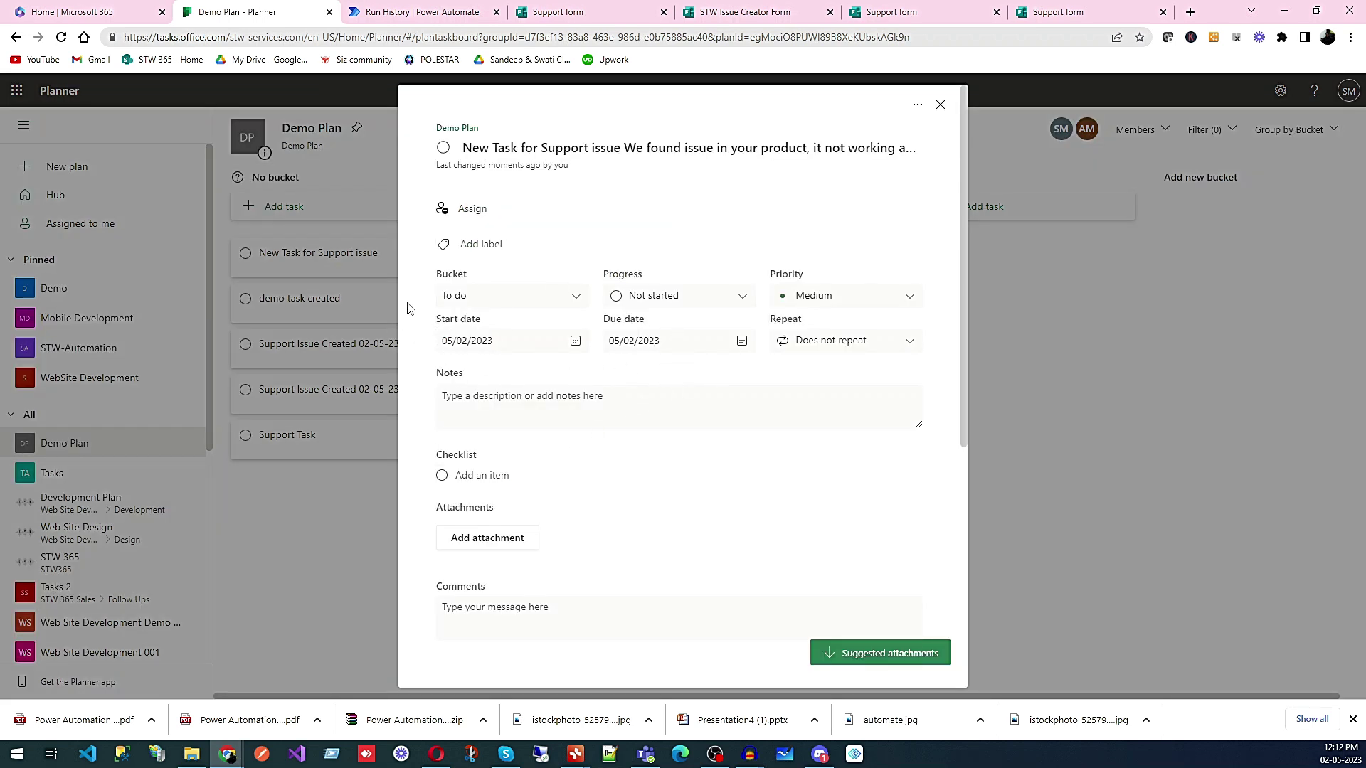
{"action": "left_click", "coordinate": [940, 105]}
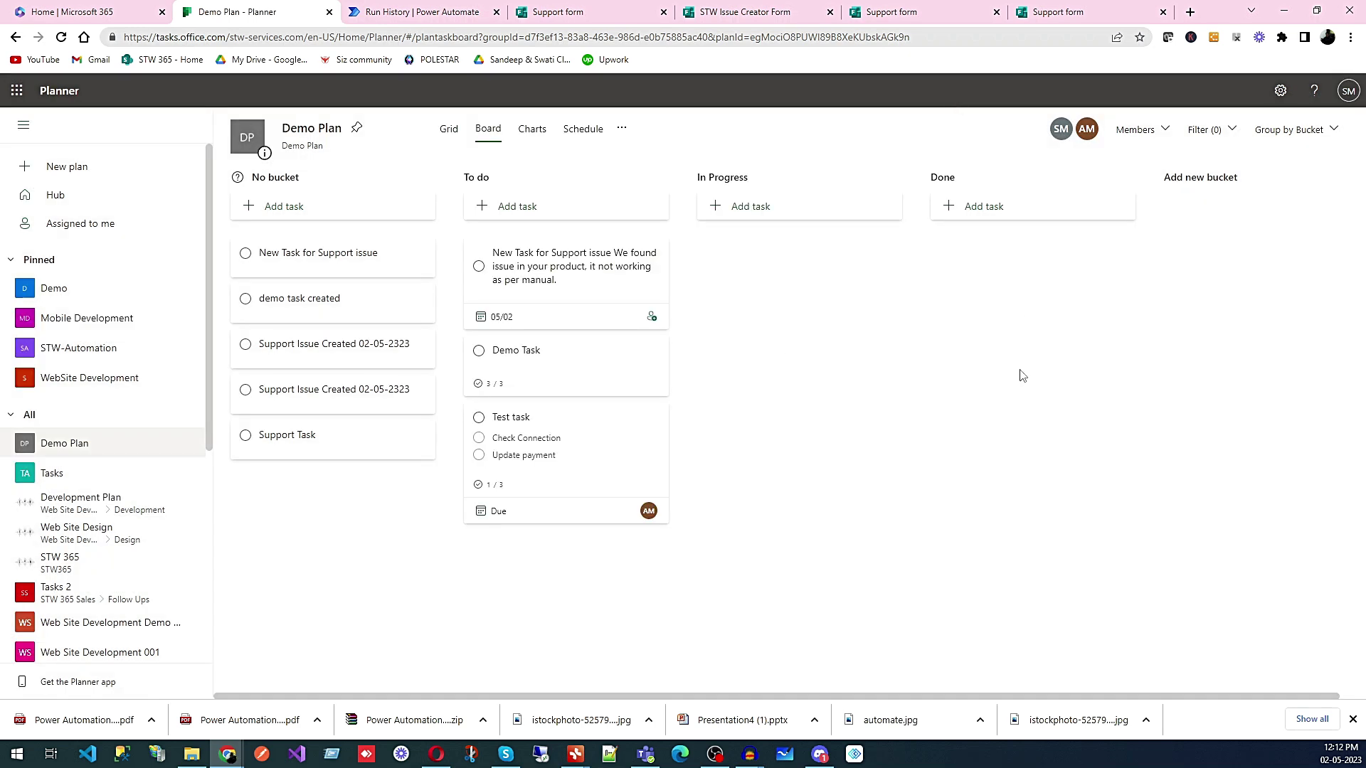
{"action": "left_click", "coordinate": [1072, 14]}
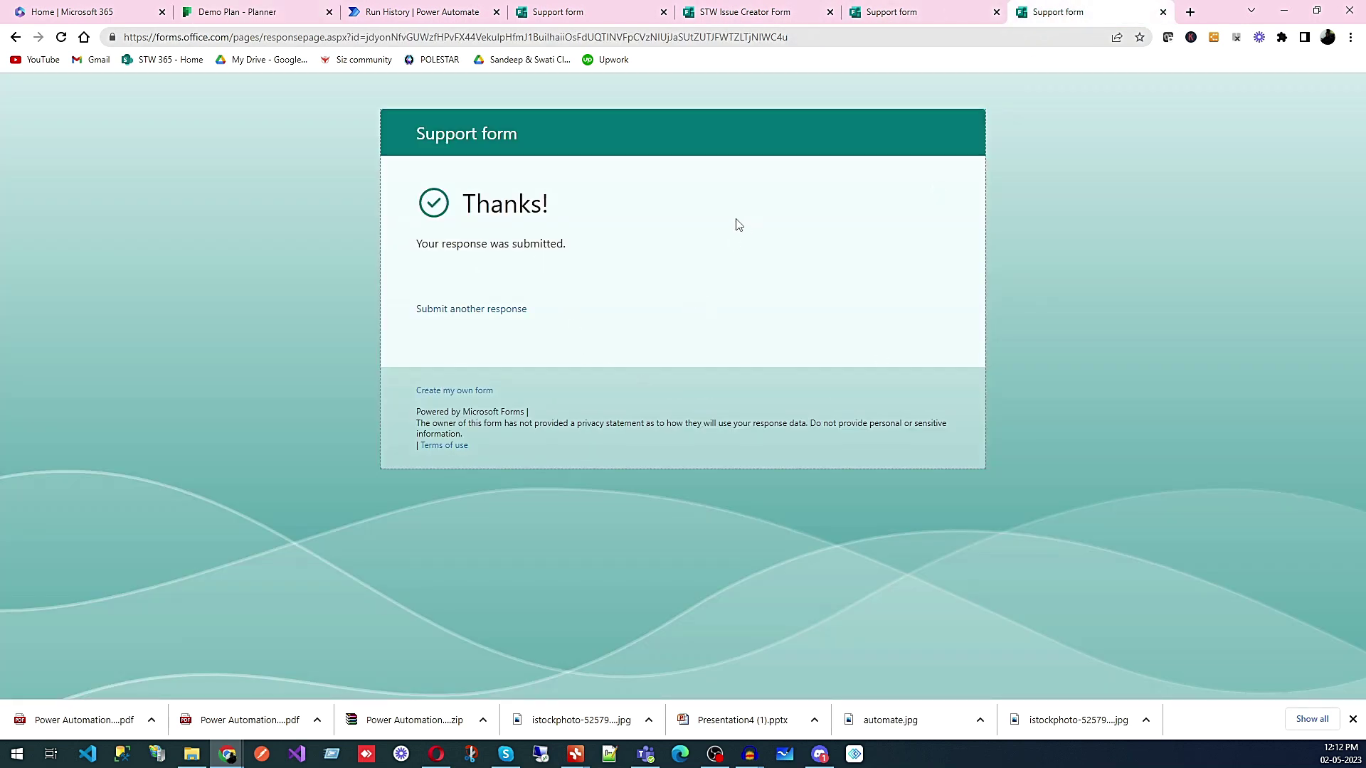
- Cross-check the Planner task against the run diagram and Teams message, then open the flow's details page
{"action": "left_click", "coordinate": [396, 13]}
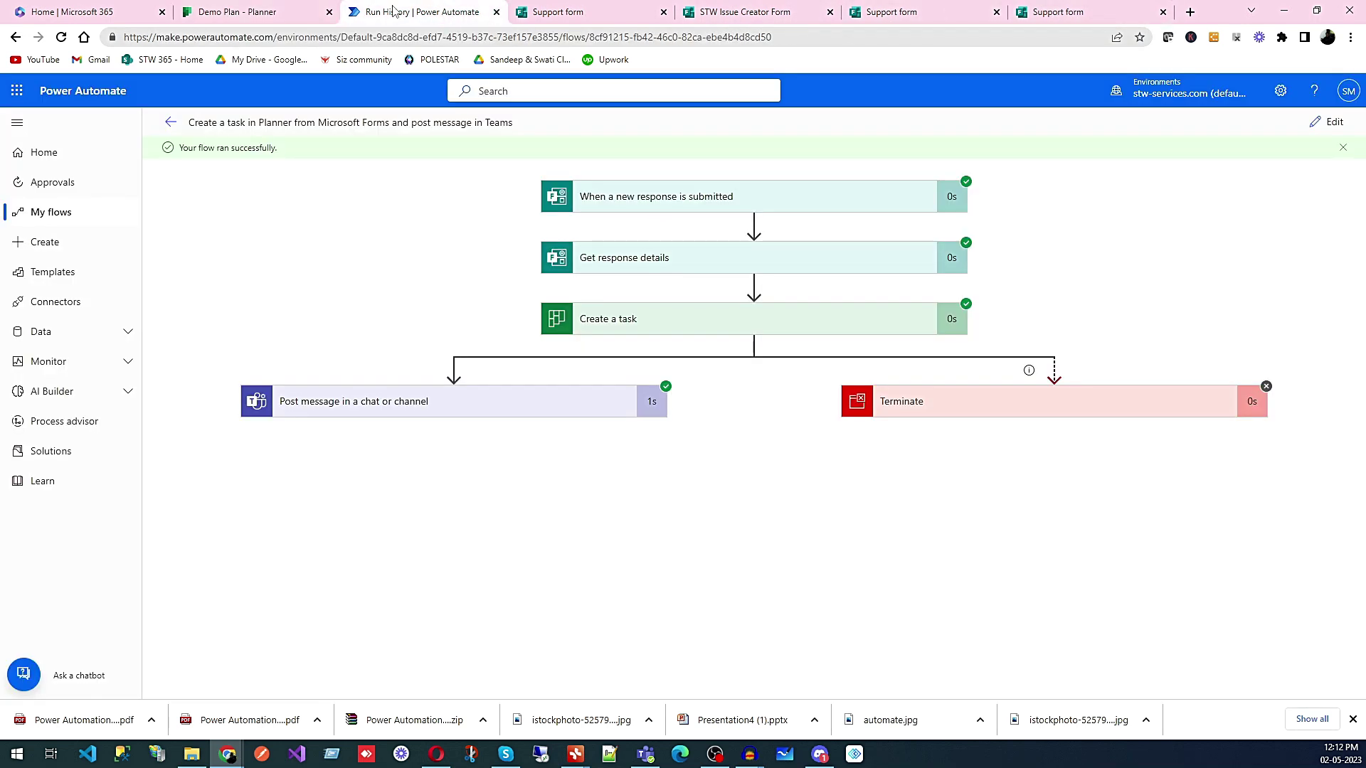
{"action": "left_click", "coordinate": [244, 13]}
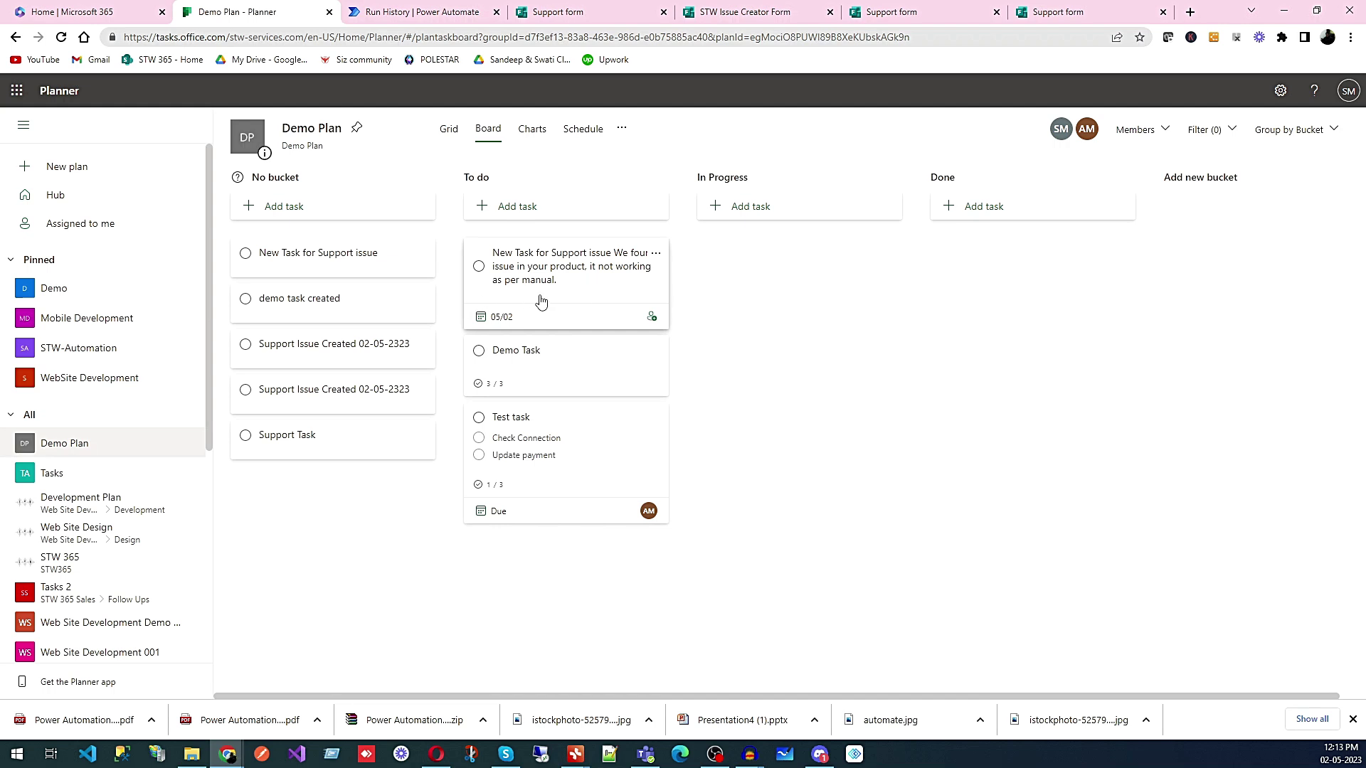
{"action": "left_click", "coordinate": [645, 754]}
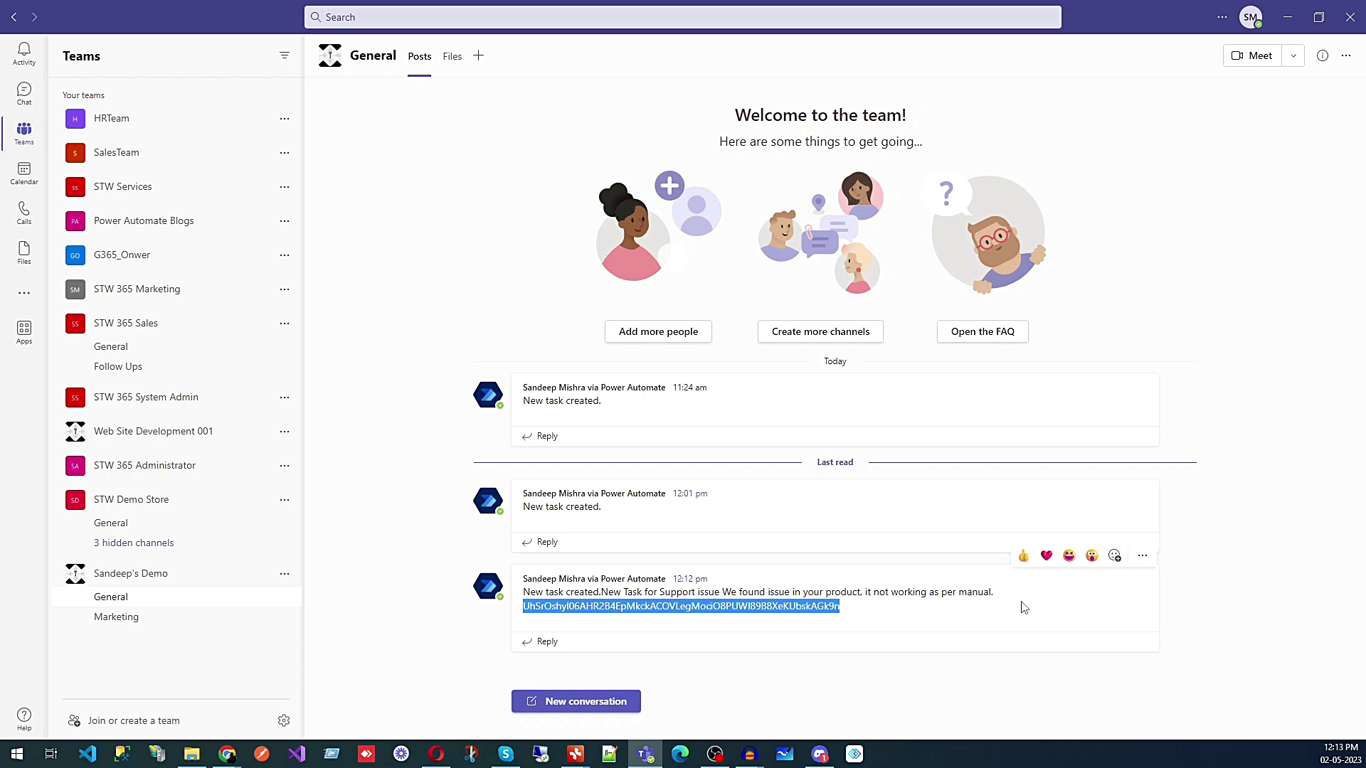
{"action": "left_click", "coordinate": [1287, 17]}
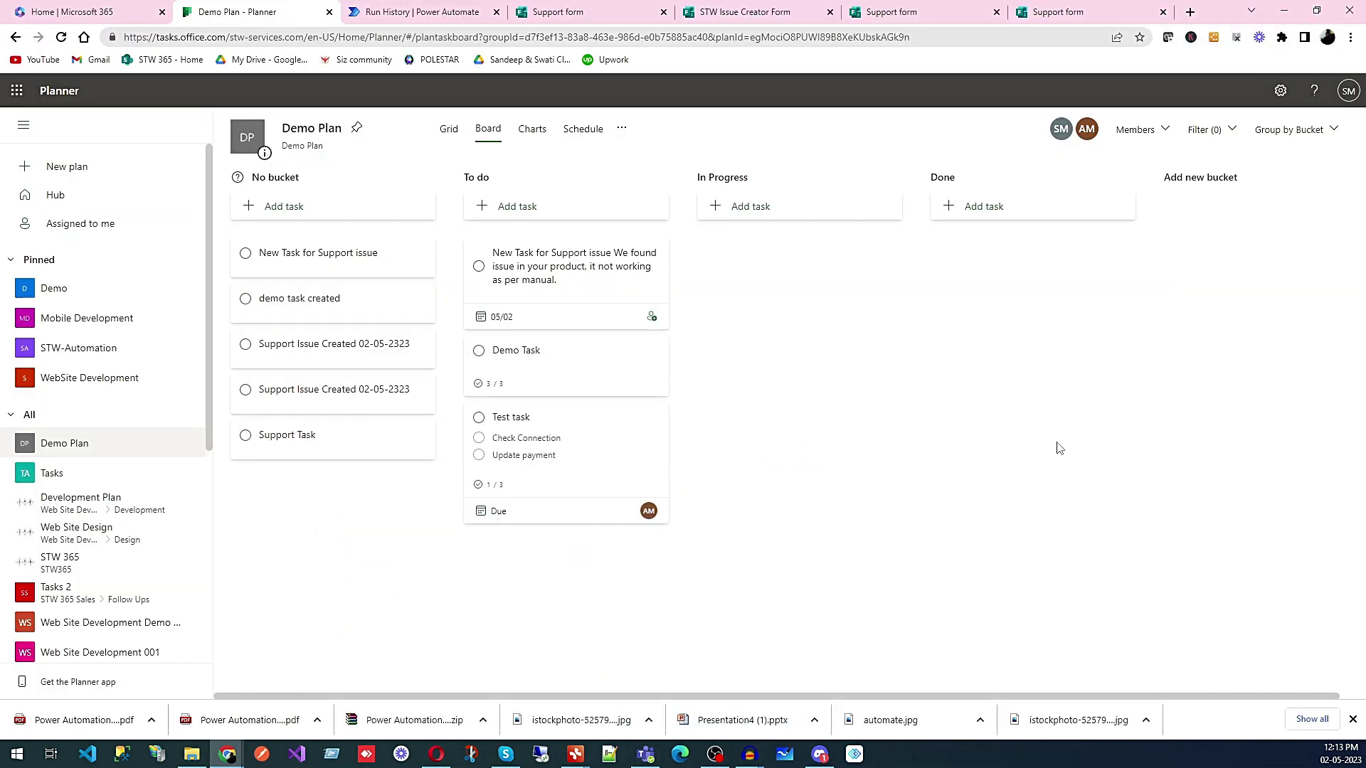
{"action": "left_click", "coordinate": [440, 14]}
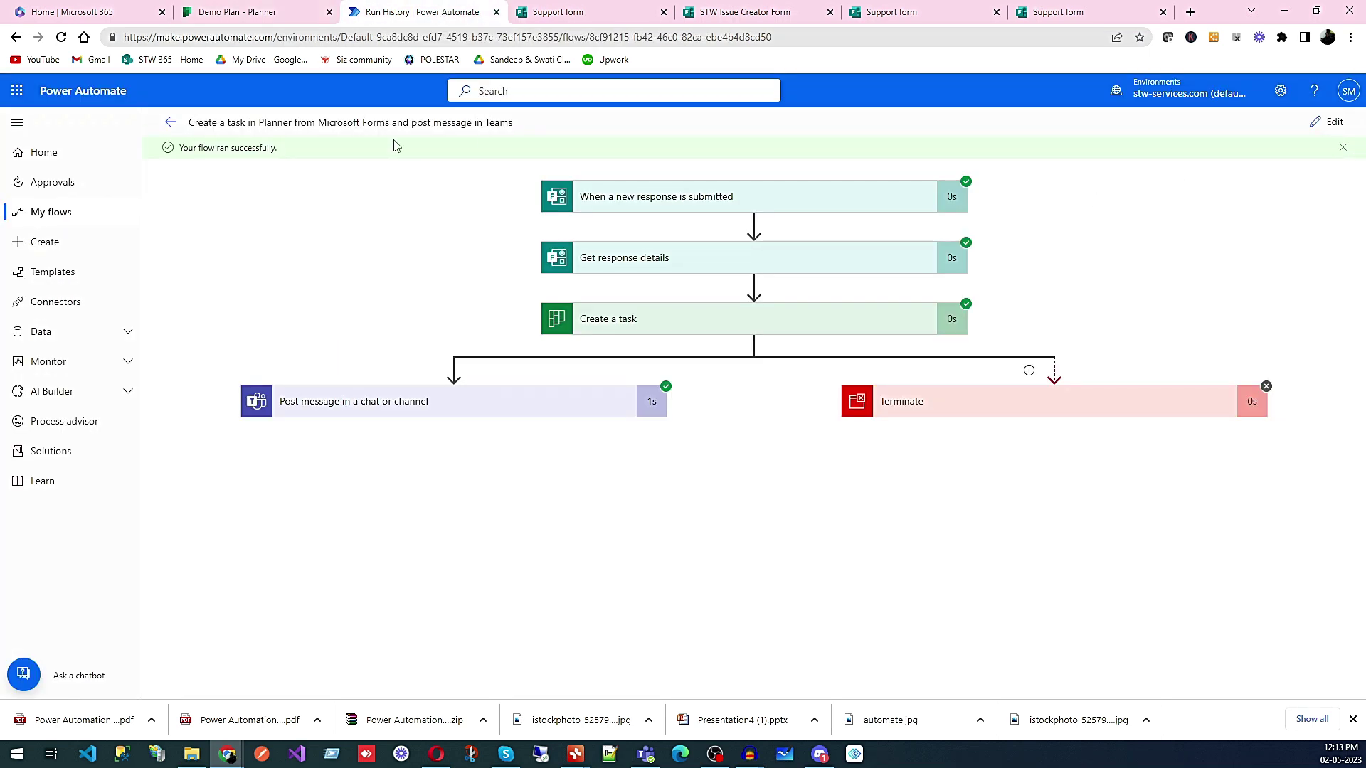
{"action": "left_click", "coordinate": [170, 123]}
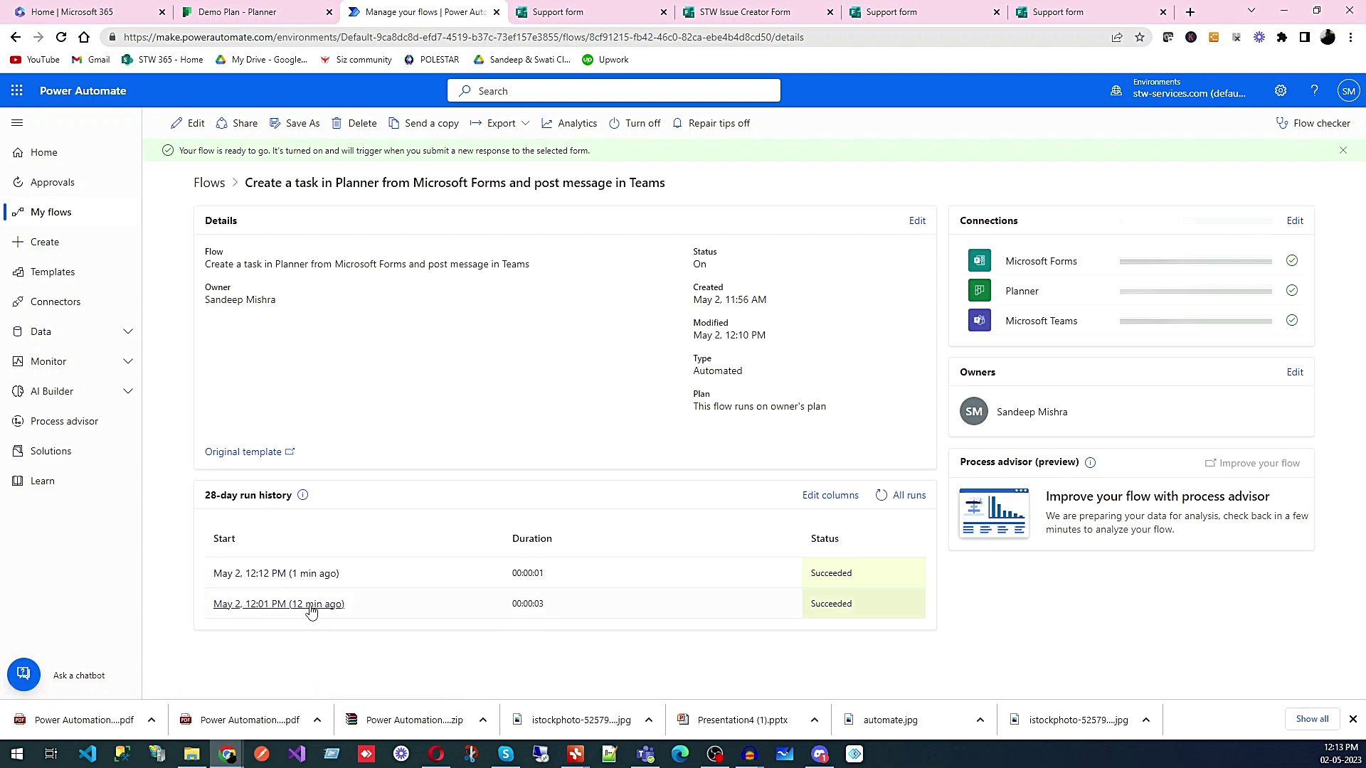
{"action": "left_click", "coordinate": [312, 606]}
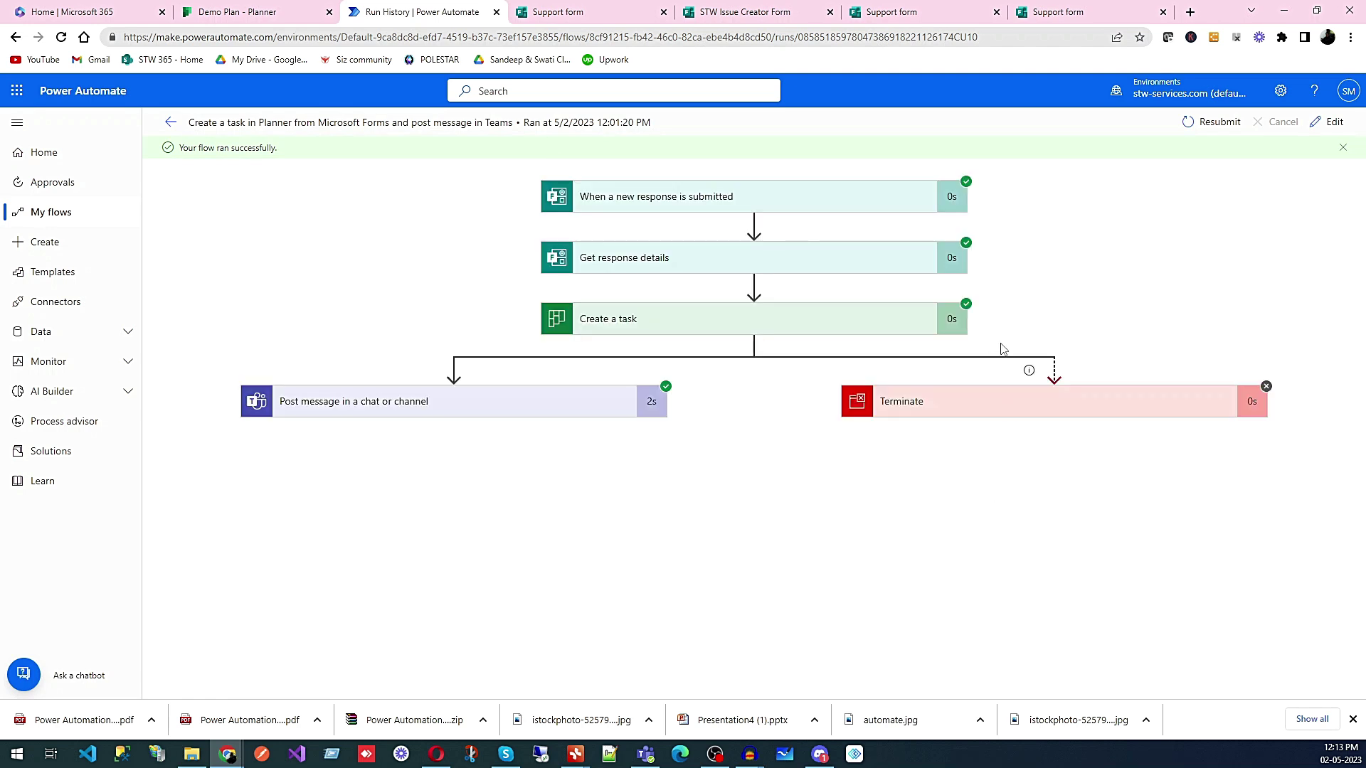
{"action": "left_click", "coordinate": [170, 127]}
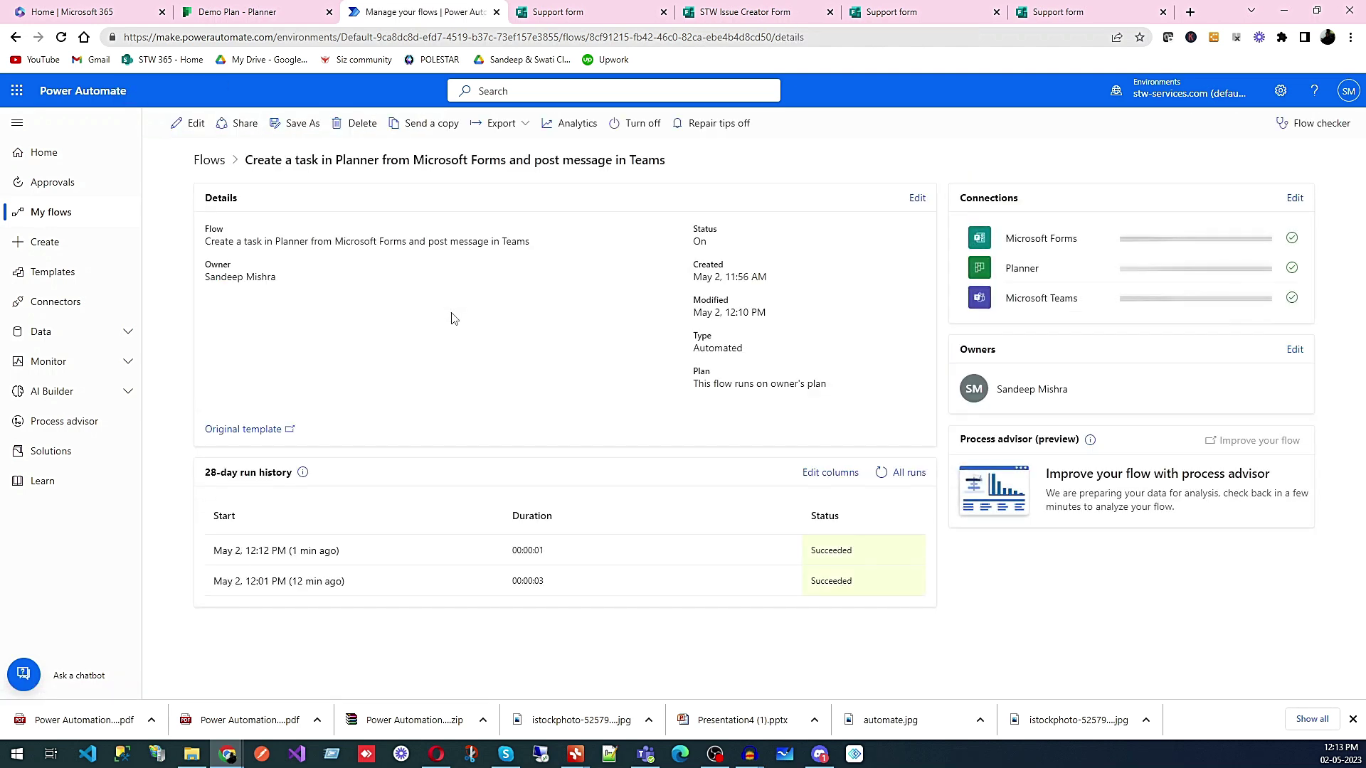